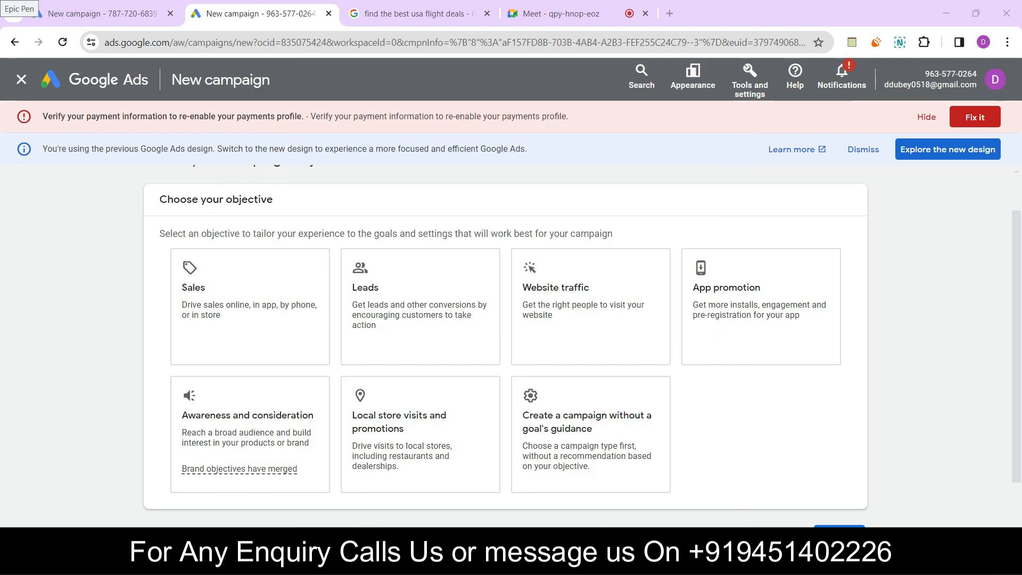
Search the computer for Bamboo Paper and launch it
type("boo")
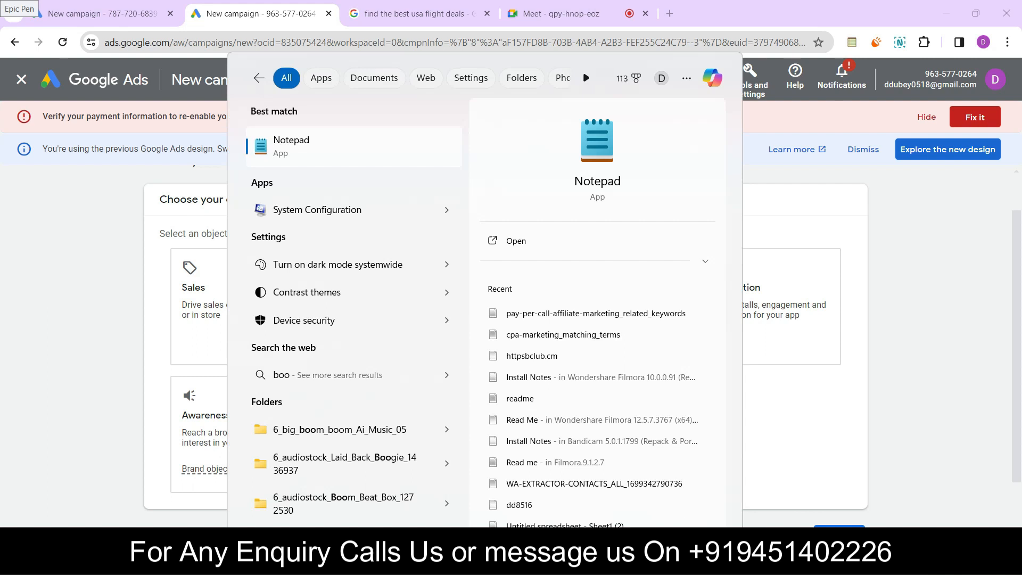
key("BackSpace")
key("BackSpace")
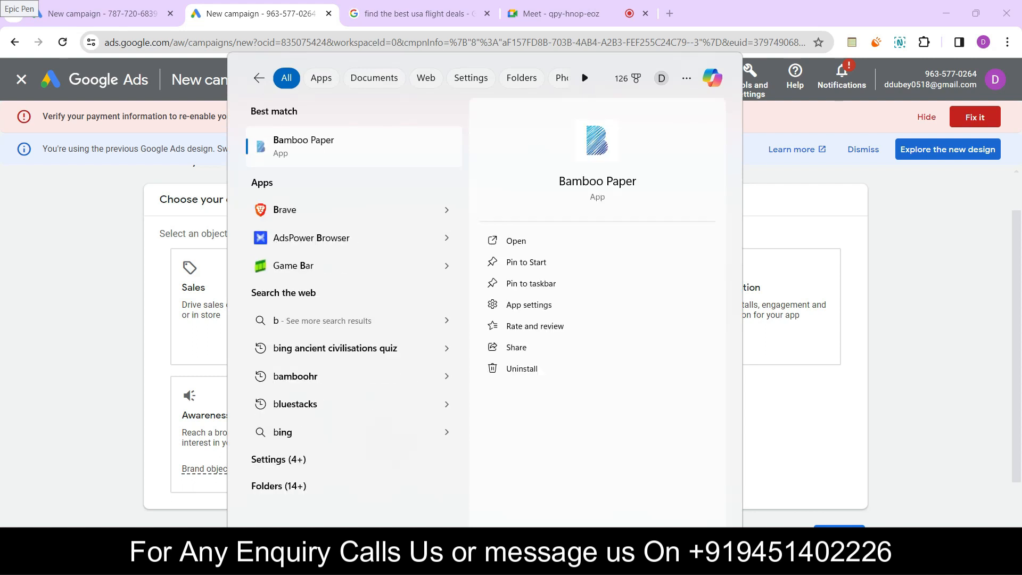
type("amboo")
key("Return")
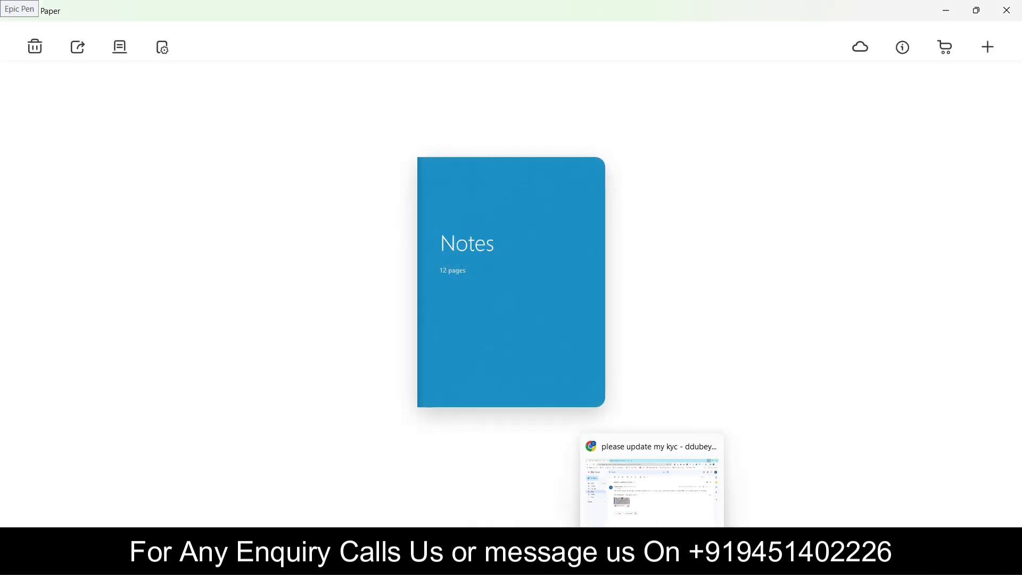
Switch to the Google Meet call in Chrome and share the entire screen with the participants
left_click(535, 562)
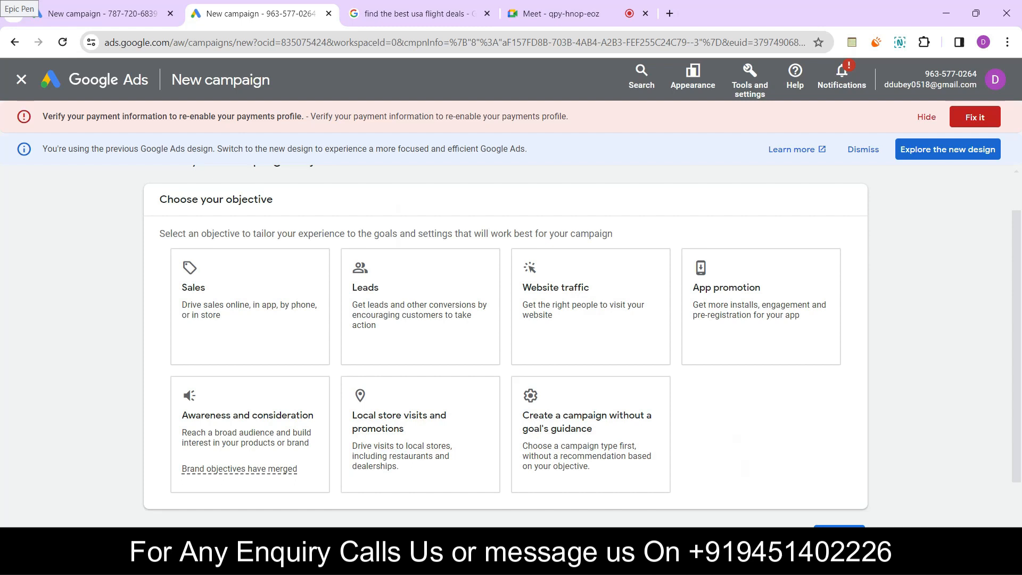
left_click(561, 14)
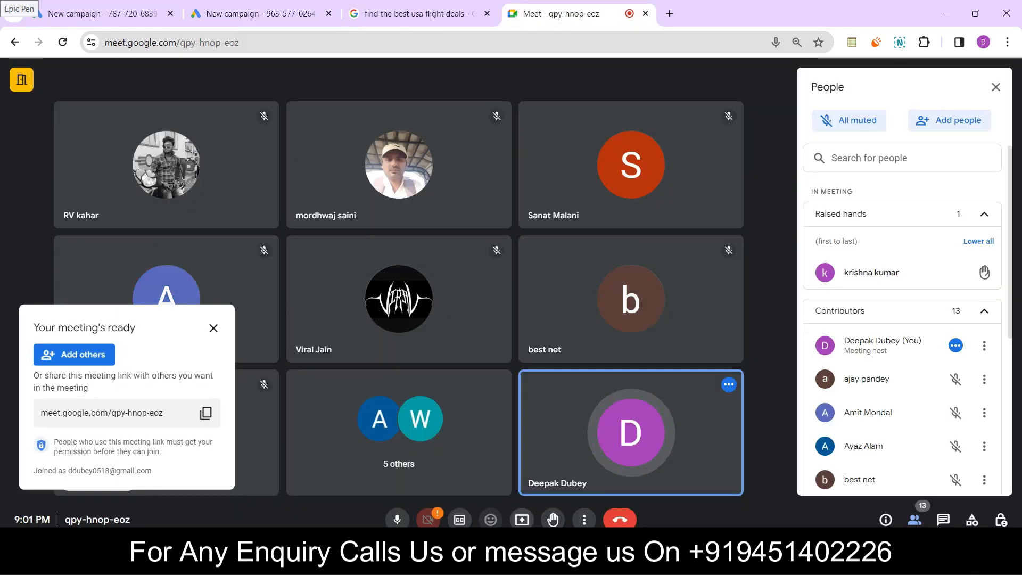
left_click(522, 519)
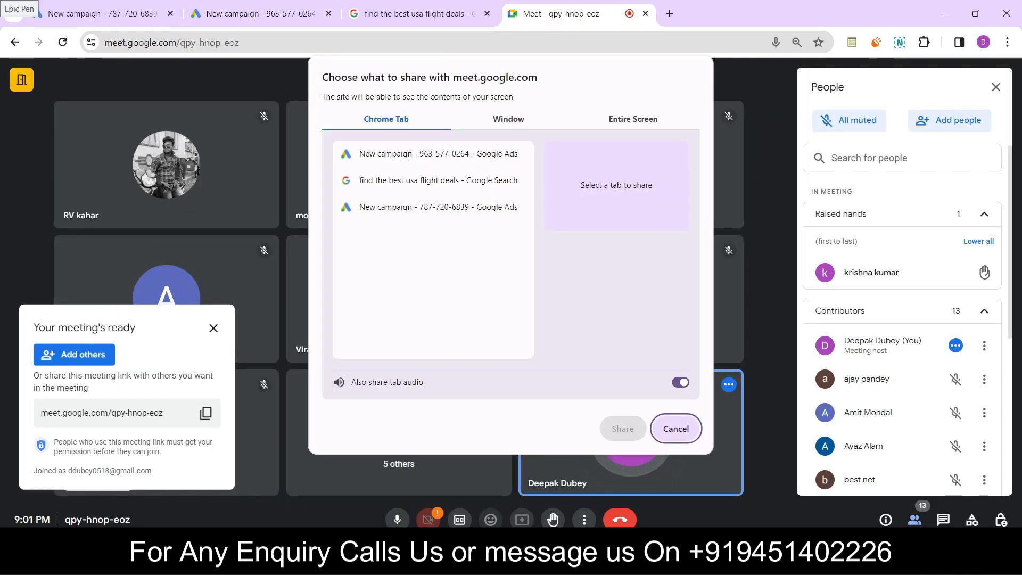
left_click(633, 119)
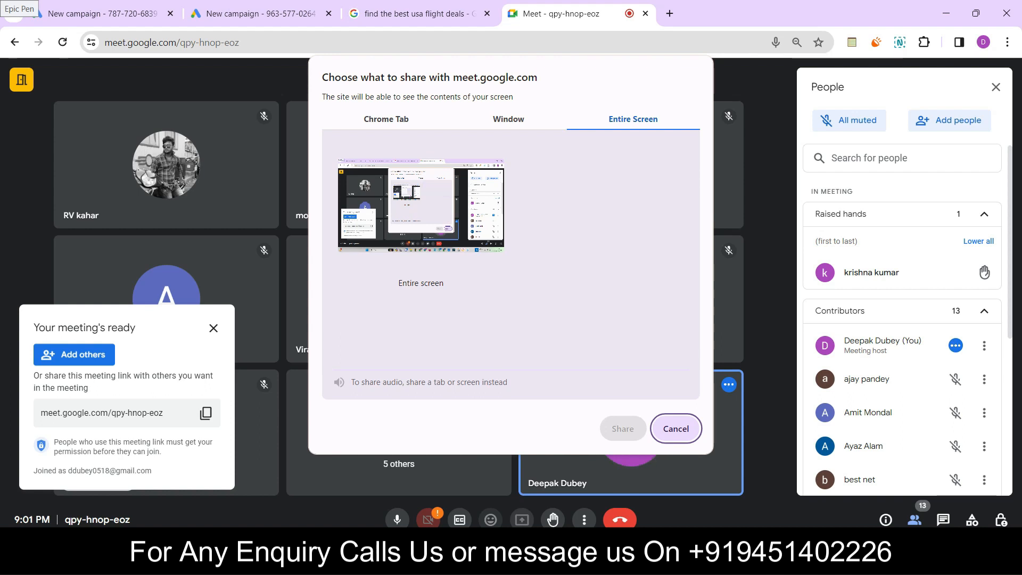
left_click(420, 215)
left_click(622, 428)
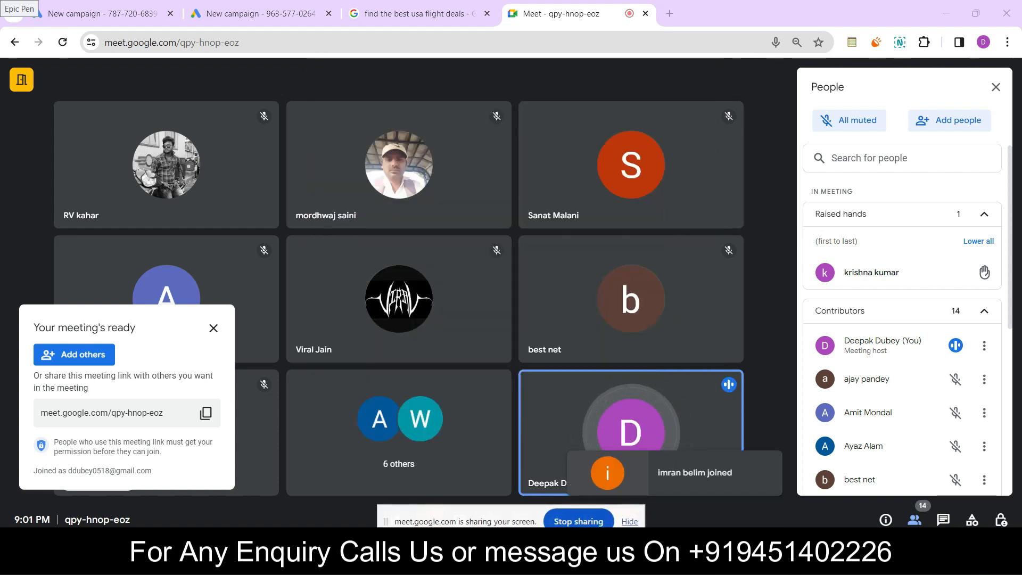
Switch to Bamboo Paper, open the Notes notebook and go to a blank page
key("alt+Tab")
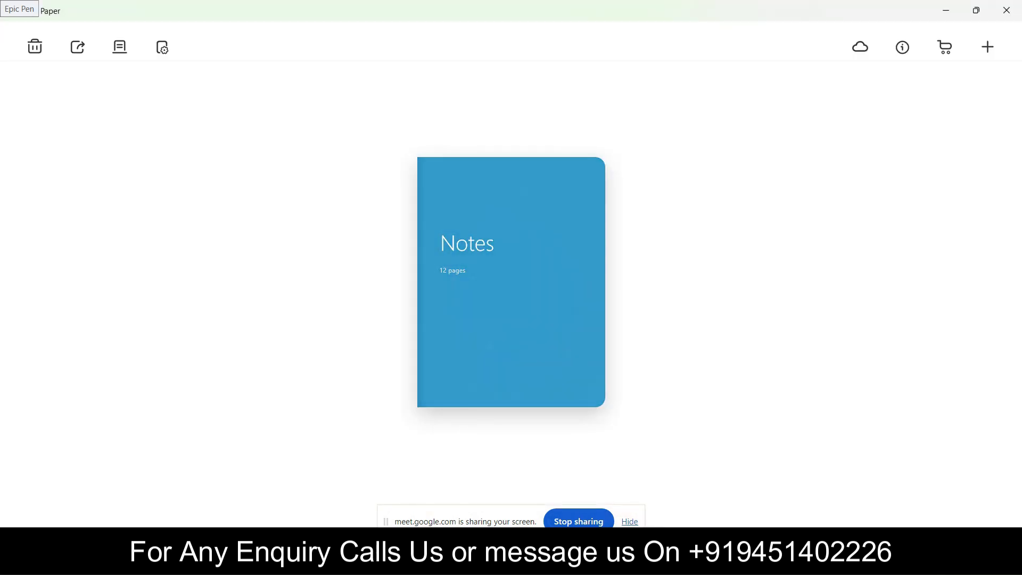
left_click(511, 282)
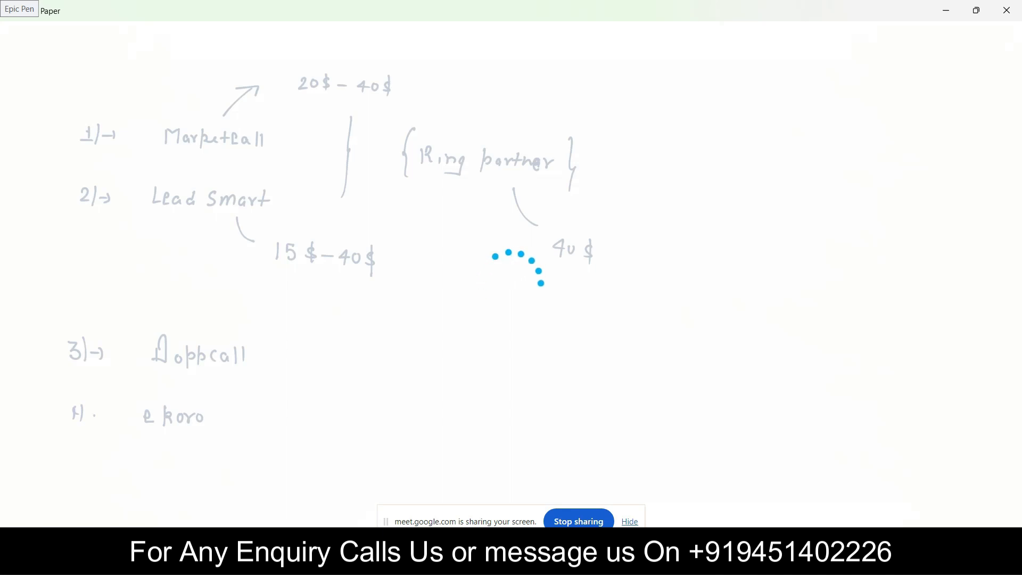
left_click(988, 518)
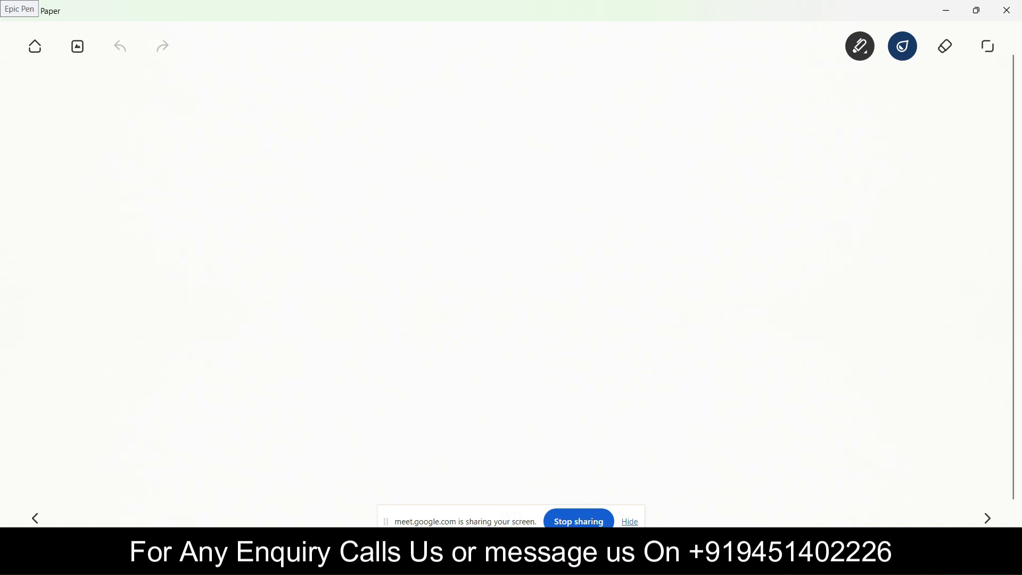
Handwrite the arrowed points "Landing page", "Google Ads" and "Fresh Account" across the upper part of the blank page
mouse_move(62, 112)
left_mouse_down()
mouse_move(72, 127)
mouse_move(183, 137)
mouse_move(189, 159)
left_mouse_up()
mouse_move(238, 124)
left_mouse_down()
mouse_move(238, 147)
mouse_move(260, 141)
mouse_move(263, 158)
mouse_move(282, 144)
left_mouse_up()
mouse_move(408, 131)
left_mouse_down()
mouse_move(417, 147)
mouse_move(484, 140)
mouse_move(496, 148)
mouse_move(489, 163)
mouse_move(498, 150)
left_mouse_up()
left_click_drag(505, 141, 544, 149)
left_click_drag(556, 143, 548, 151)
mouse_move(49, 193)
left_mouse_down()
mouse_move(54, 204)
mouse_move(109, 215)
mouse_move(152, 207)
mouse_move(154, 219)
mouse_move(272, 224)
left_mouse_up()
mouse_move(284, 216)
left_mouse_down()
mouse_move(279, 225)
mouse_move(345, 217)
mouse_move(316, 228)
left_mouse_up()
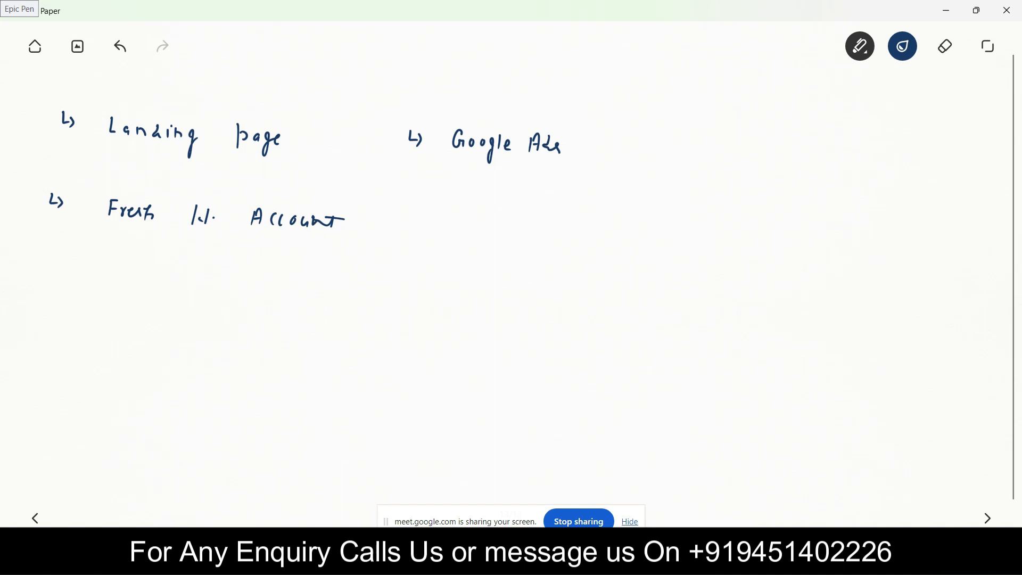
Enclose the handwritten points in large brackets and draw an arrow from them to a circled "100%"
mouse_move(50, 92)
left_mouse_down()
mouse_move(30, 142)
mouse_move(37, 217)
left_mouse_up()
left_click_drag(595, 130, 577, 261)
mouse_move(665, 193)
left_mouse_down()
mouse_move(688, 196)
mouse_move(685, 204)
left_mouse_up()
mouse_move(749, 187)
left_mouse_down()
mouse_move(747, 204)
mouse_move(759, 193)
mouse_move(786, 207)
mouse_move(810, 188)
mouse_move(812, 203)
left_mouse_up()
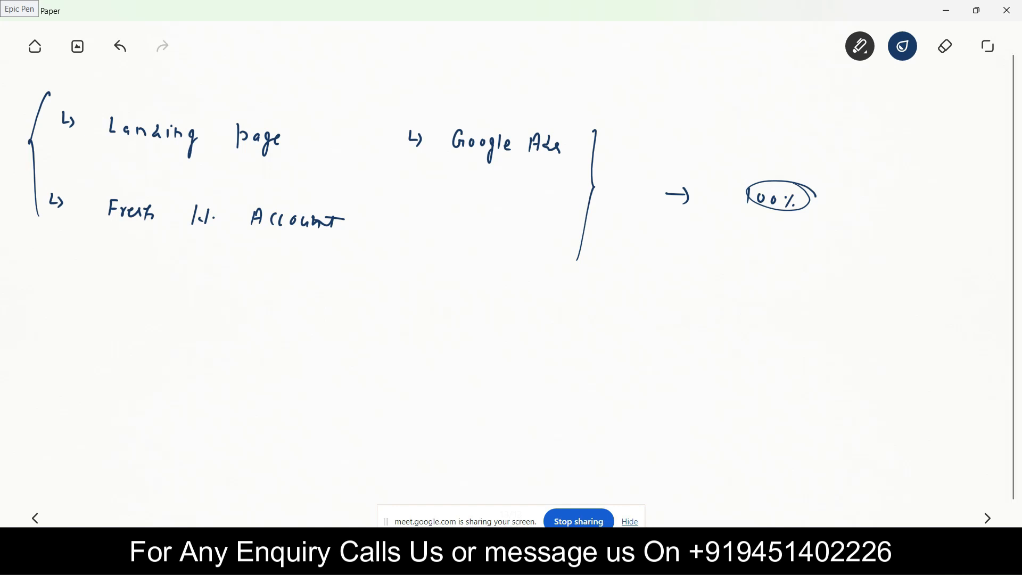
Switch to the new Google Ads campaign in Chrome, choose the Website traffic objective and continue with its conversion goals
left_click(507, 562)
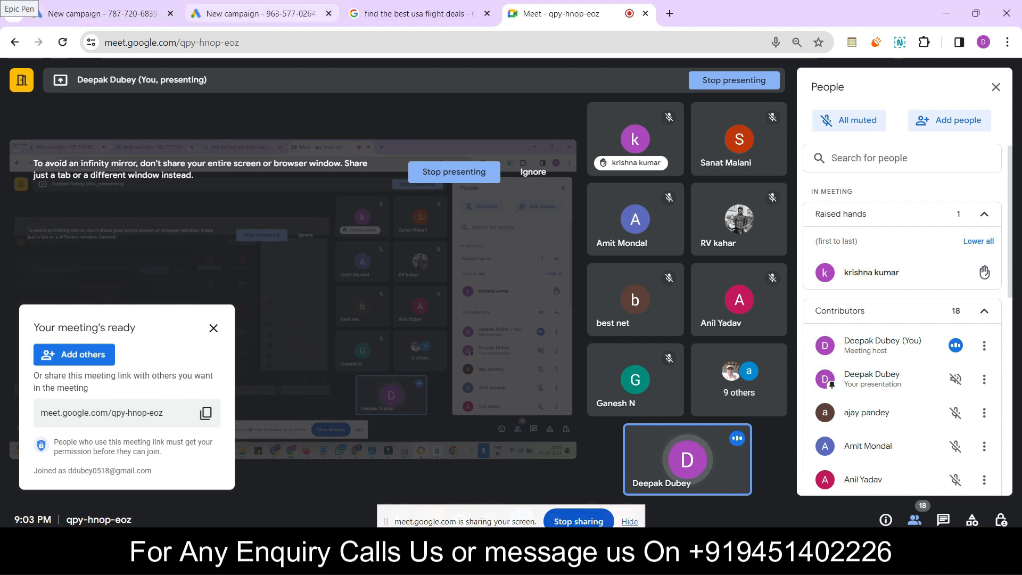
left_click(255, 14)
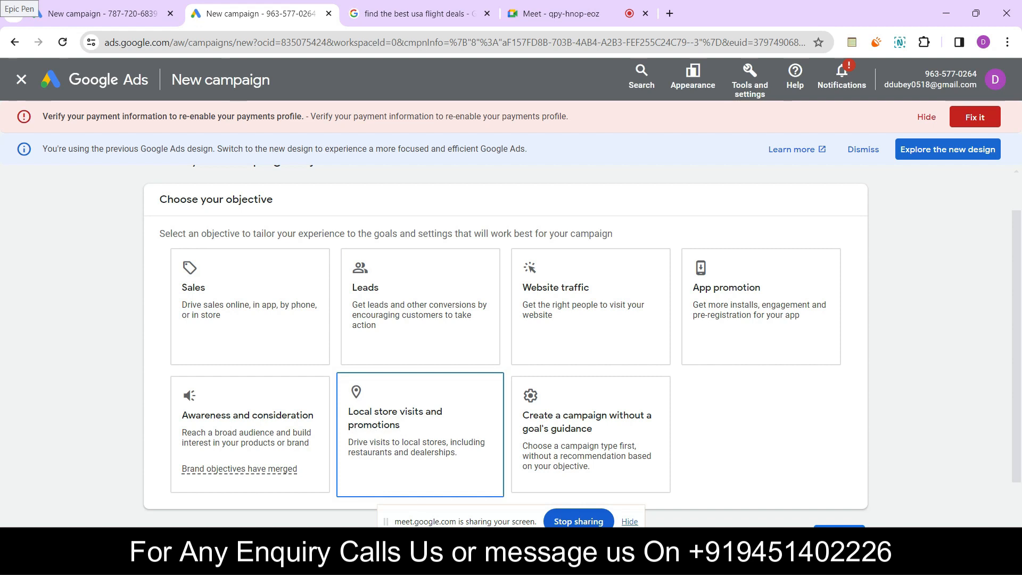
left_click(591, 322)
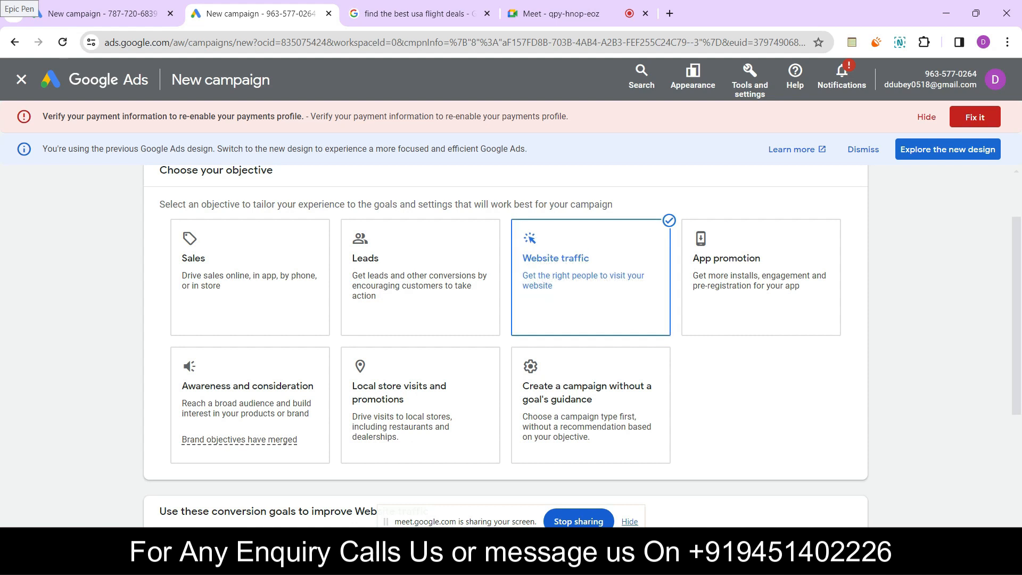
scroll(506, 319, "down", 4)
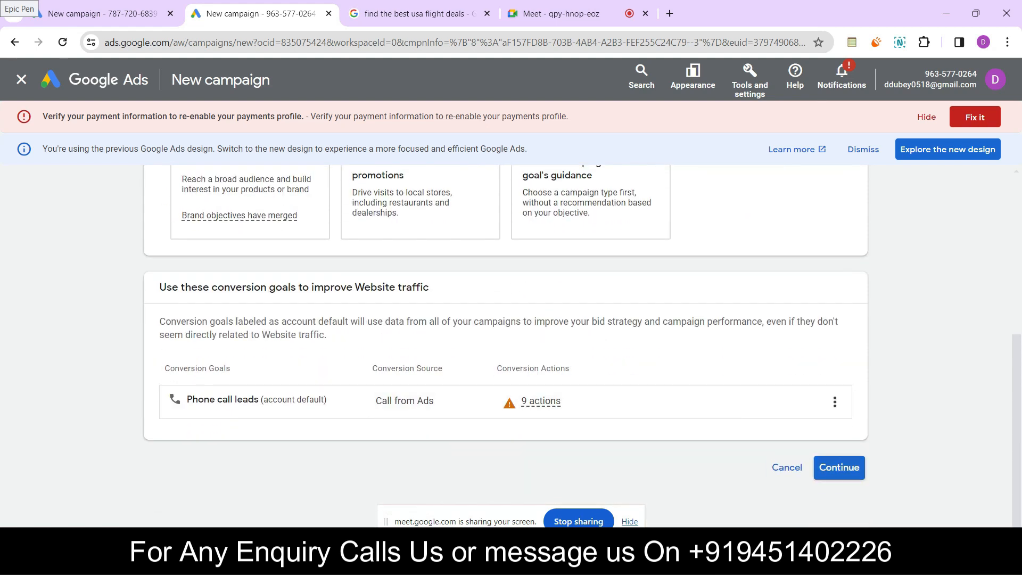
left_click(839, 467)
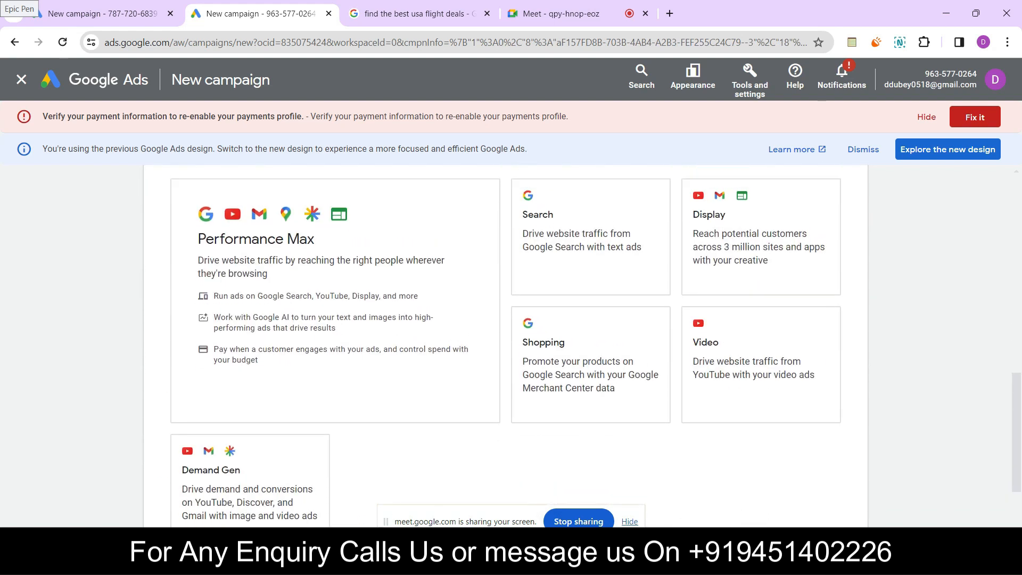
Choose Search as the campaign type
scroll(585, 266, "down", 2)
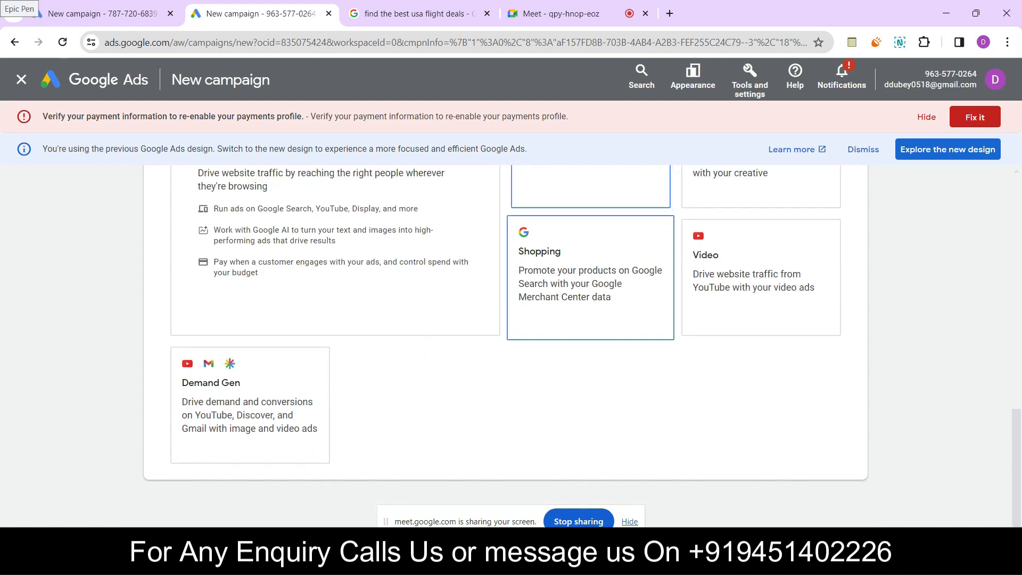
scroll(506, 319, "up", 2)
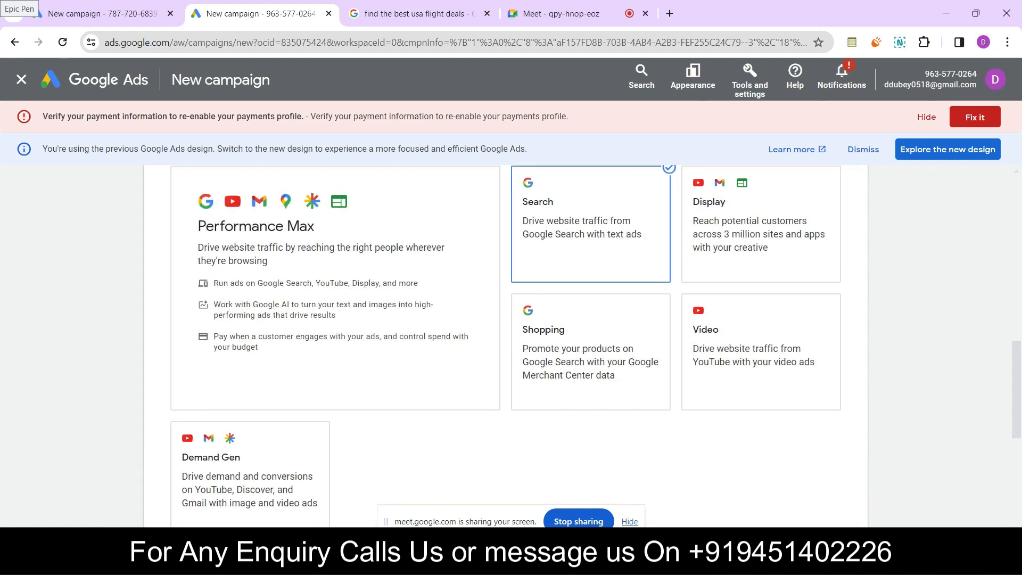
scroll(506, 346, "down", 7)
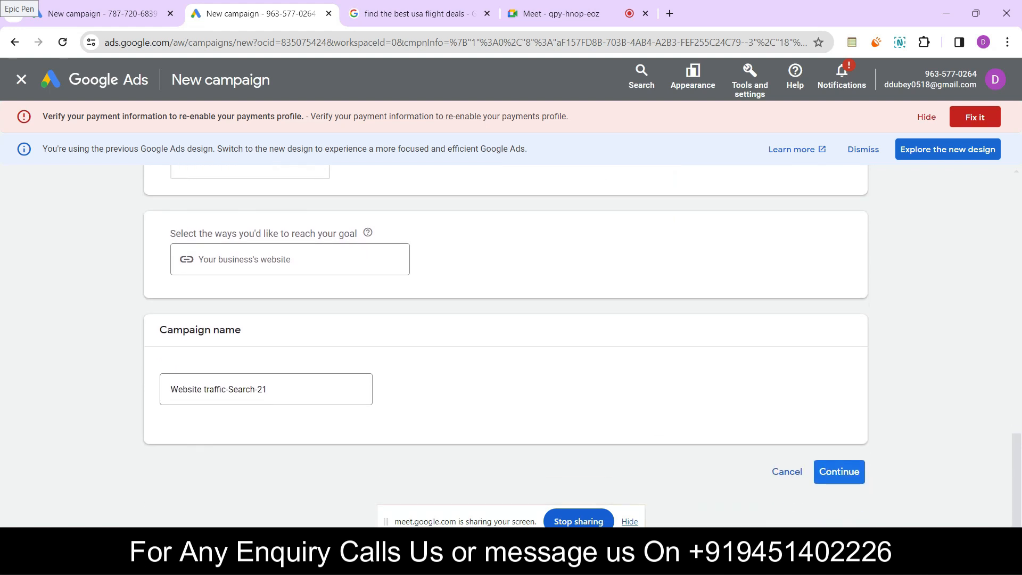
Look up the cpatech address in a new browser tab and copy only its domain, cpatech.in
left_click(290, 260)
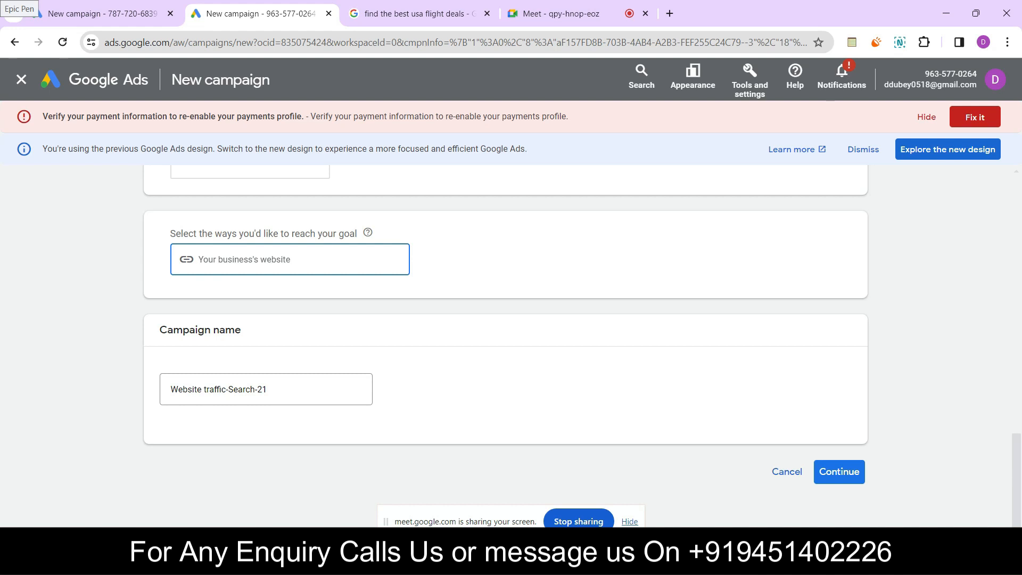
key("ctrl+t")
type("cpatech.in/wp-admin/edit.php")
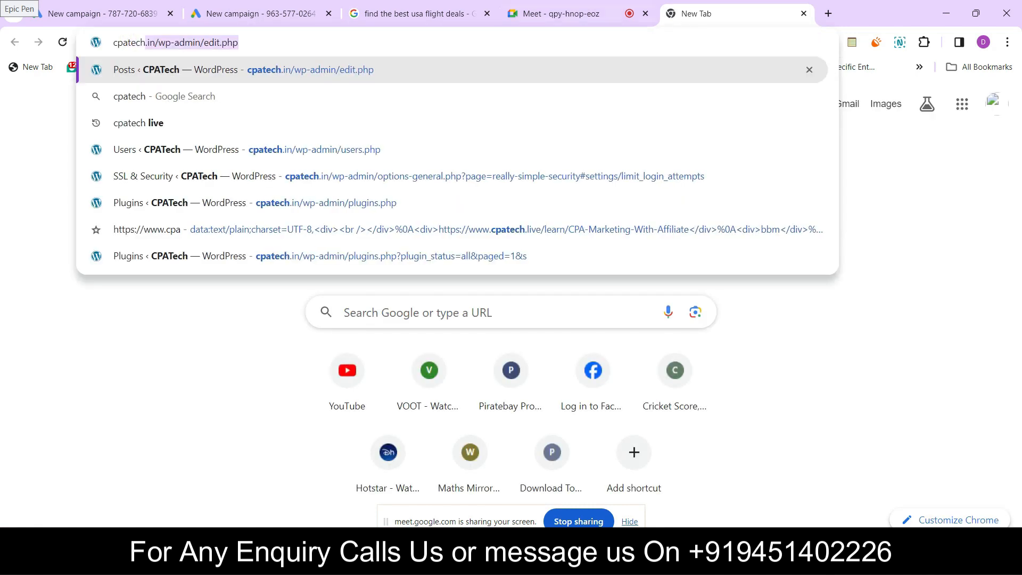
left_click(155, 42)
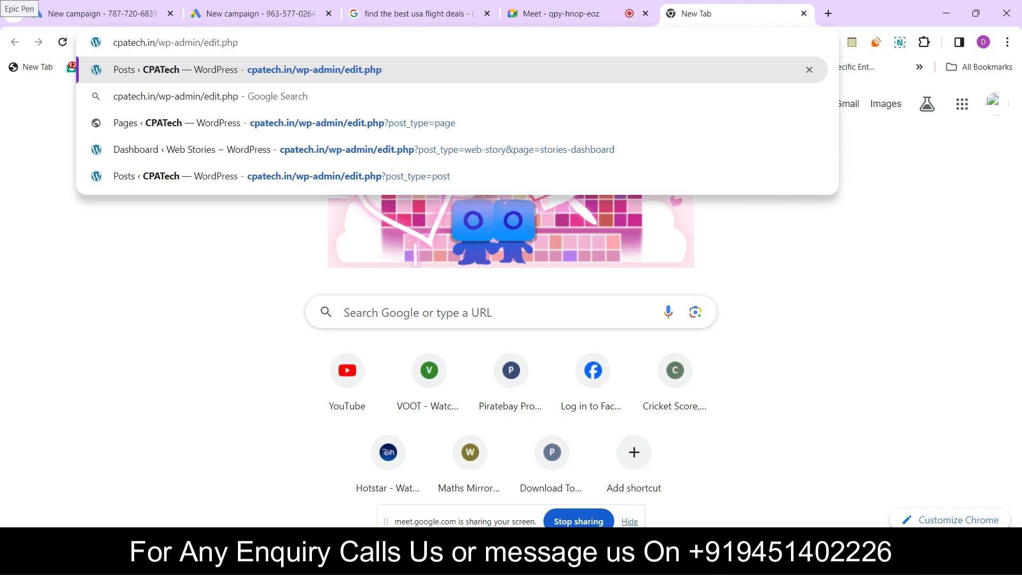
left_click_drag(156, 43, 114, 43)
right_click(120, 43)
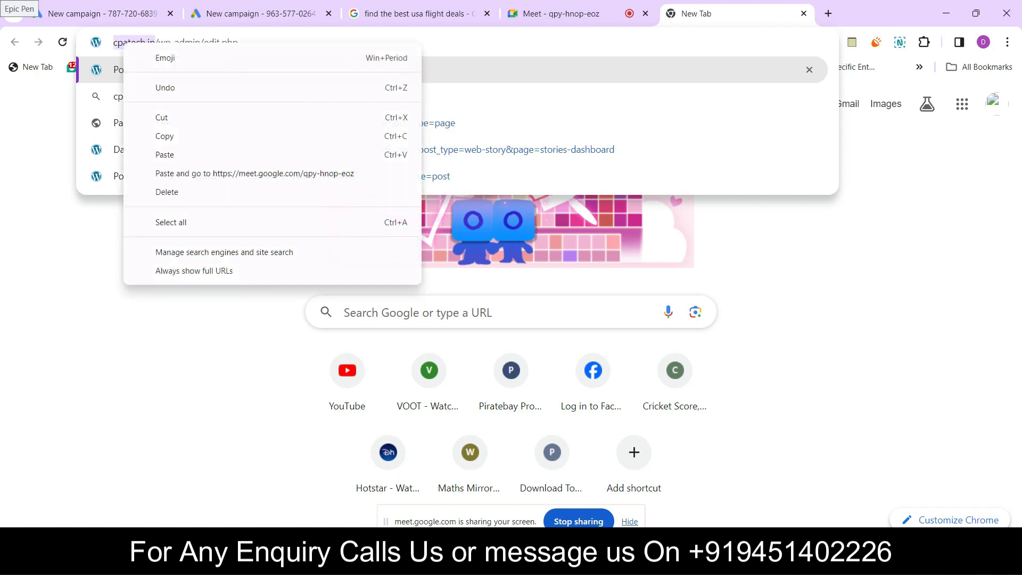
left_click(159, 135)
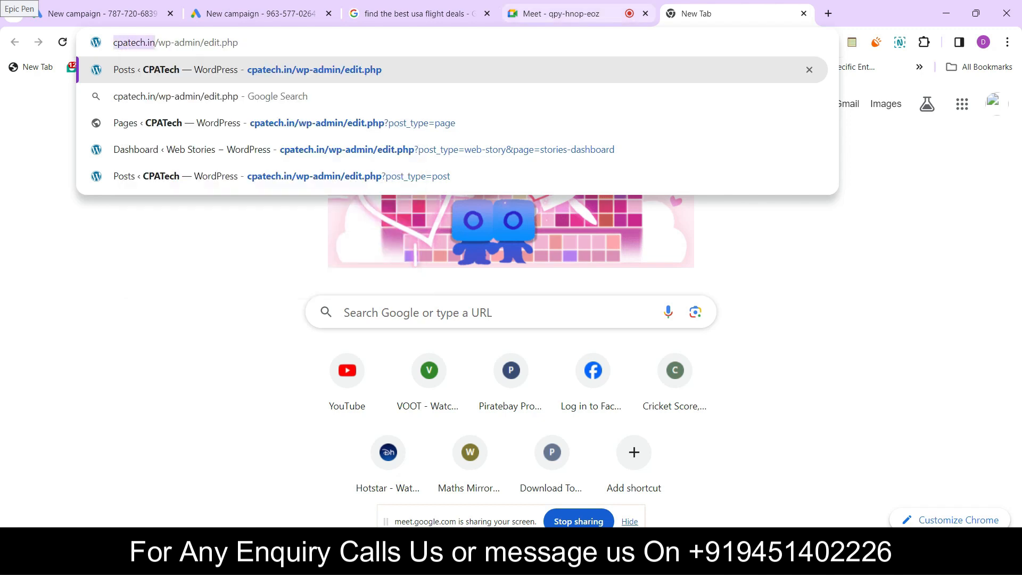
left_click(412, 13)
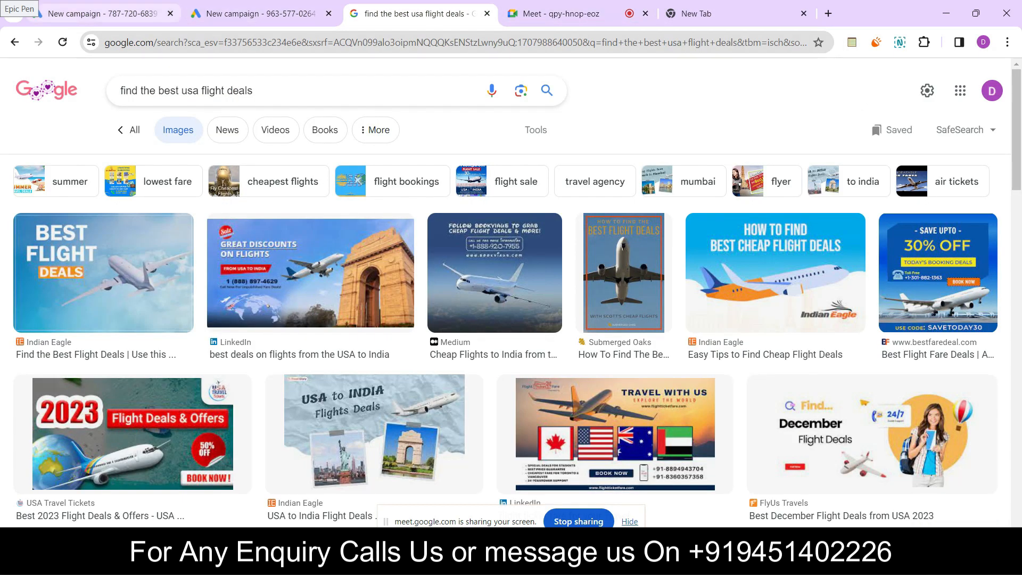
left_click(103, 13)
left_click(261, 13)
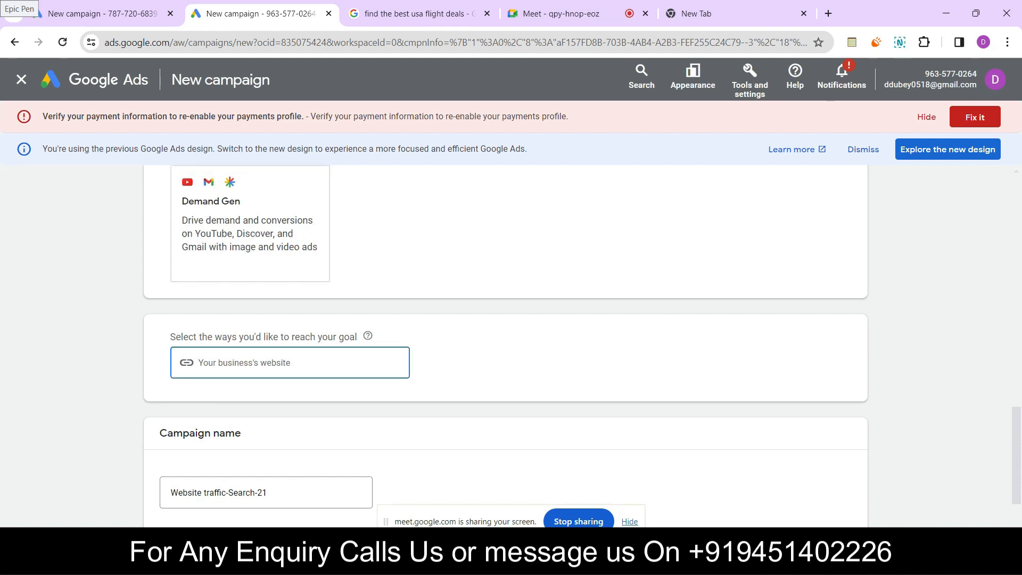
key("ctrl+v")
scroll(506, 346, "down", 2)
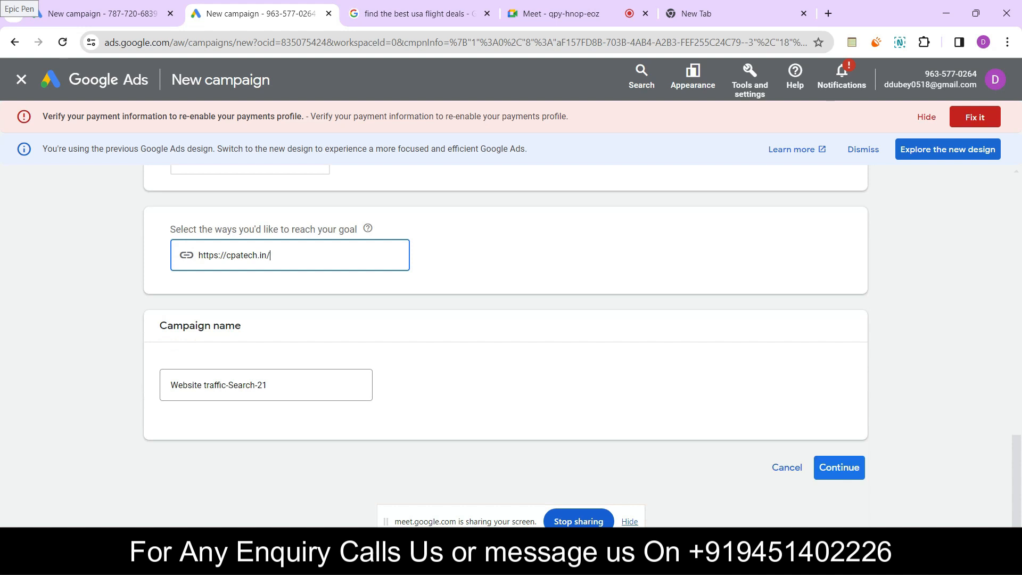
left_click(839, 467)
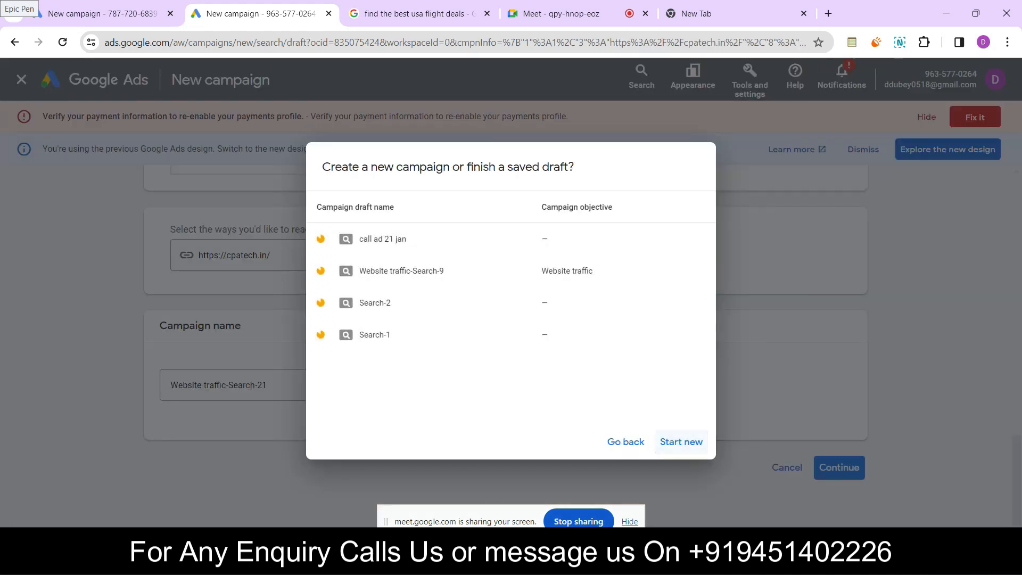
left_click(681, 442)
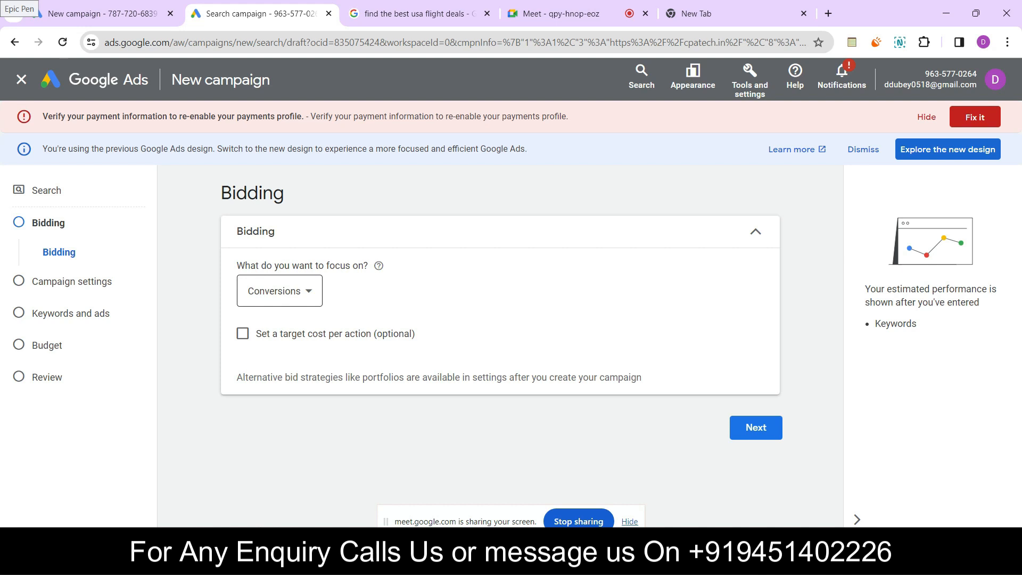
Set the bidding focus to Clicks and proceed to the campaign settings
left_click(280, 291)
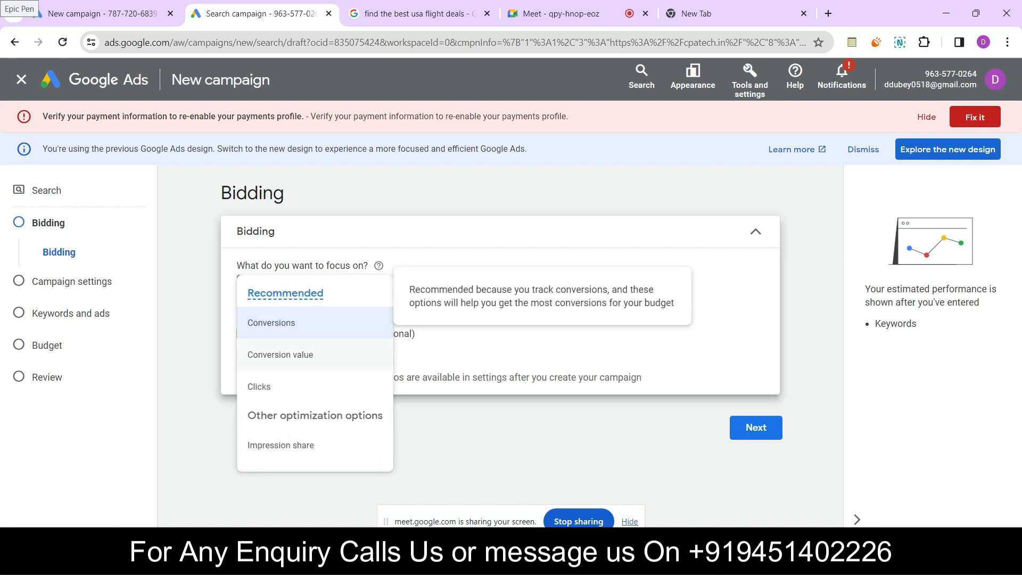
left_click(259, 387)
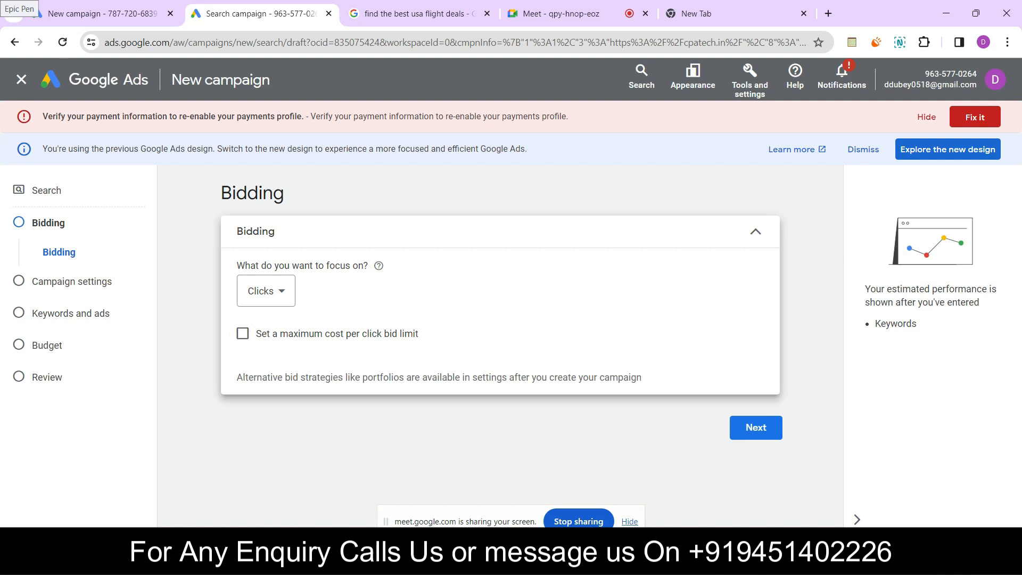
left_click(756, 427)
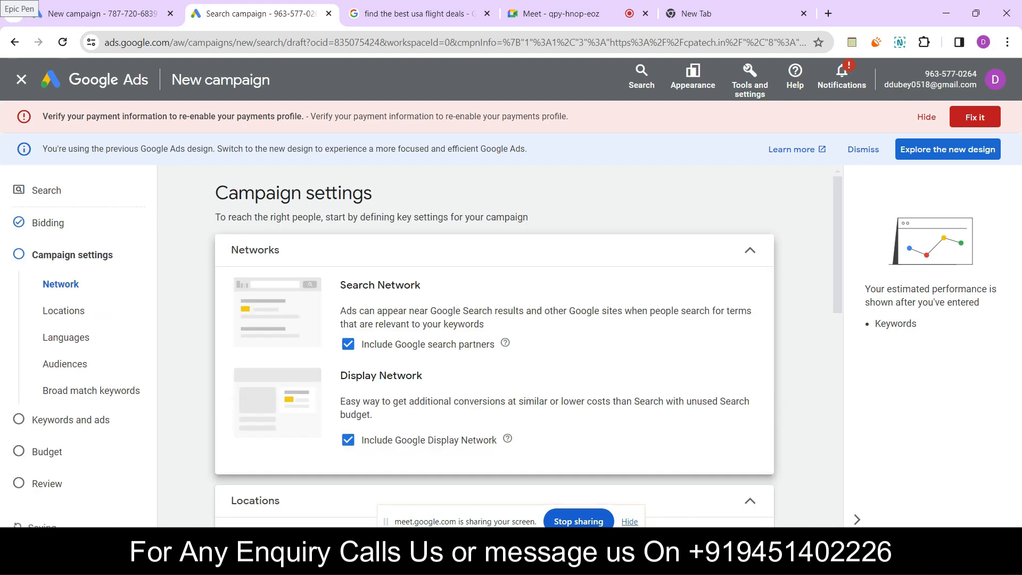
Exclude Google search partners and the Google Display Network from the campaign's networks
left_click(348, 343)
left_click(348, 440)
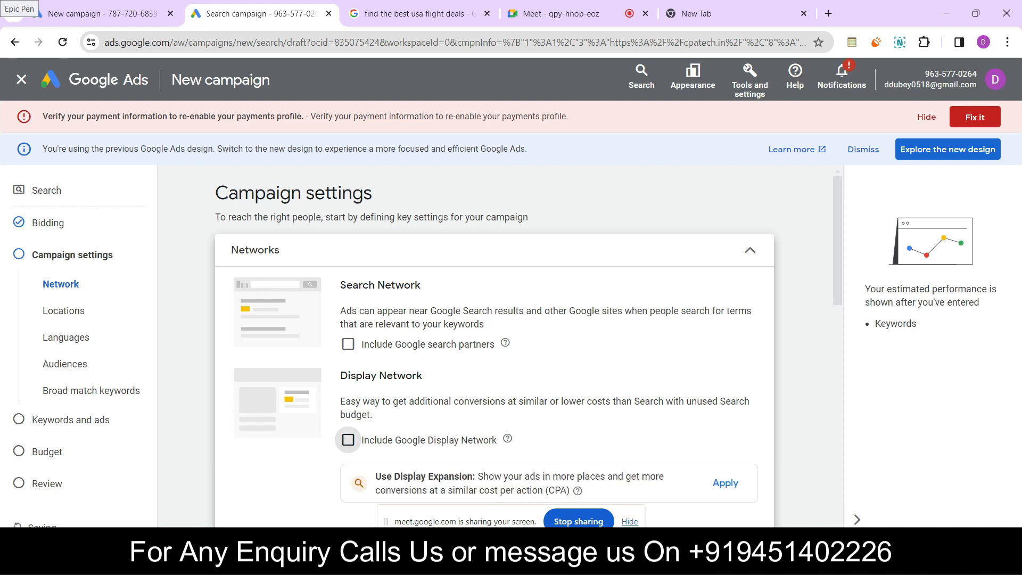
Search for "united" as another campaign location and target the United States
scroll(494, 347, "down", 6)
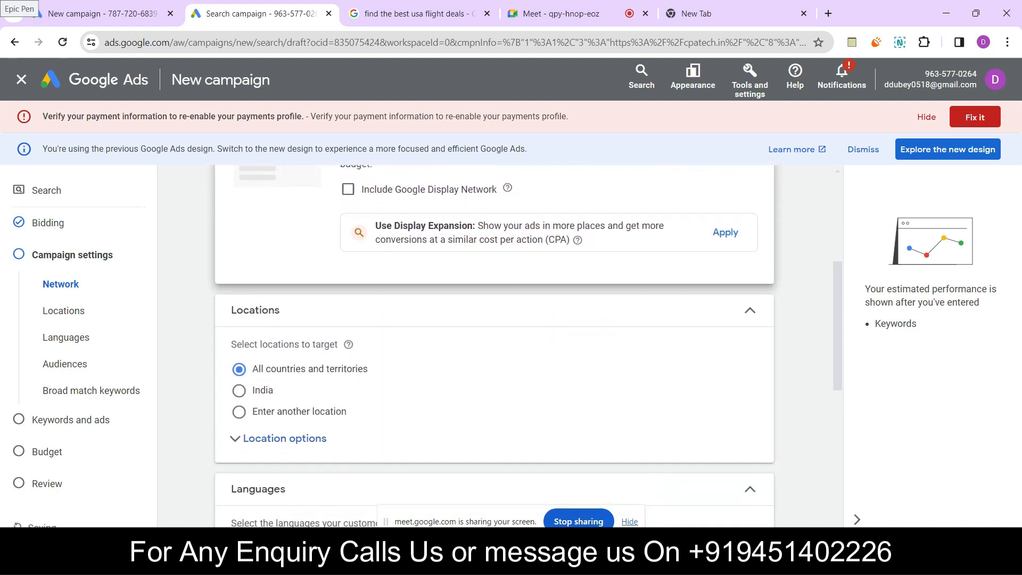
scroll(494, 346, "down", 1)
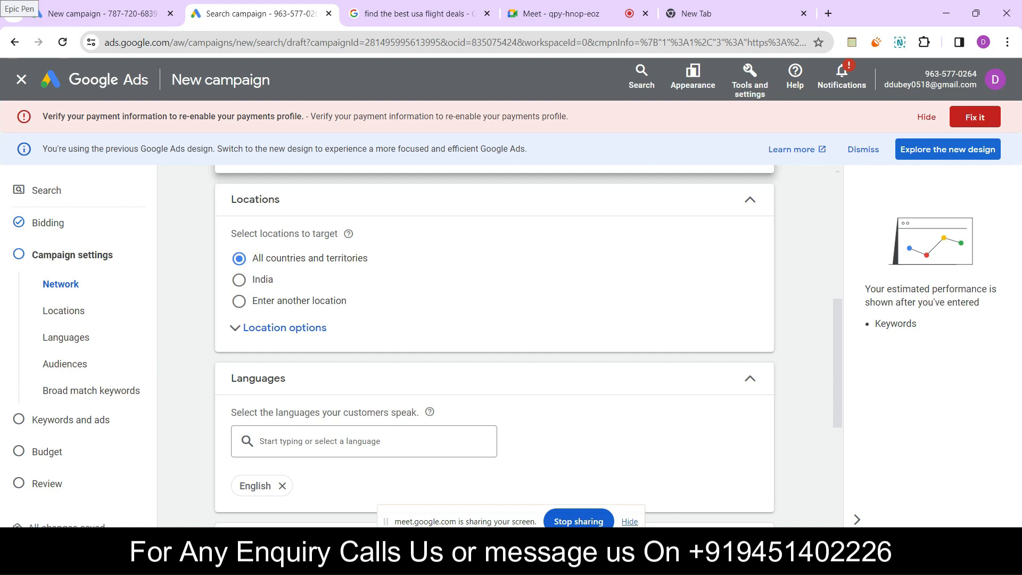
left_click(239, 301)
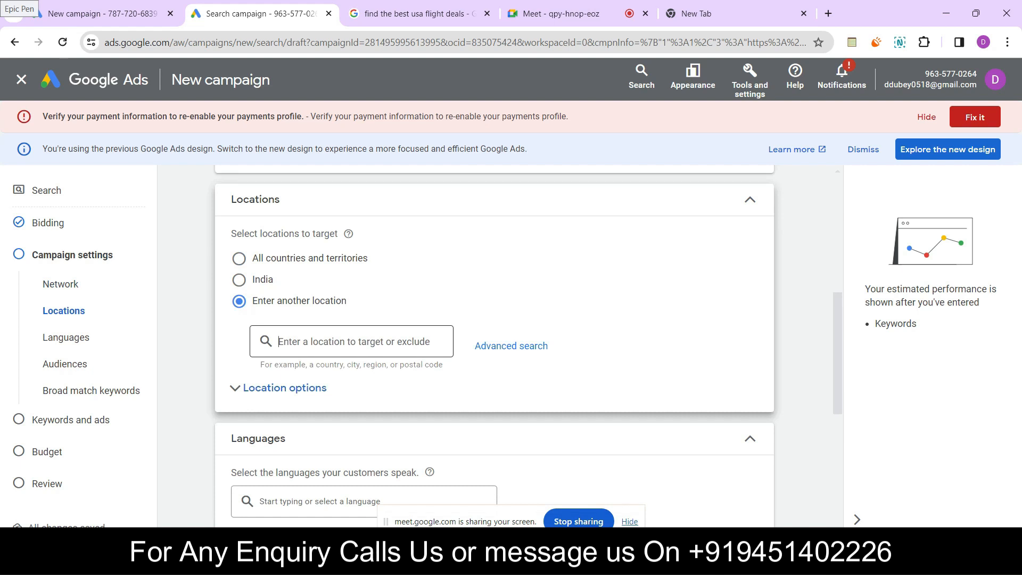
type("u")
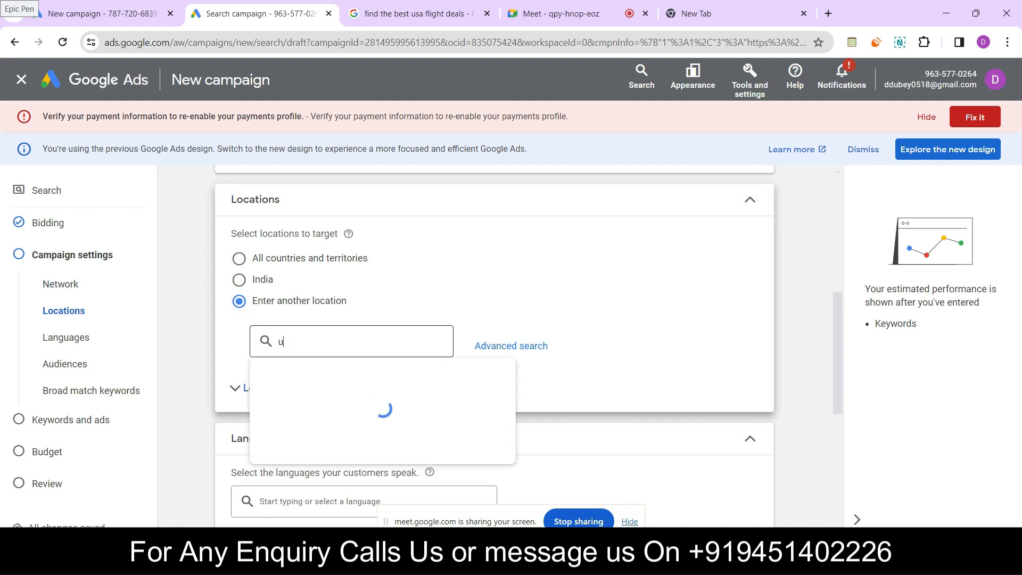
type("nited")
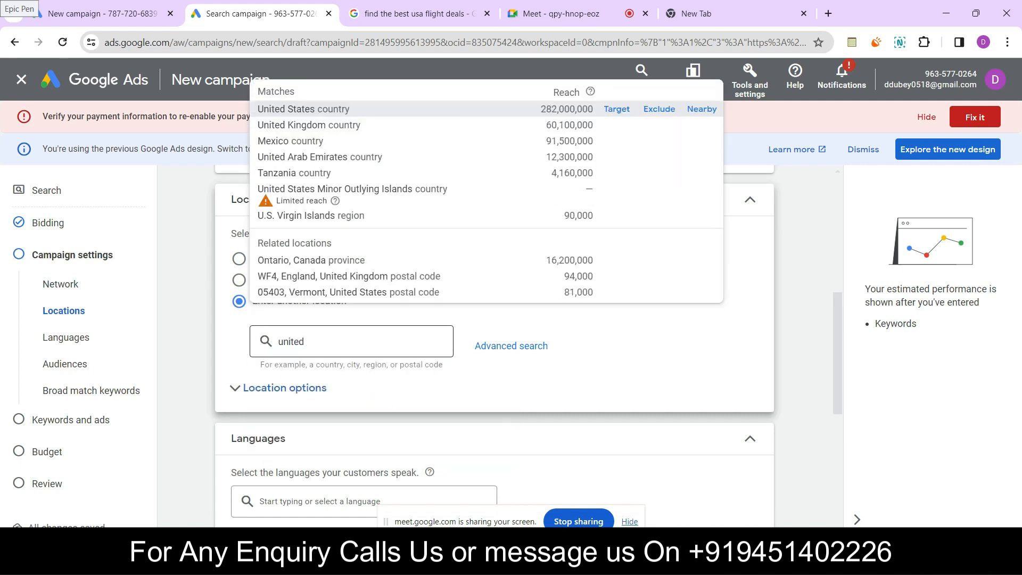
left_click(617, 109)
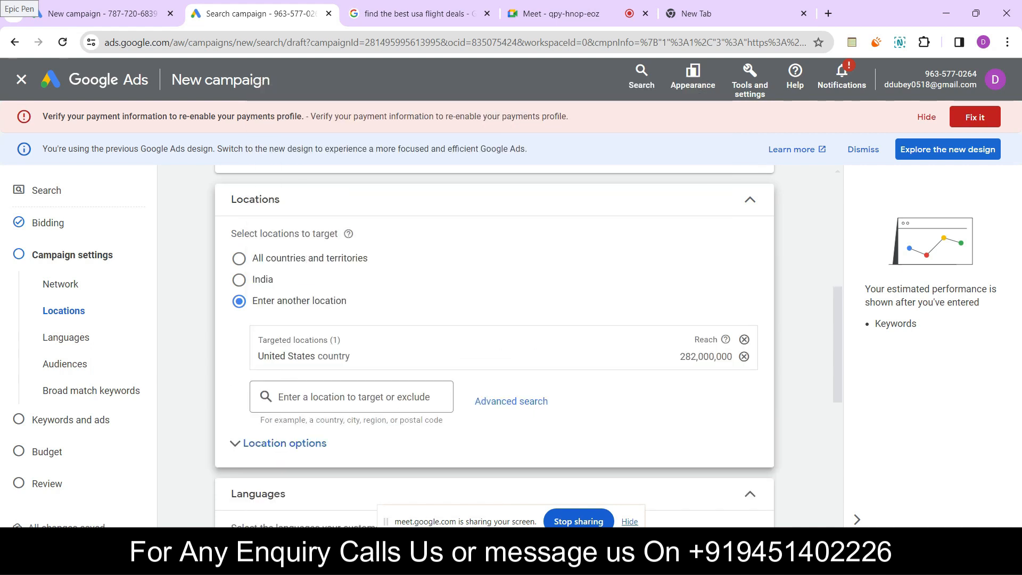
Limit the campaign's location targeting to Presence: people in or regularly in the targeted locations
scroll(280, 282, "down", 3)
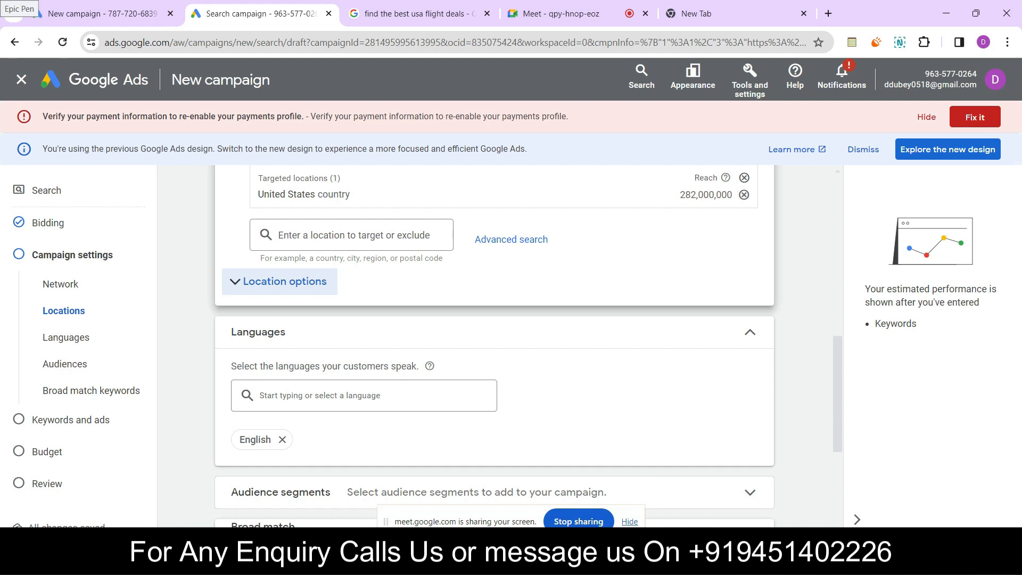
left_click(279, 281)
left_click(239, 356)
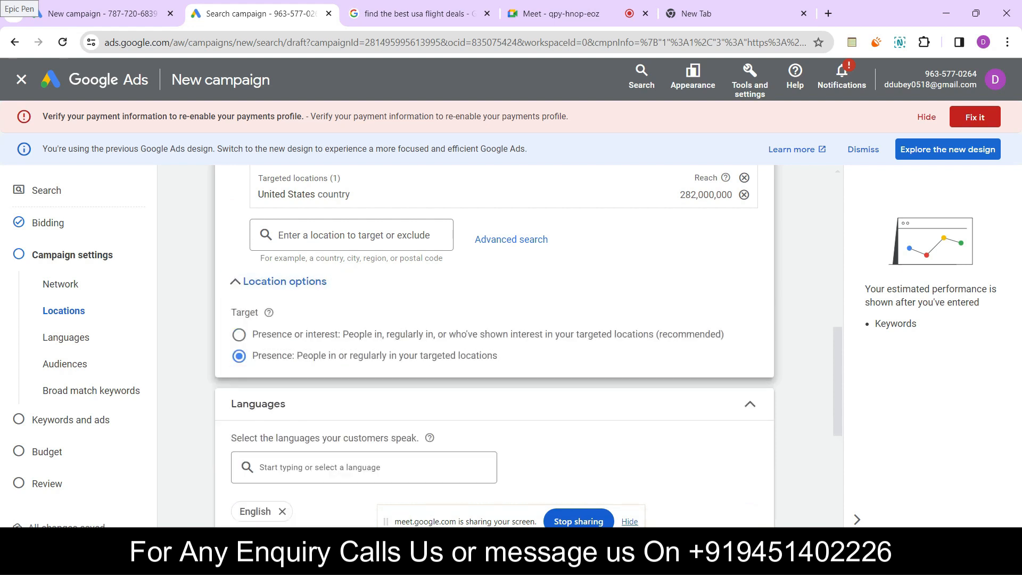
Show the additional campaign settings below the broad match section and proceed to Keywords and ads
scroll(494, 346, "down", 5)
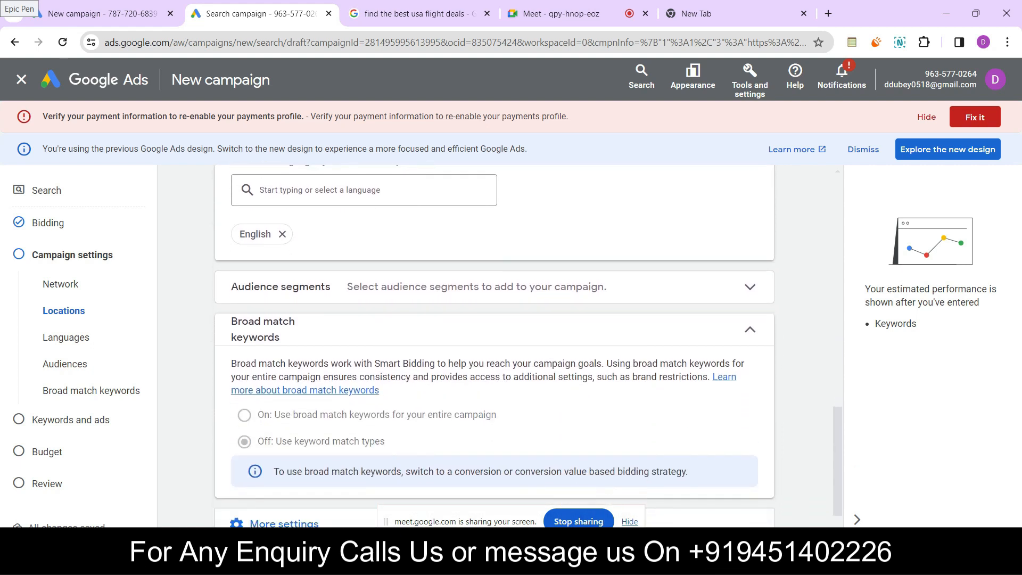
scroll(494, 346, "down", 1)
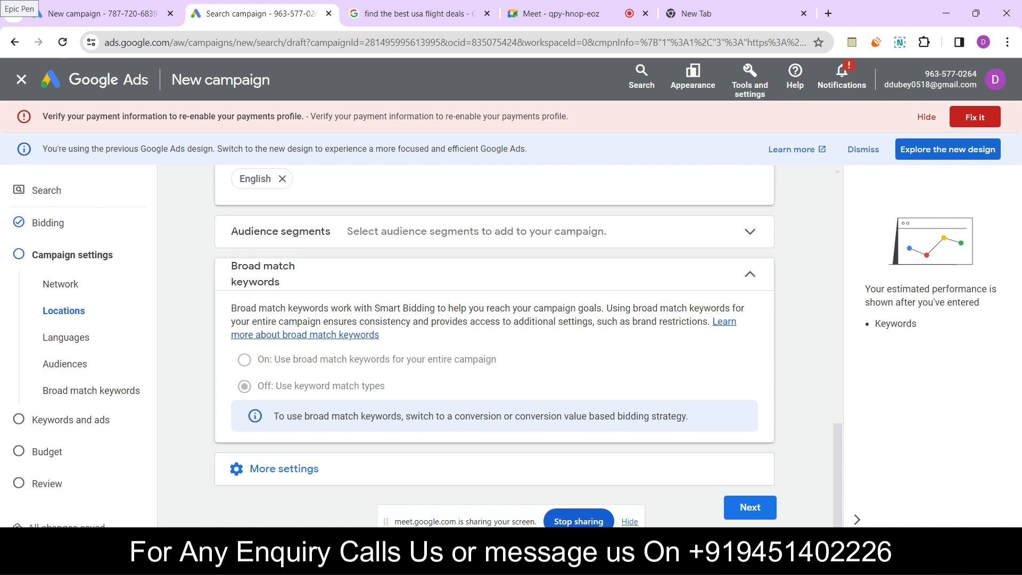
left_click(284, 469)
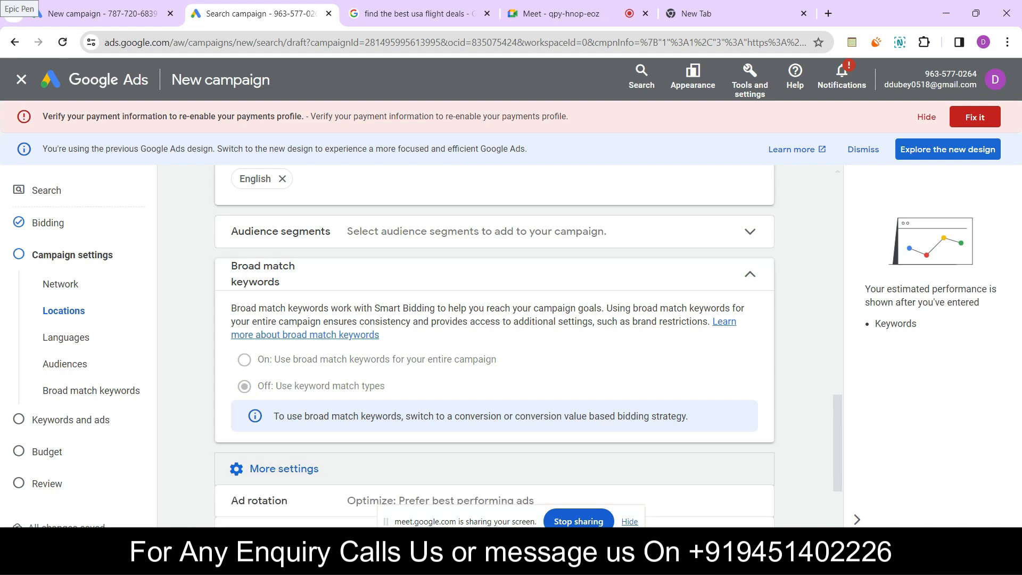
scroll(495, 346, "down", 3)
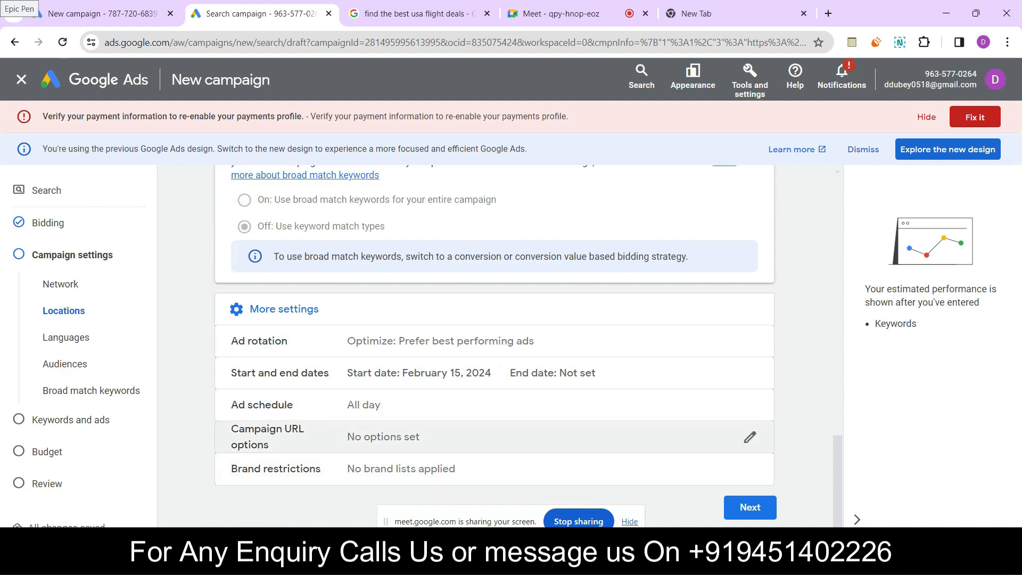
left_click(750, 507)
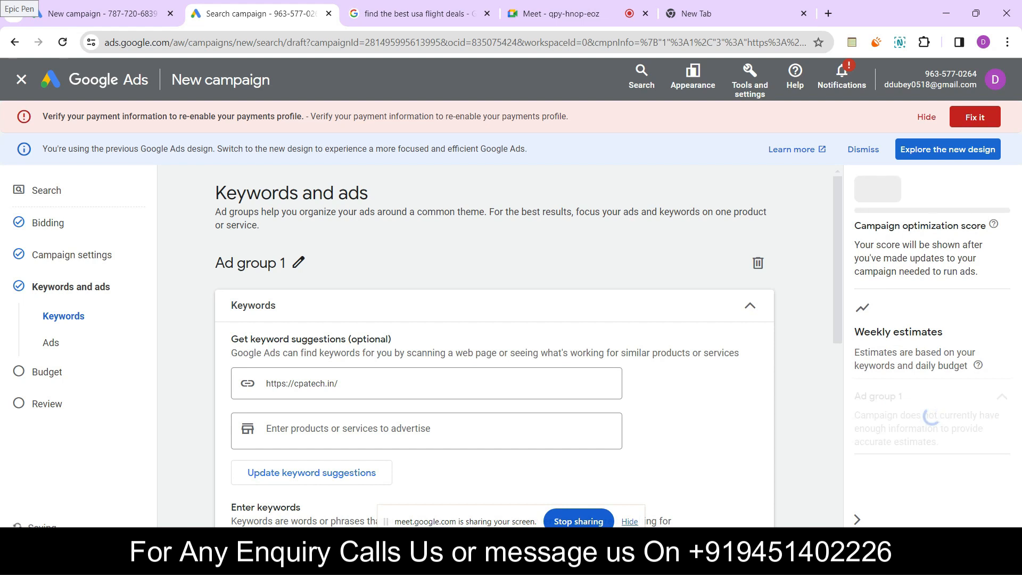
Delete all suggested keywords from the keyword list of Ad group 1
scroll(495, 346, "down", 1)
scroll(494, 346, "down", 5)
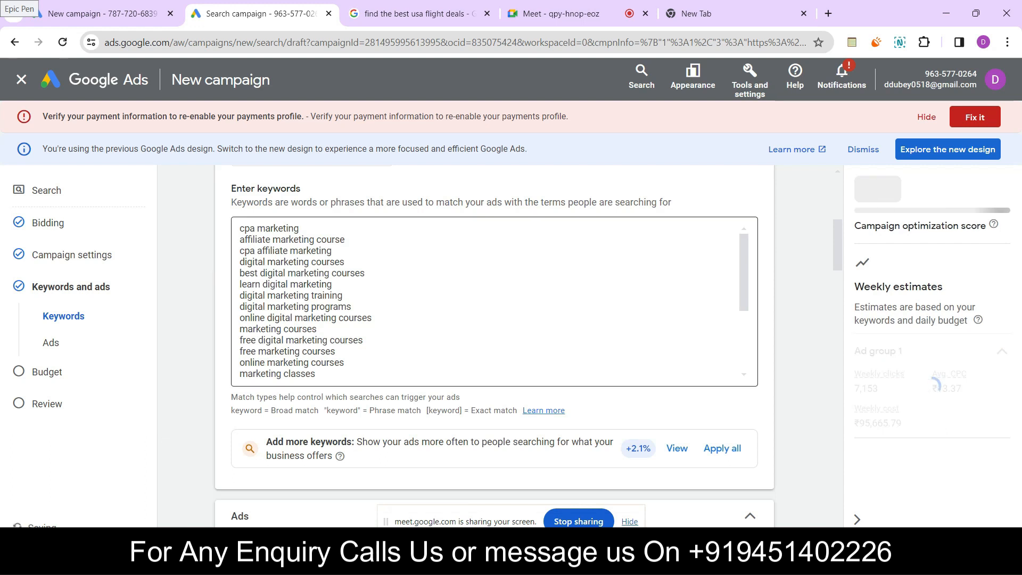
type("digital marketing online best online digital marketing courses digital marketing certification course best online marketing courses digital marketing programs online marketing training best marketing courses free online marketing courses digital marketing certification online marketing programs affiliate marketing training")
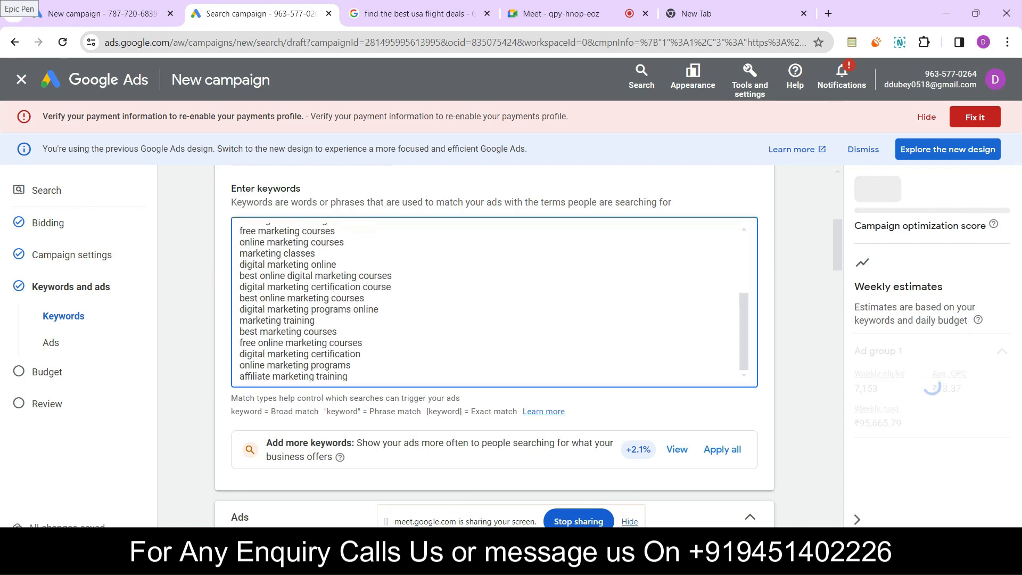
scroll(494, 302, "up", 3)
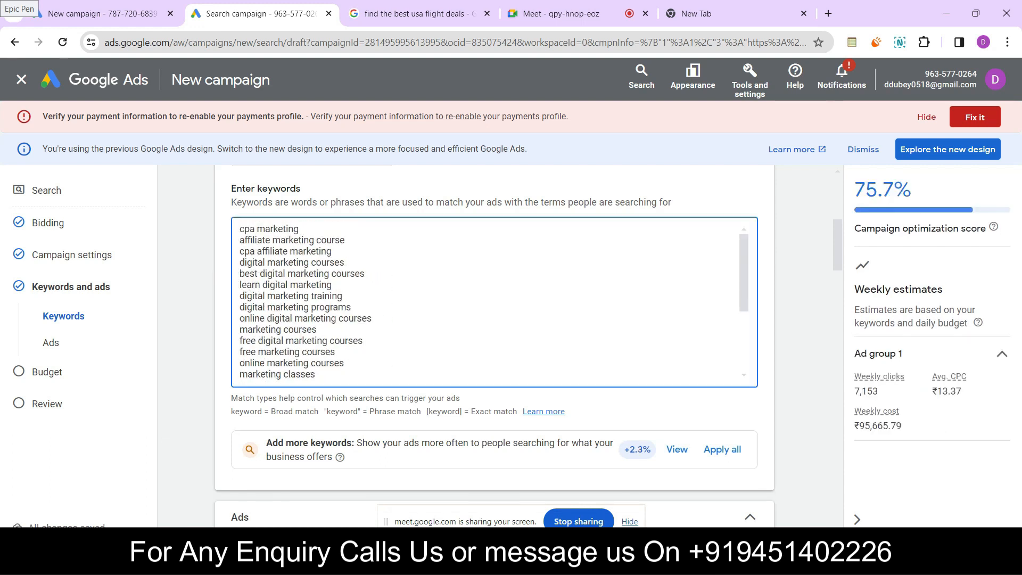
left_click_drag(239, 229, 351, 390)
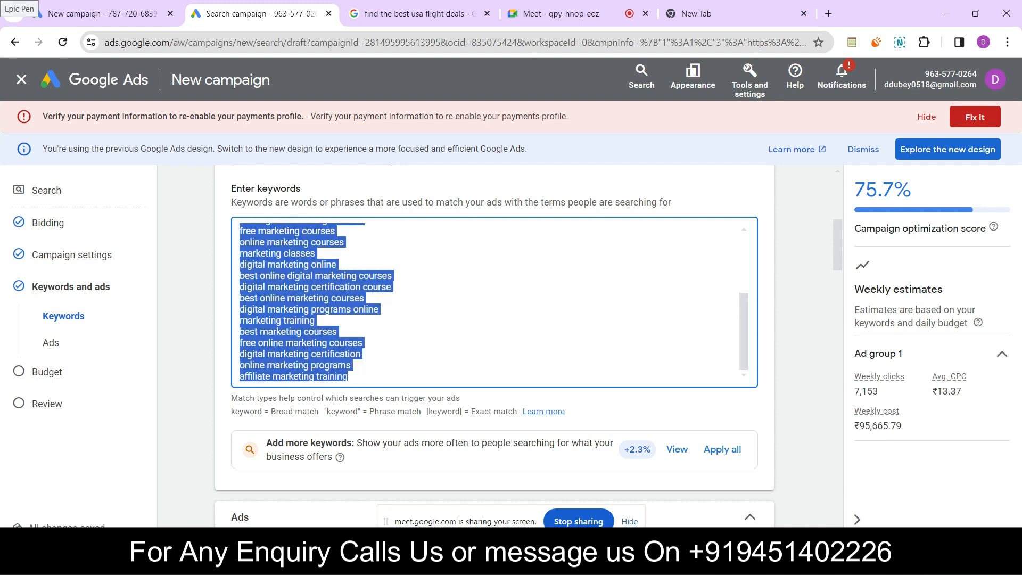
key("BackSpace")
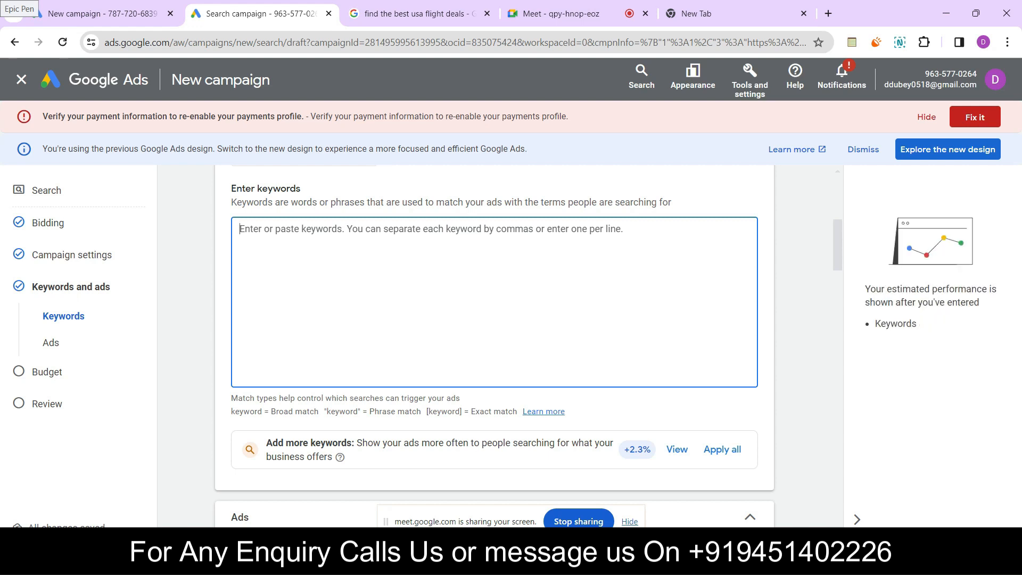
scroll(494, 346, "up", 6)
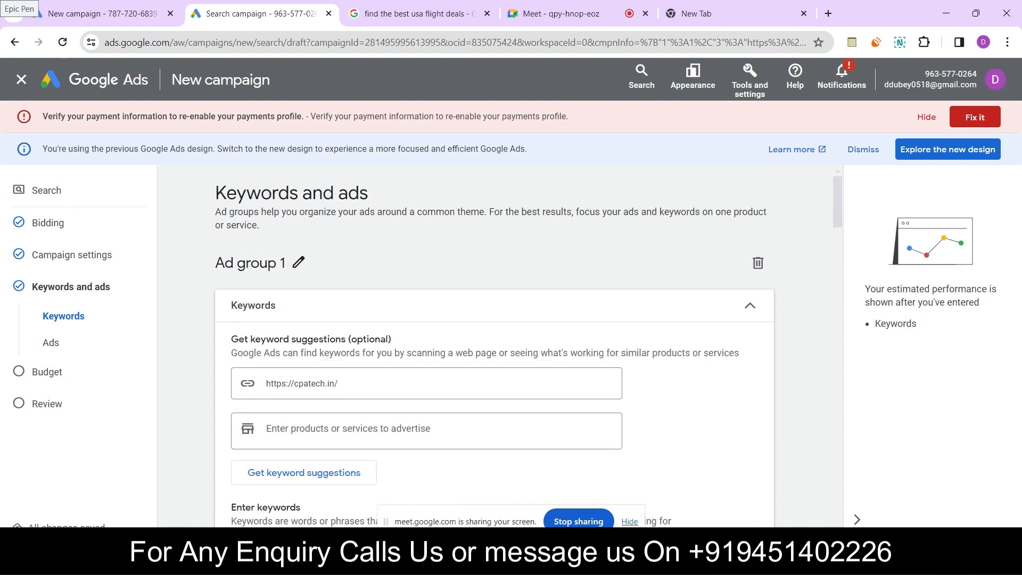
scroll(494, 346, "down", 3)
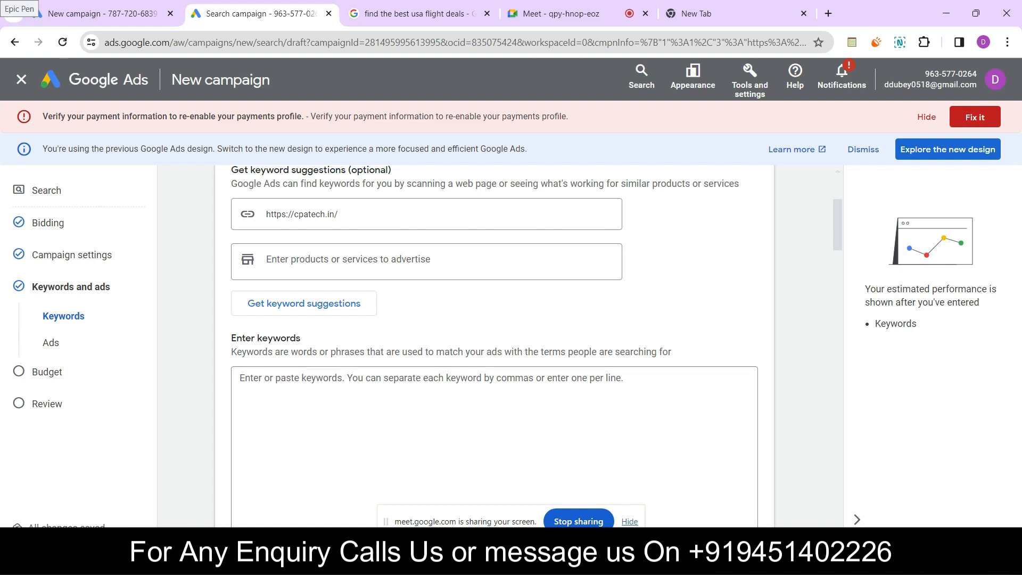
Search Google for the misspelled "dlta airlines" in the New Tab page and highlight the suggested correction "delta airlines"
left_click(697, 14)
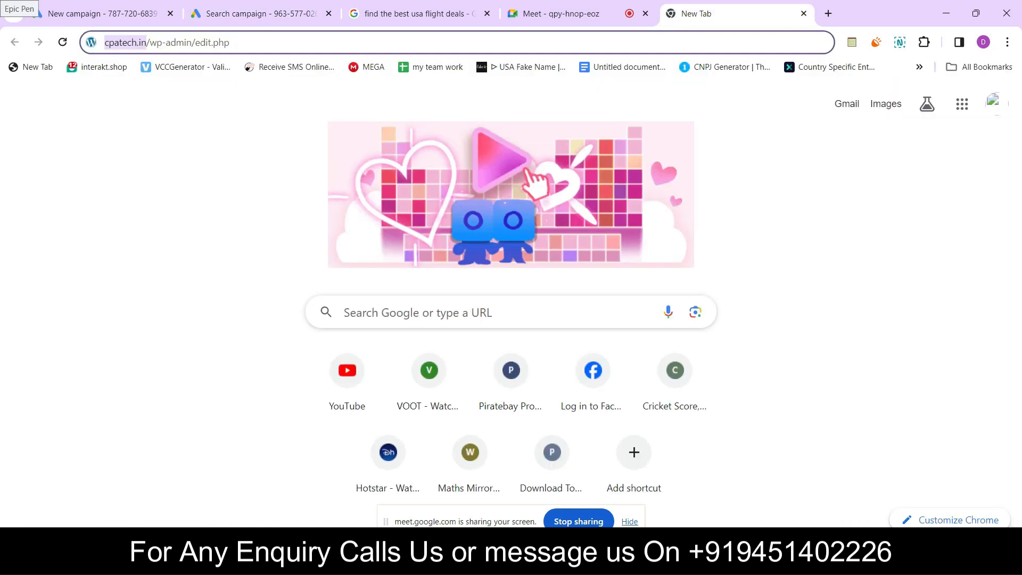
left_click(230, 42)
left_click_drag(230, 43, 67, 43)
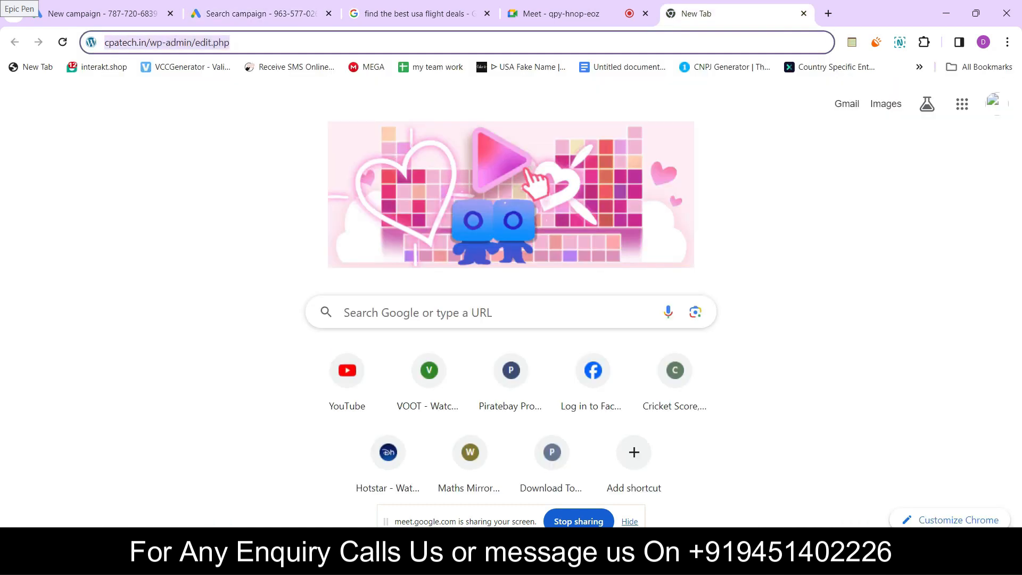
key("BackSpace")
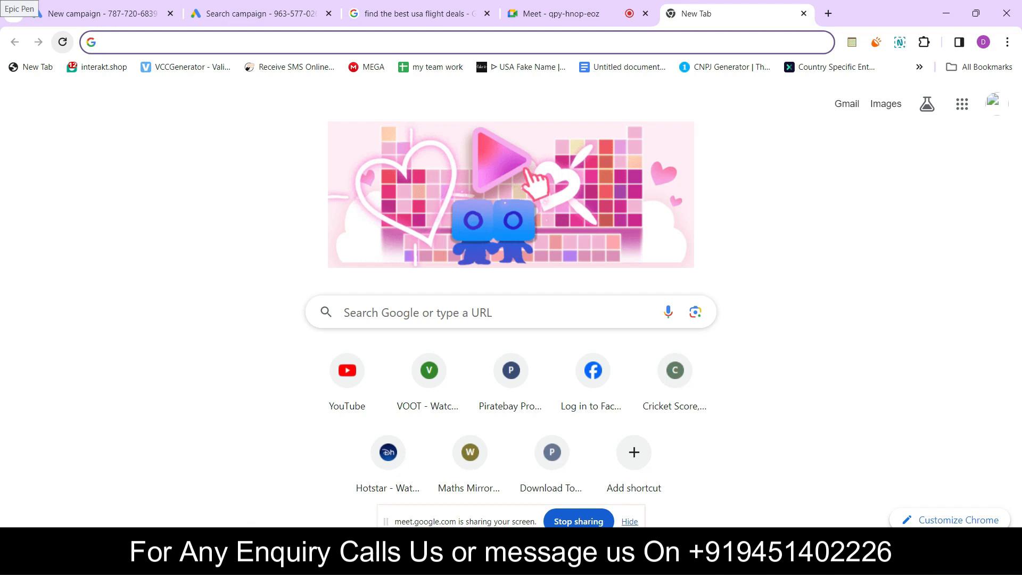
type("dlt")
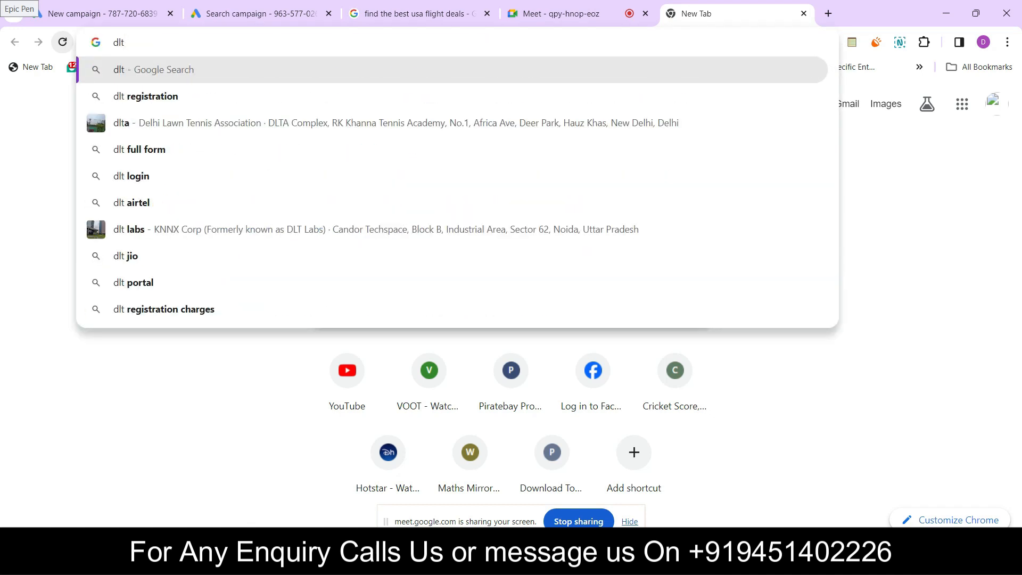
type("a a")
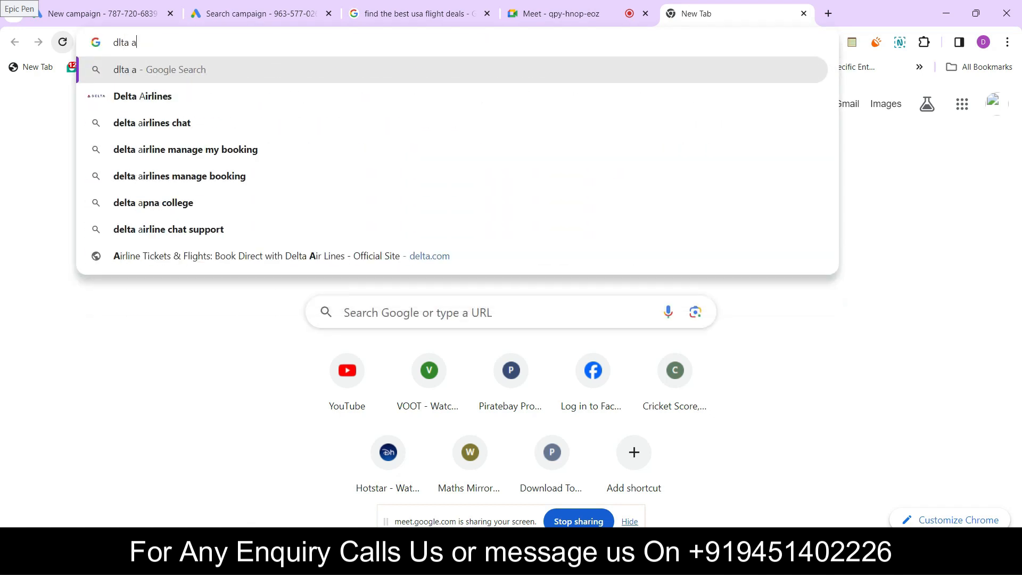
type("irlines")
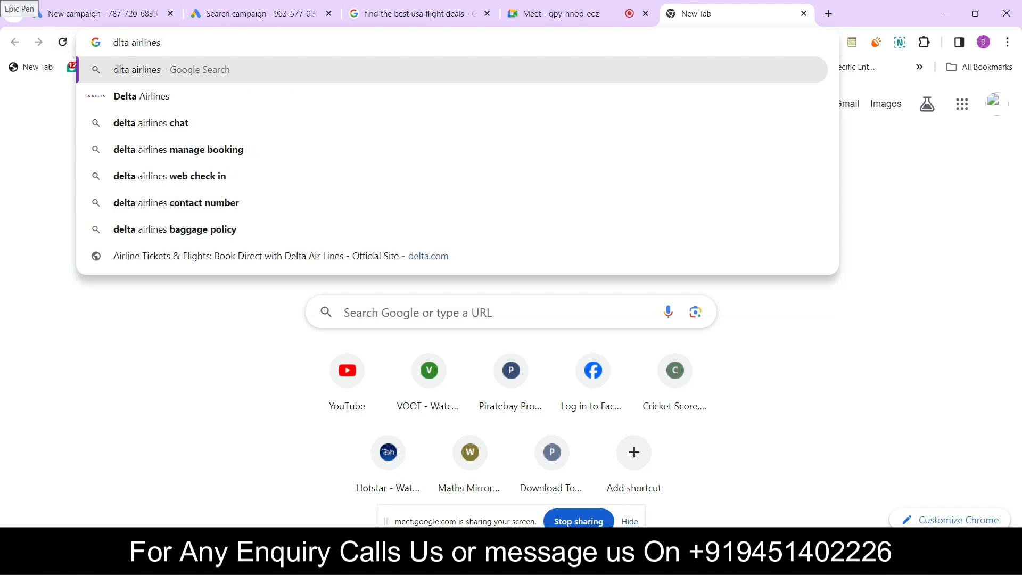
key("Return")
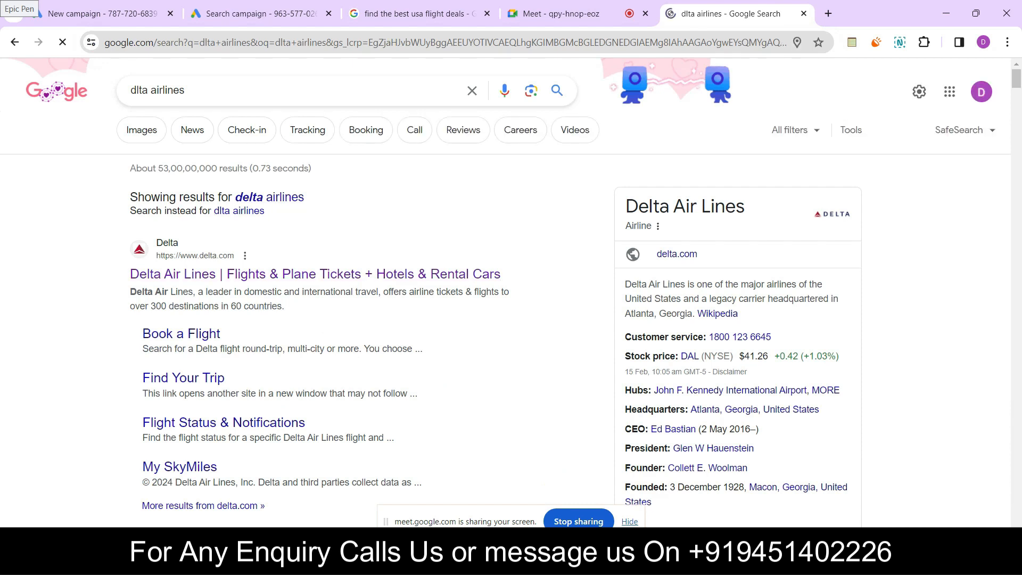
left_click_drag(233, 198, 304, 198)
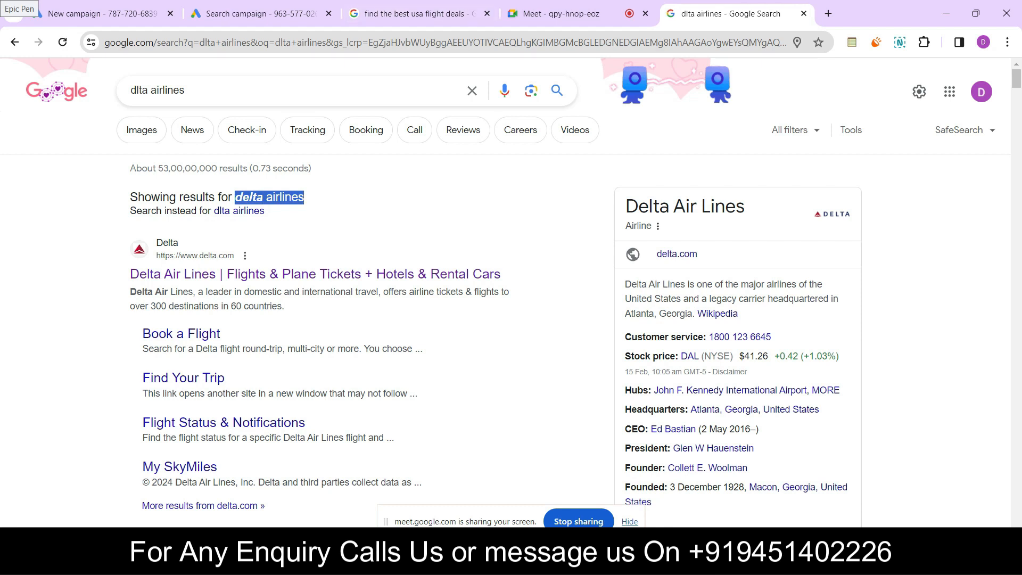
Return to the Google Ads campaign draft and enter "dlta airlines" as the ad group's keyword
left_click(261, 14)
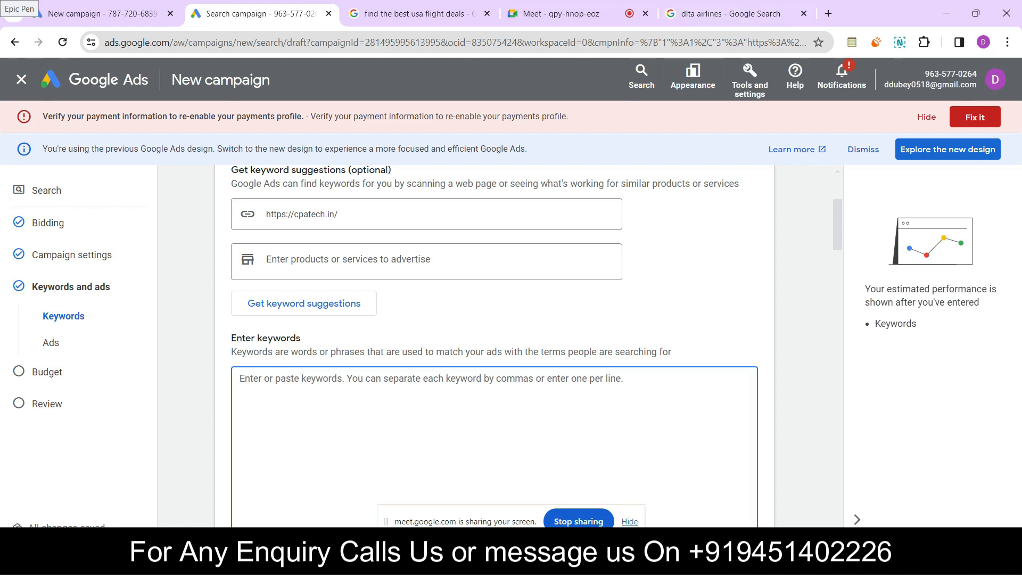
type("dlta airlines")
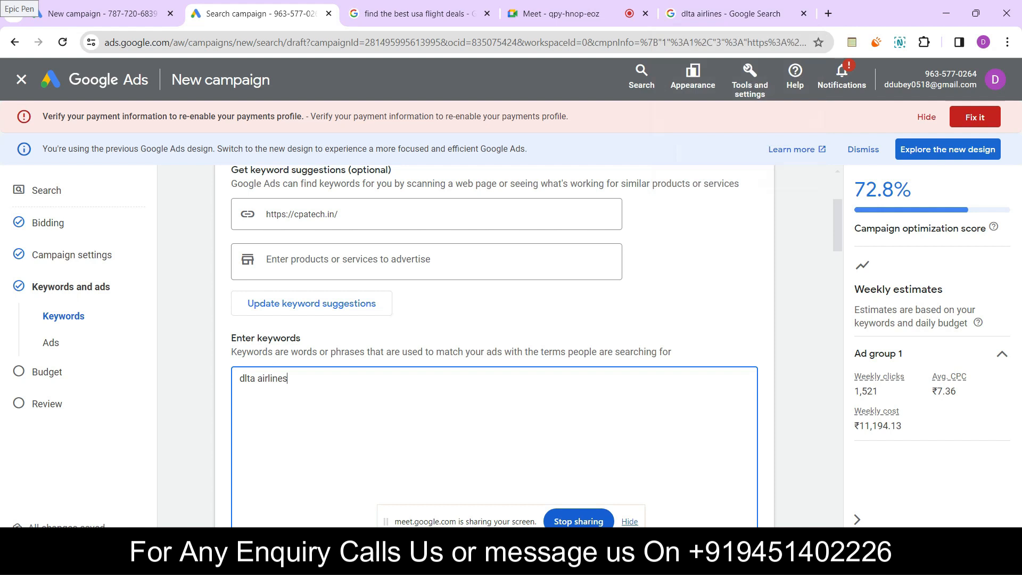
left_click(729, 14)
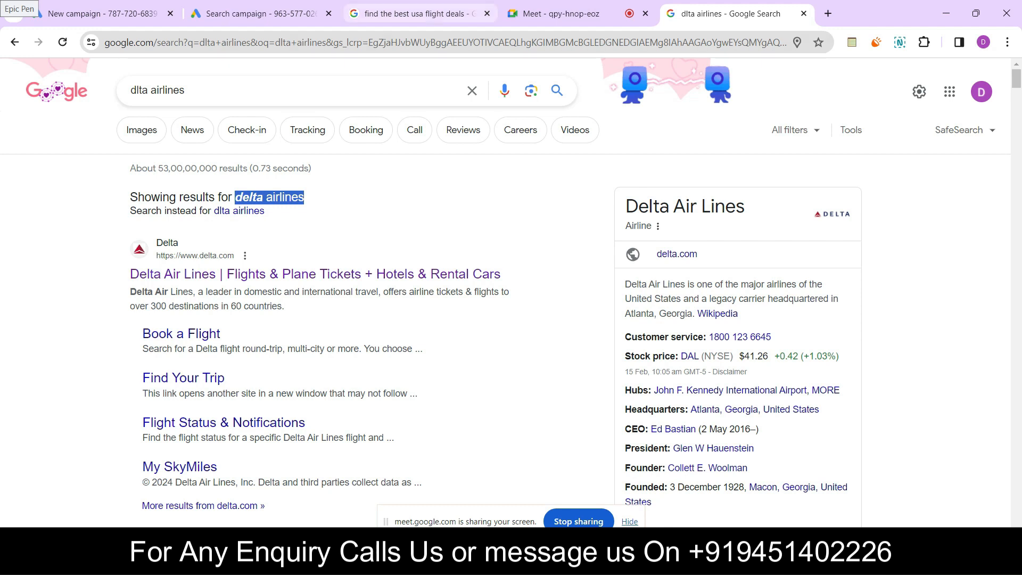
left_click(413, 14)
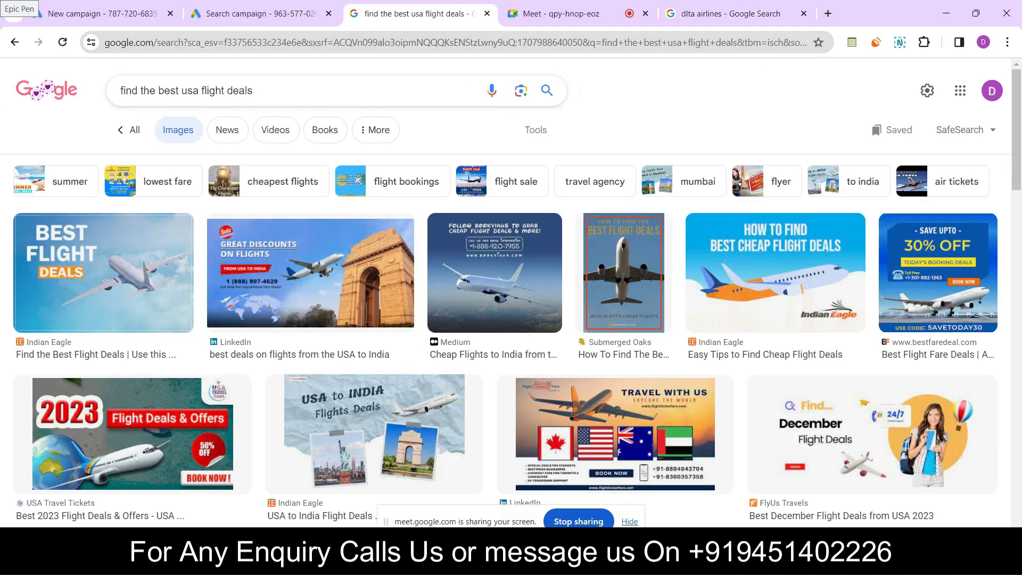
left_click(554, 14)
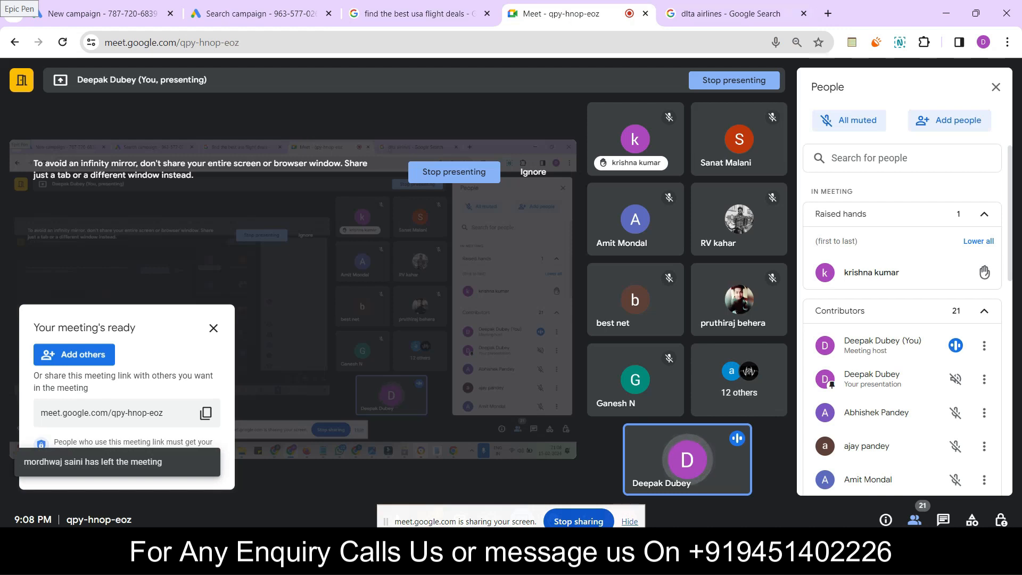
left_click(724, 13)
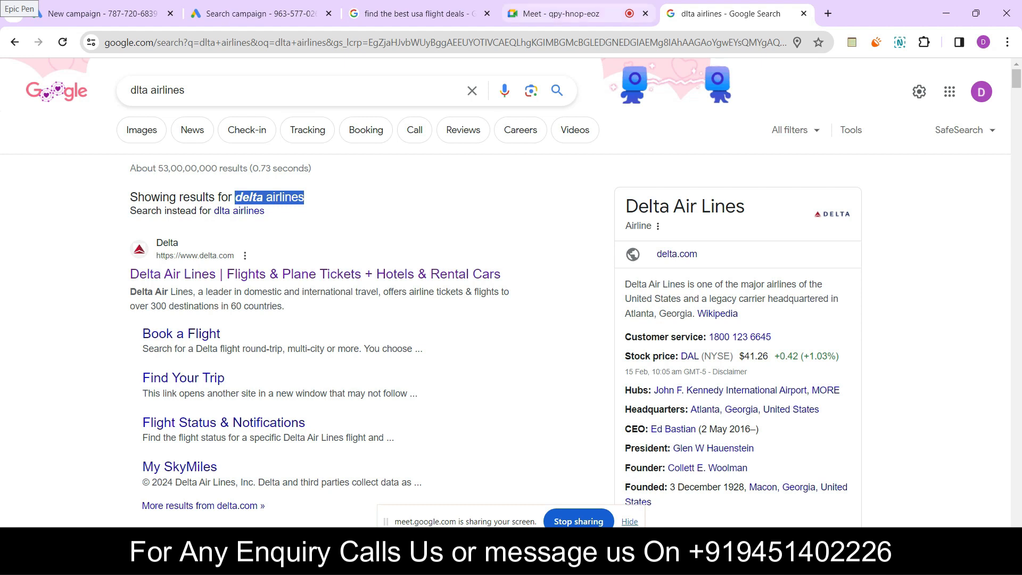
left_click(256, 14)
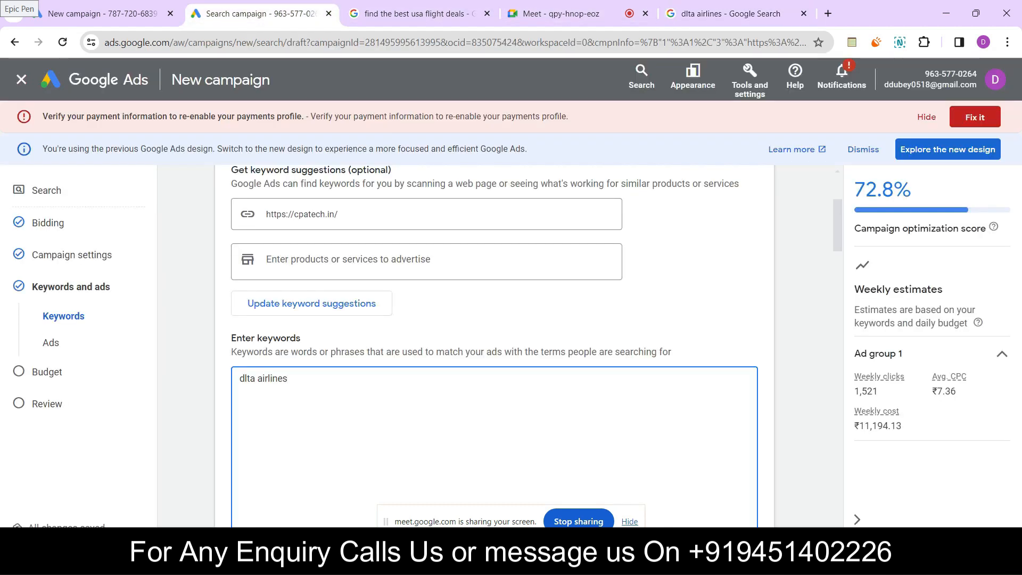
Change the ad group's keyword to "dlta book a flight" and start a new line below it
left_click_drag(287, 378, 257, 378)
type("book a flight")
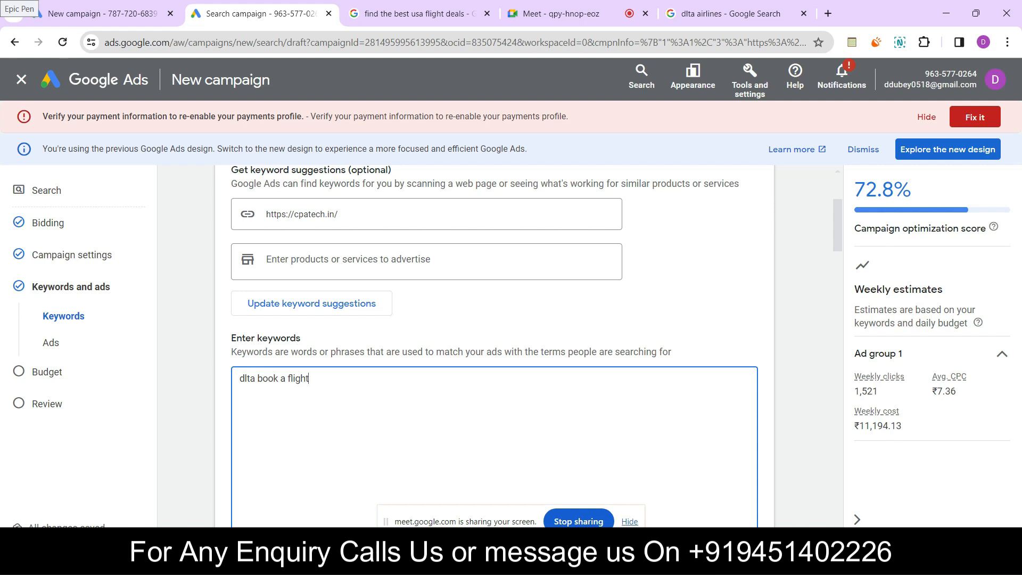
key("Return")
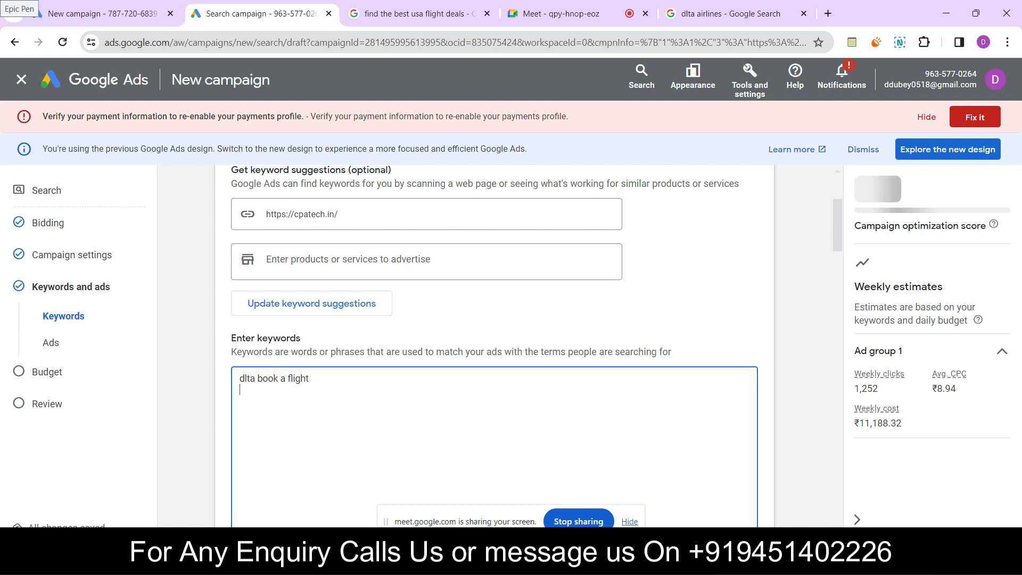
Add the keywords "dlta flight ticket" and "dlta com" on separate lines of the ad group's keyword list
type("dlta ")
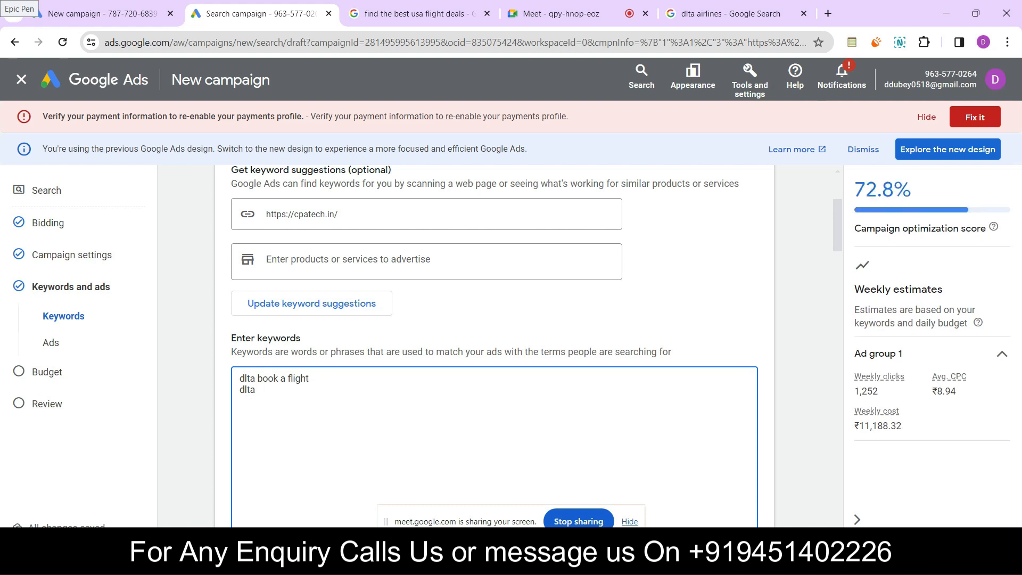
type("flight ticket")
key("ctrl+minus")
key("Return")
type("dlta com")
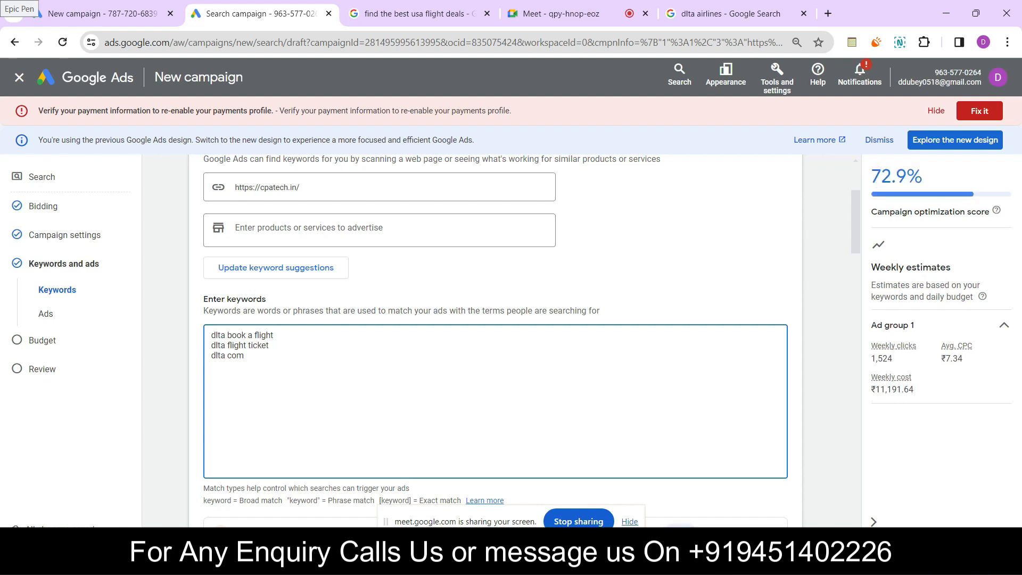
Try a phrase-match quotation mark in front of the keyword "dlta book a flight", then remove it
scroll(496, 340, "down", 4)
scroll(495, 340, "down", 6)
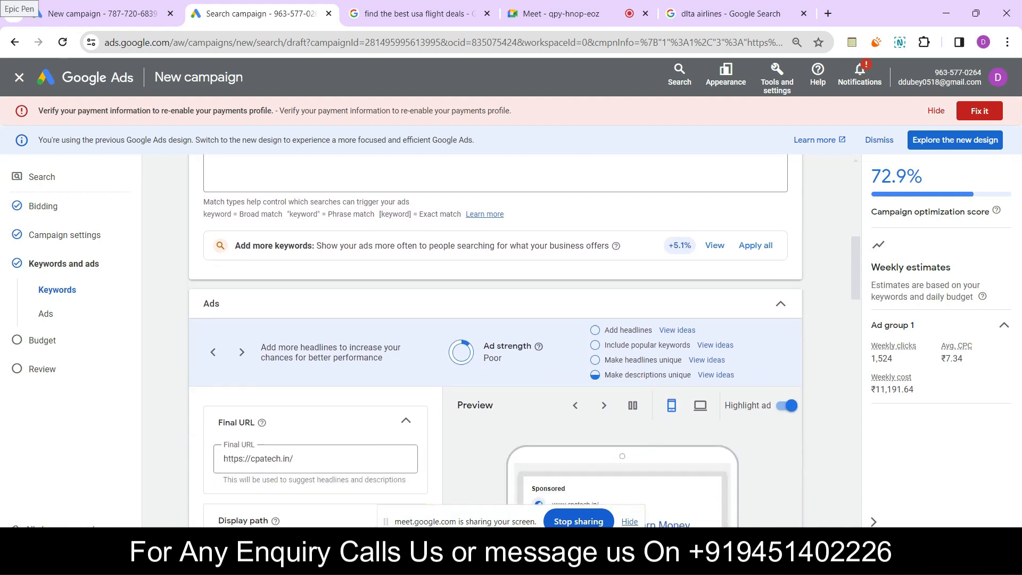
scroll(495, 341, "up", 10)
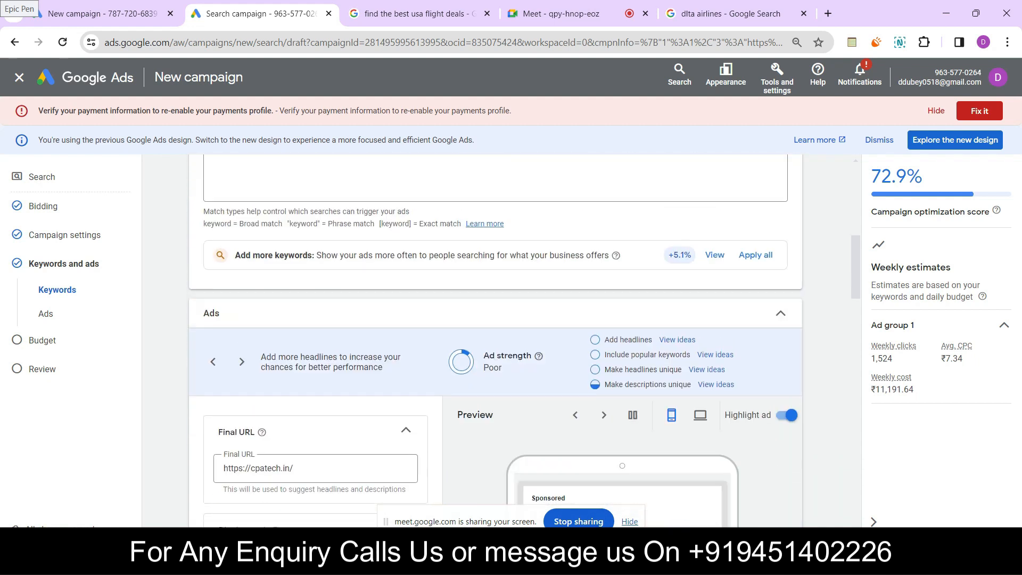
scroll(495, 340, "down", 3)
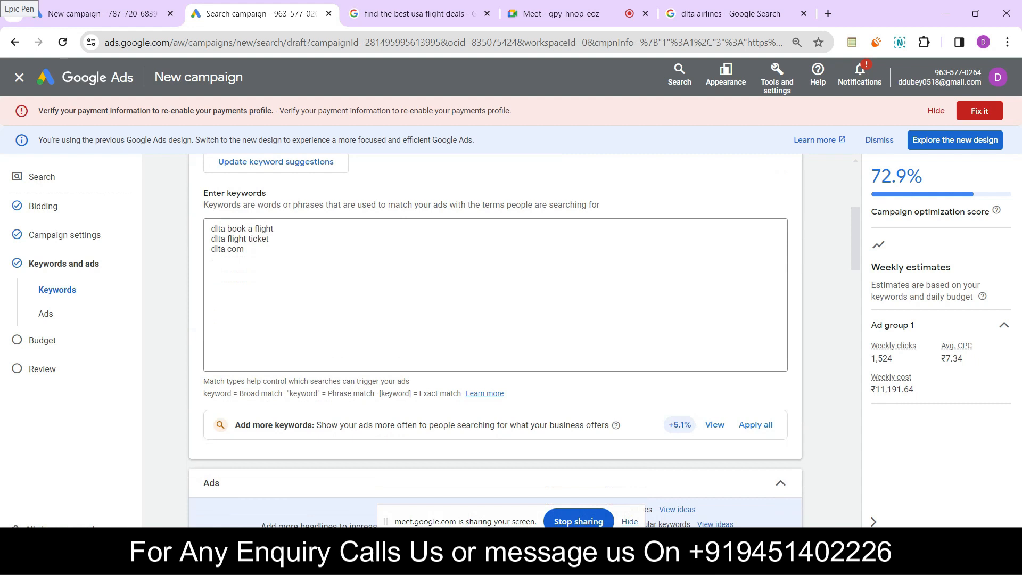
scroll(495, 341, "up", 5)
scroll(495, 340, "down", 4)
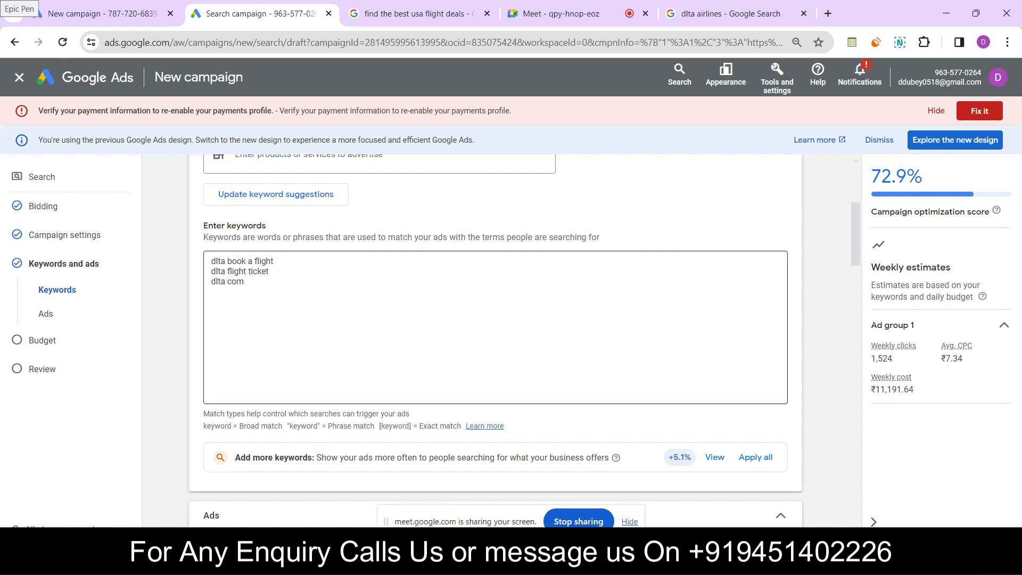
left_click(211, 262)
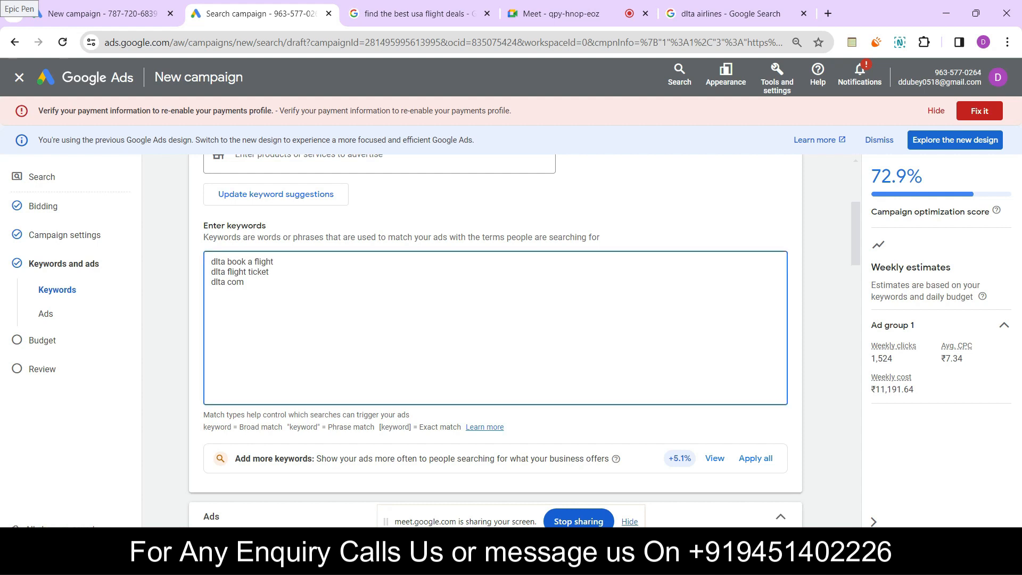
type("\"")
key("BackSpace")
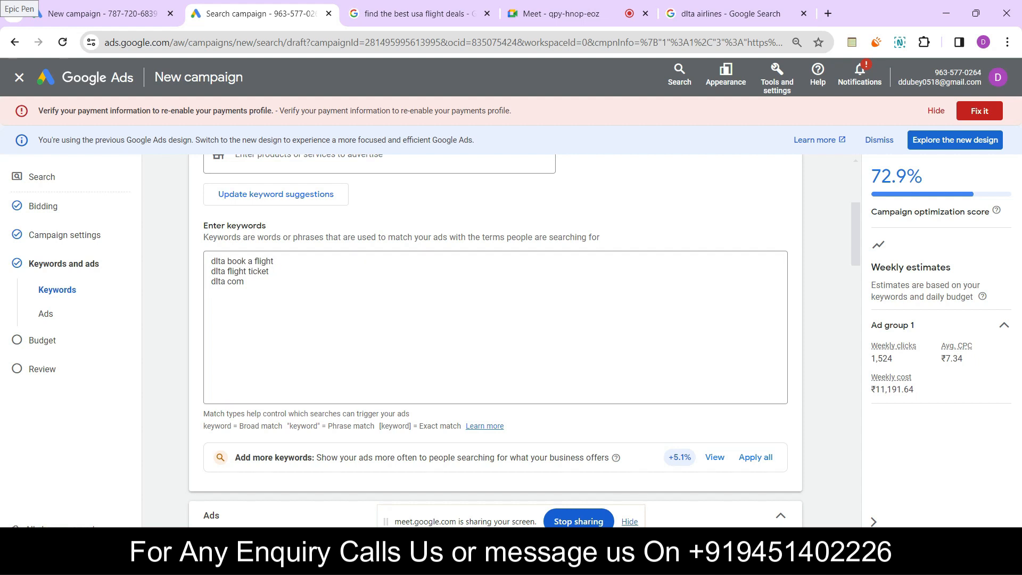
Try to add a title-case keyword insertion with default text "Reservation" to the first display path field of the ad
scroll(495, 340, "down", 10)
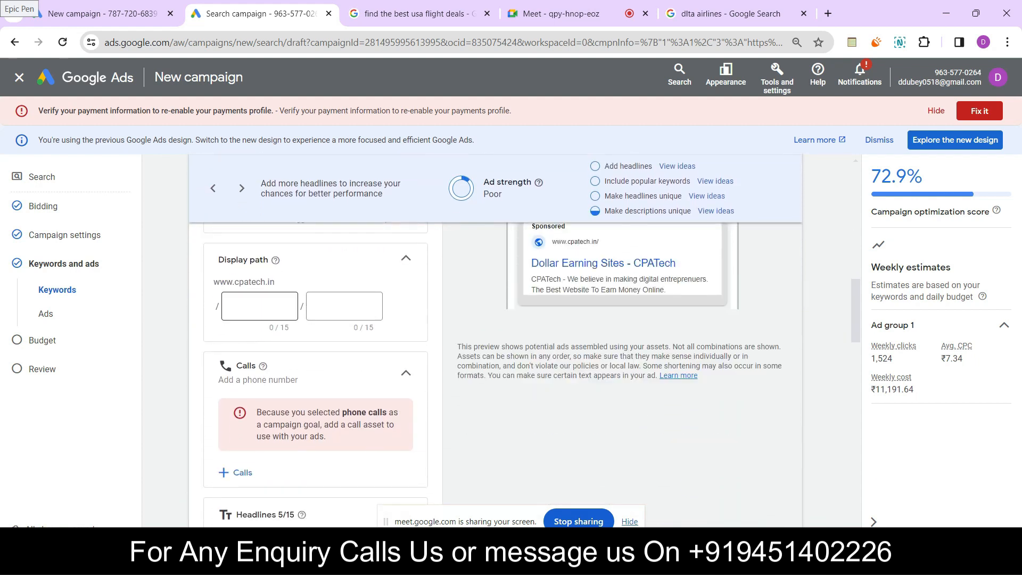
left_click(259, 306)
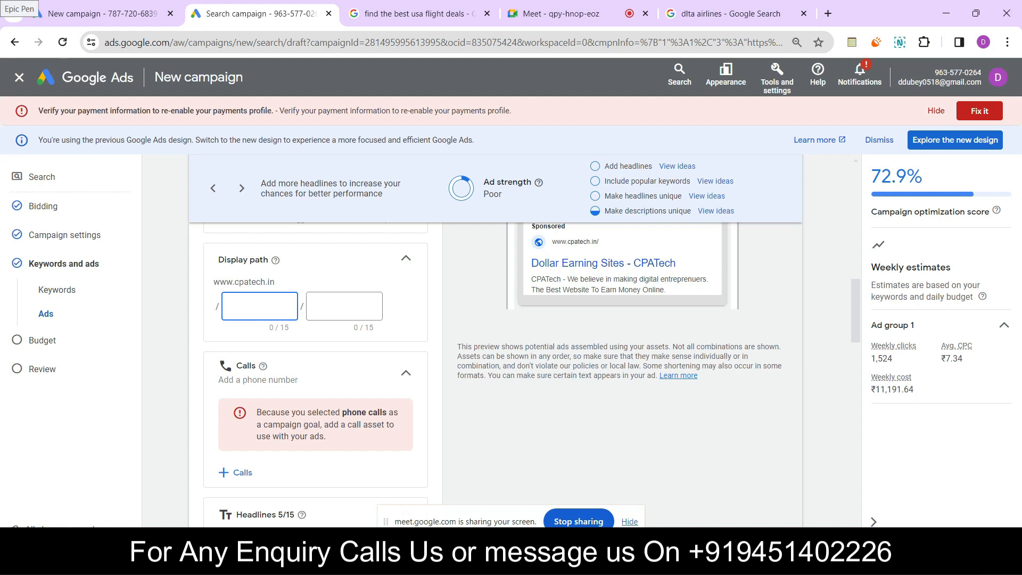
type("{")
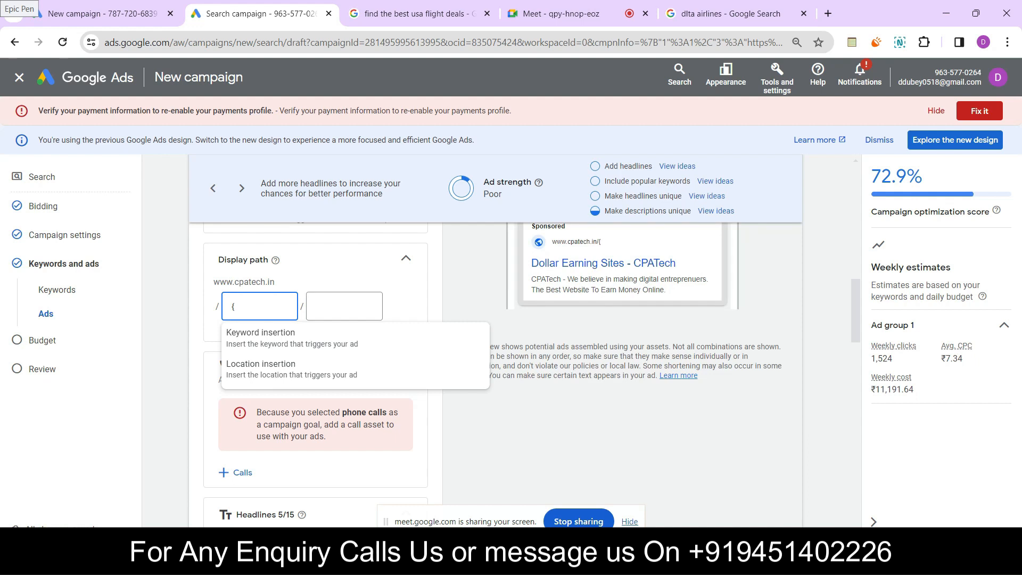
left_click(292, 338)
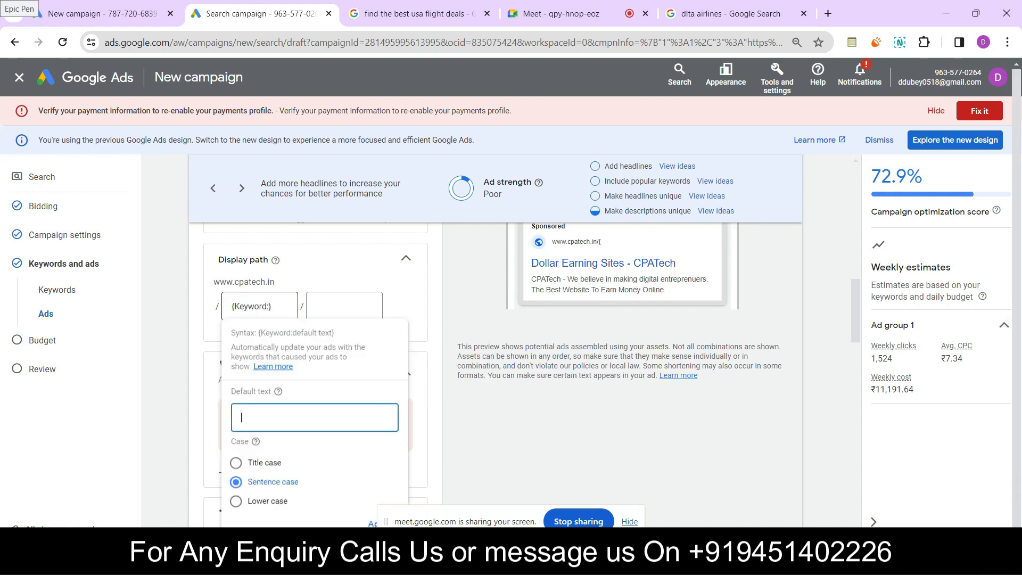
left_click(236, 463)
left_click(315, 418)
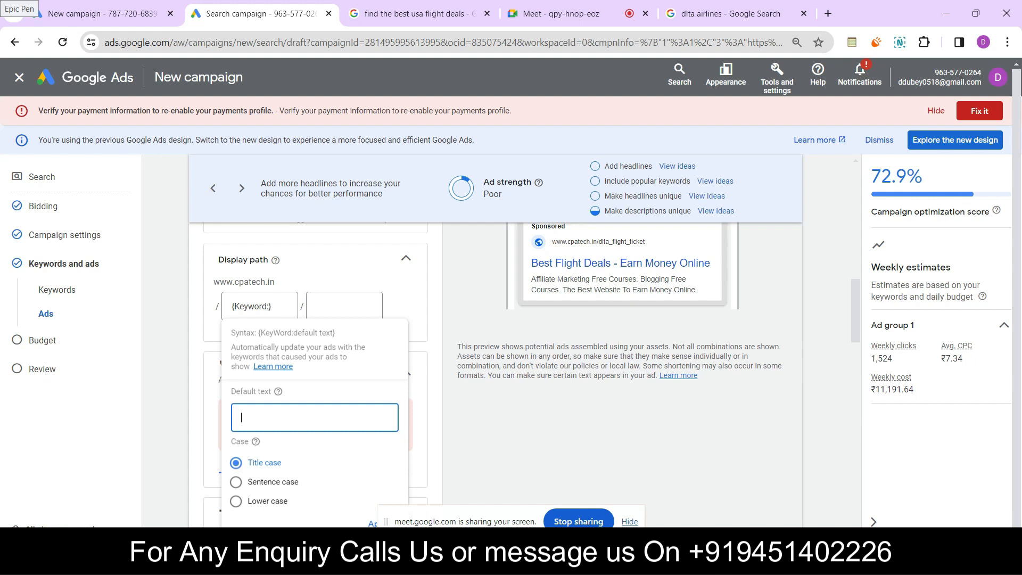
type("Reservation")
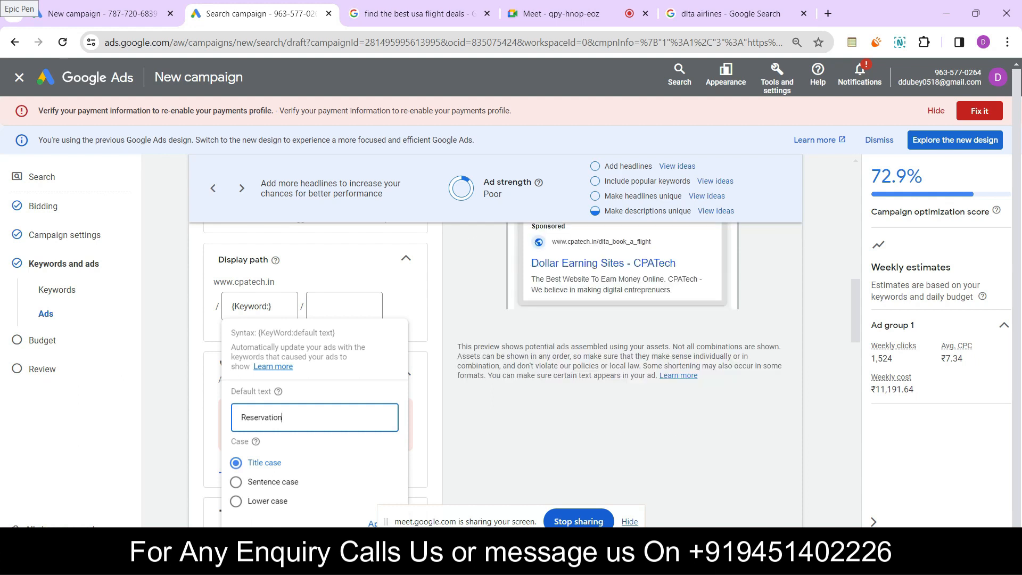
key("Escape")
scroll(493, 372, "up", 1)
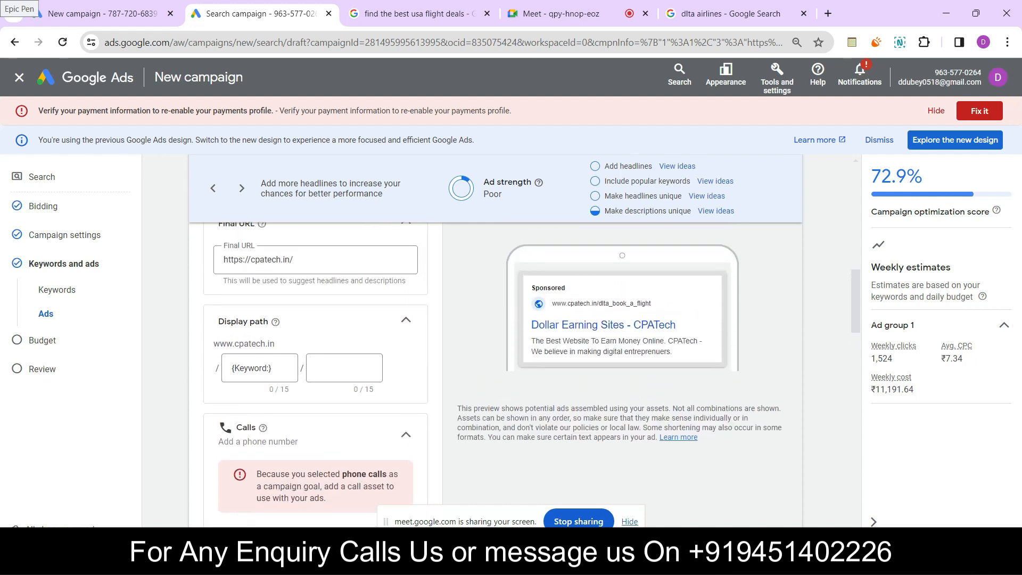
Show the ad's Calls and Headlines sections and highlight the headlines "CPATech" and "Best Flight Deals"
scroll(316, 372, "down", 5)
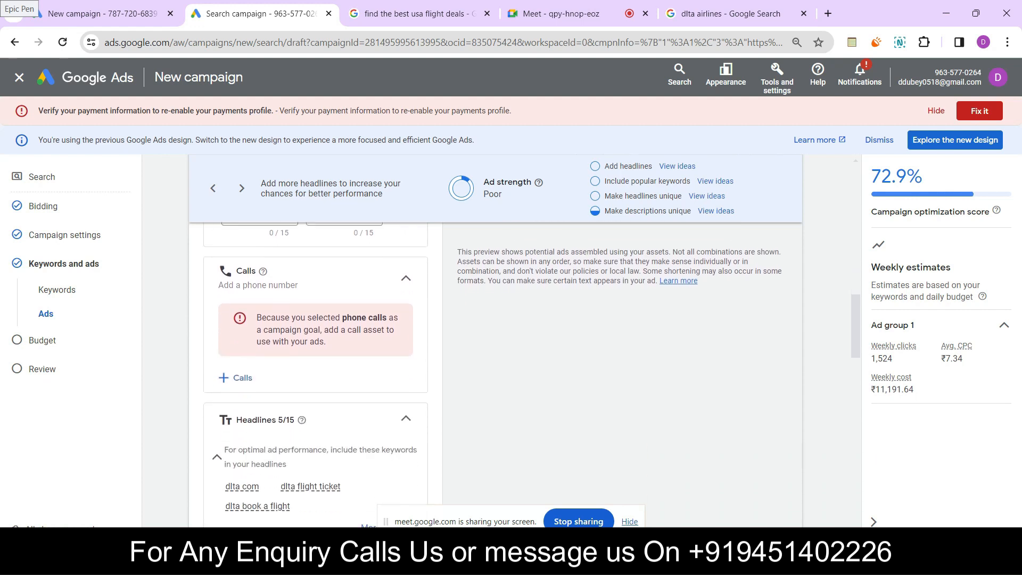
scroll(316, 372, "down", 2)
scroll(316, 373, "up", 5)
scroll(316, 372, "down", 5)
scroll(315, 373, "down", 1)
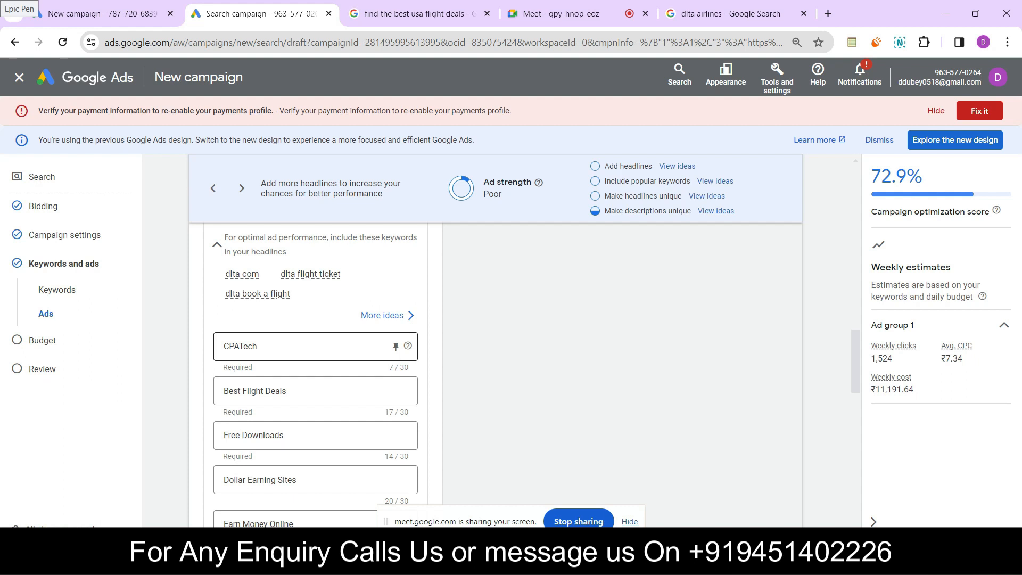
left_click_drag(262, 347, 222, 346)
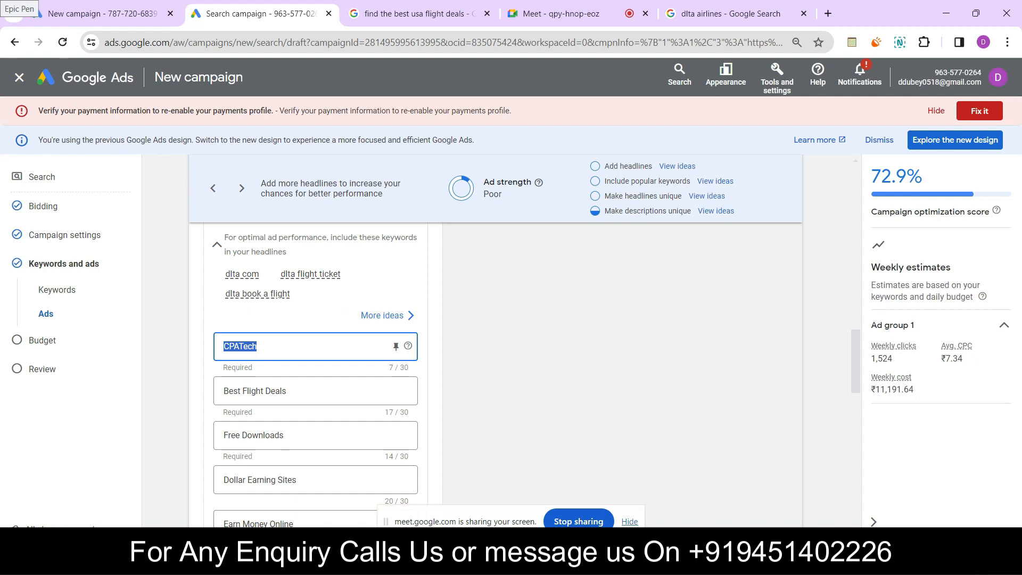
left_click(291, 392)
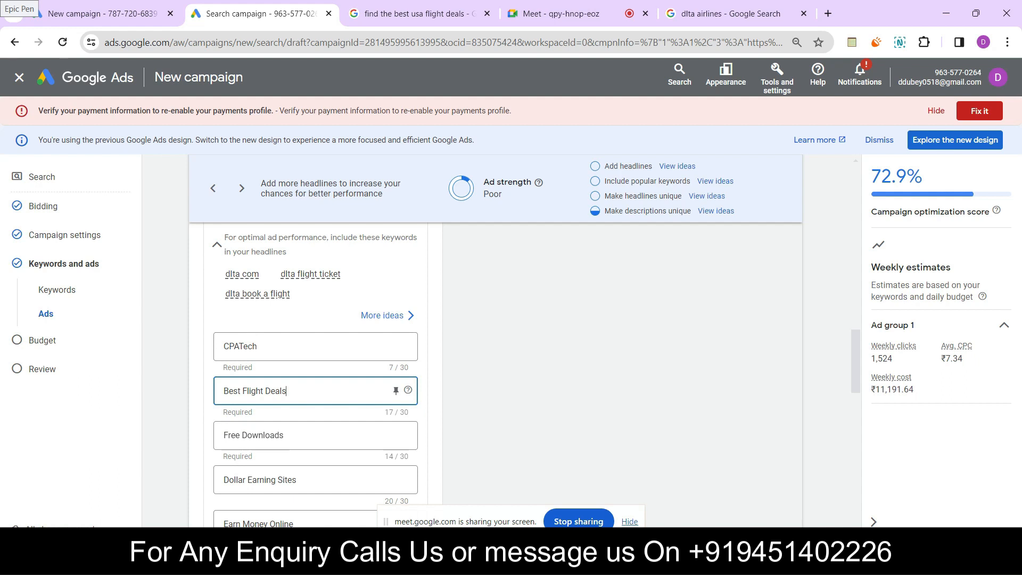
key("ctrl+a")
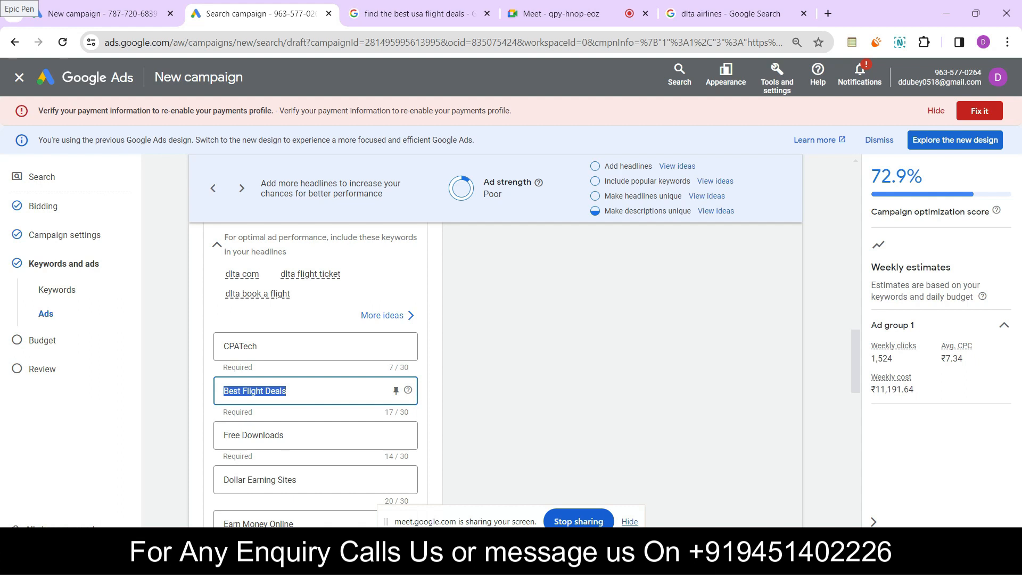
Replace the third headline "Free Downloads" with "Book our flight with 45% off"
left_click(301, 435)
key("ctrl+a")
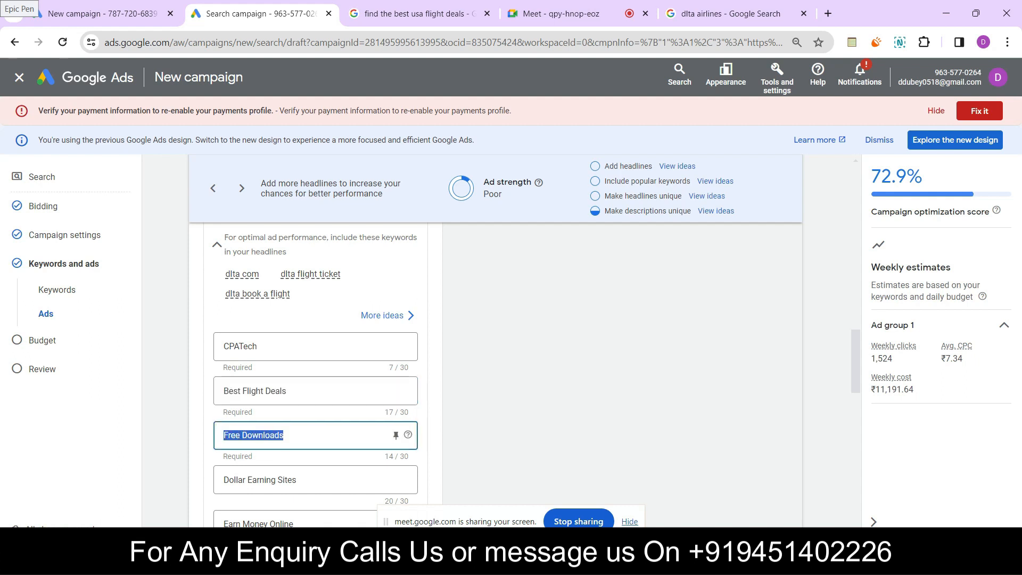
key("BackSpace")
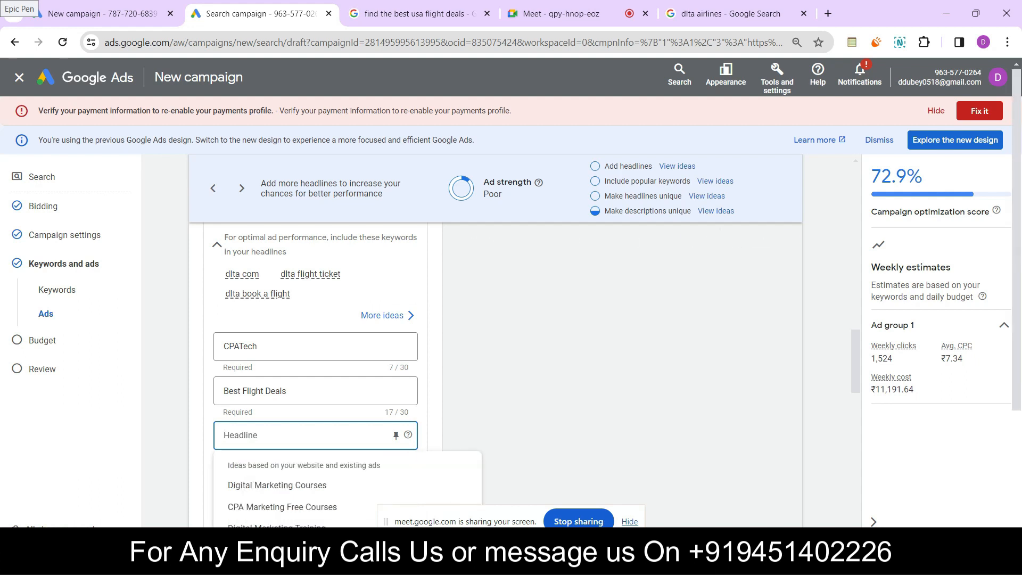
type("Boook")
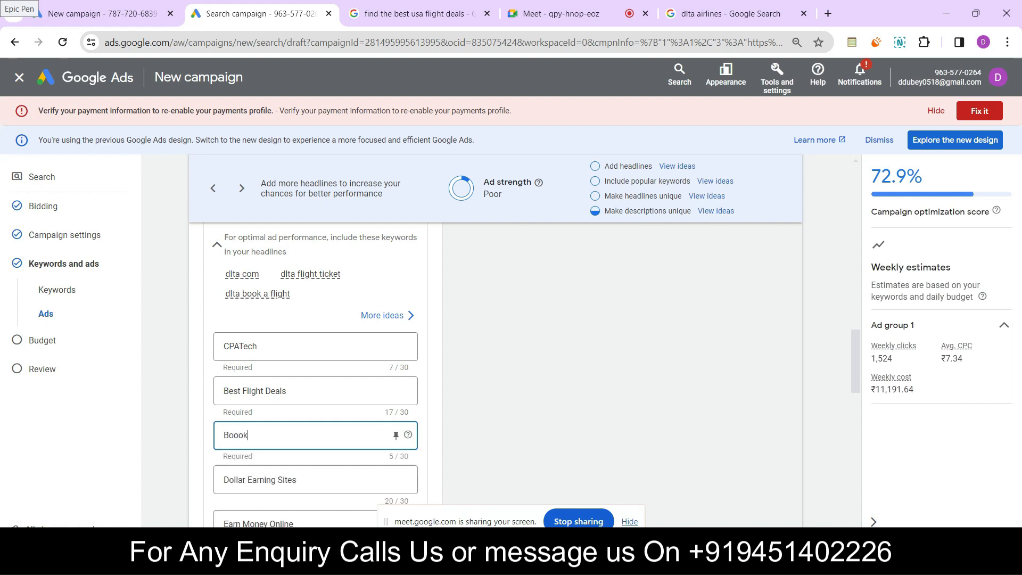
key("BackSpace")
key("BackSpace")
type("k our fight")
key("BackSpace")
key("BackSpace")
key("BackSpace")
key("BackSpace")
type("light with 45% off")
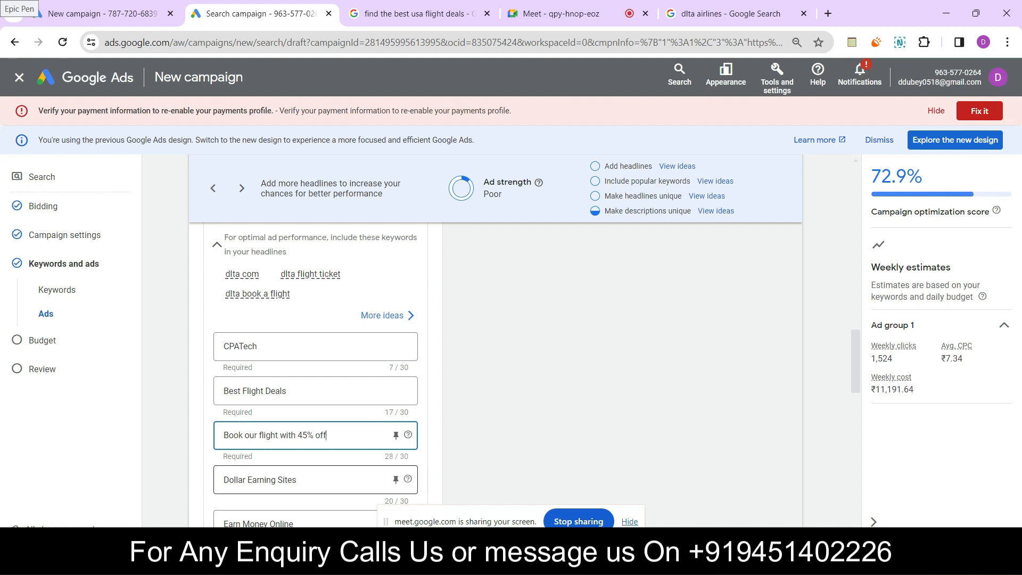
Replace the fourth headline "Dollar Earning Sites" with "Guranteed Price Match"
left_click_drag(299, 480, 222, 480)
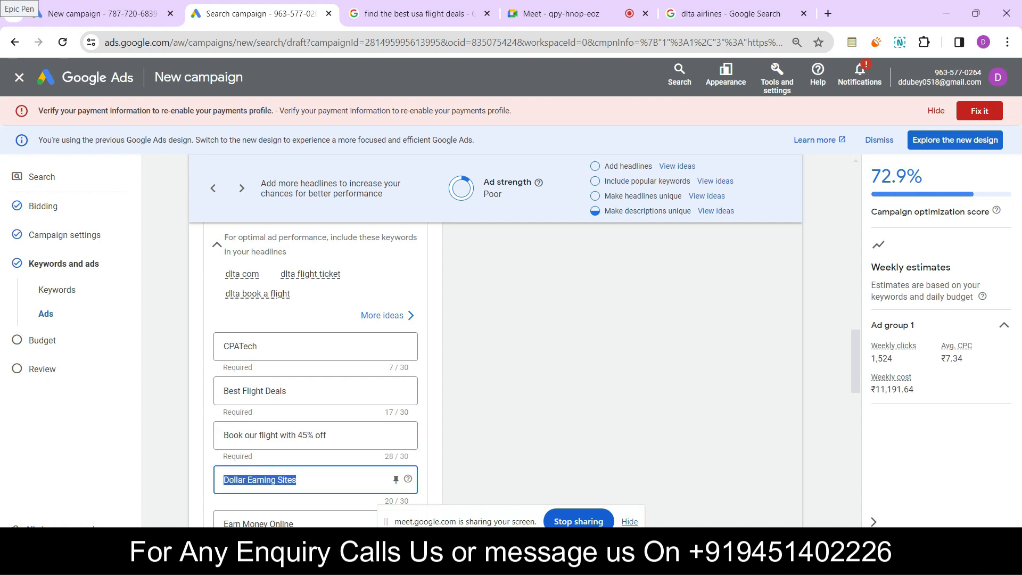
key("BackSpace")
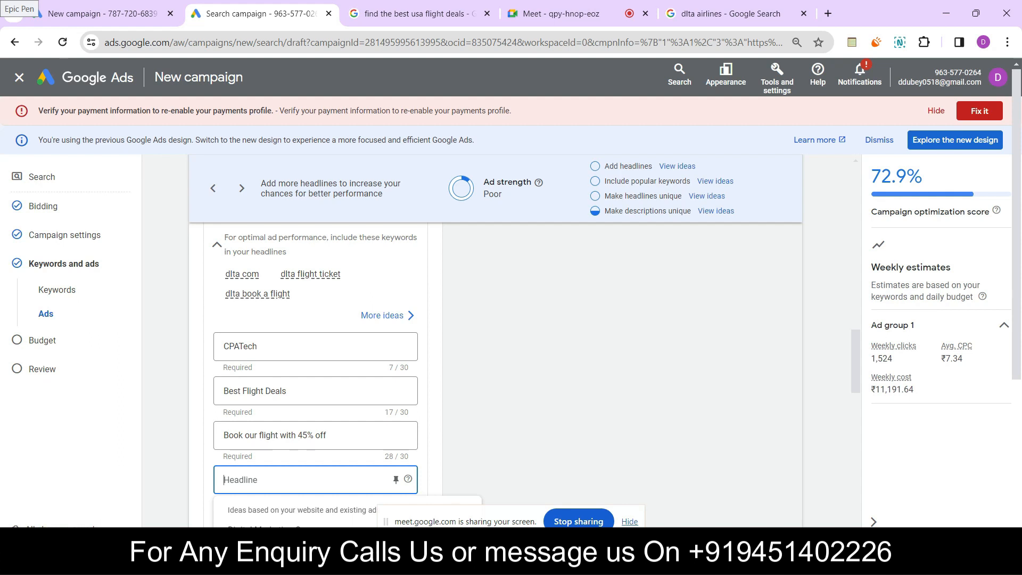
type("G")
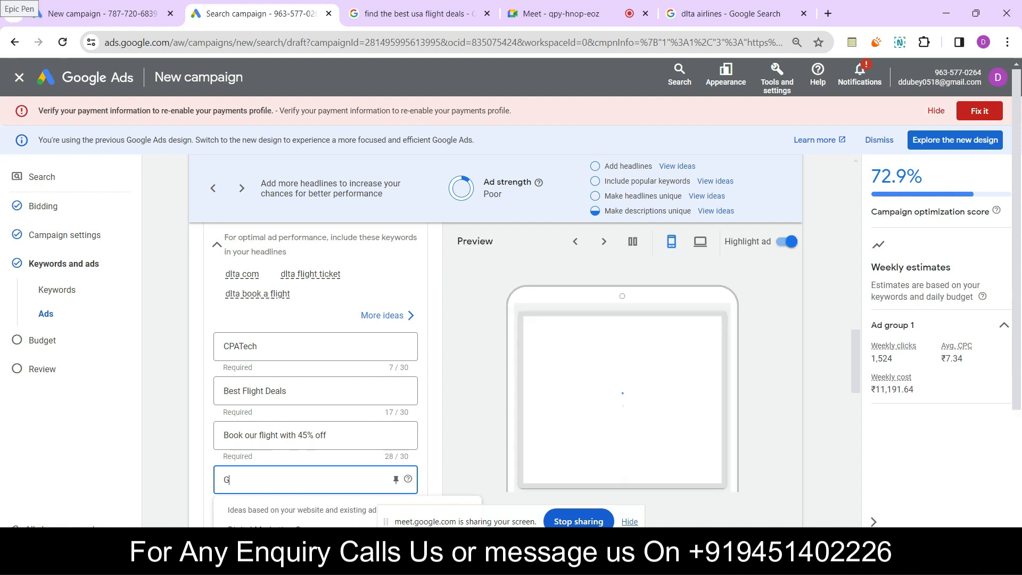
type("uranteed")
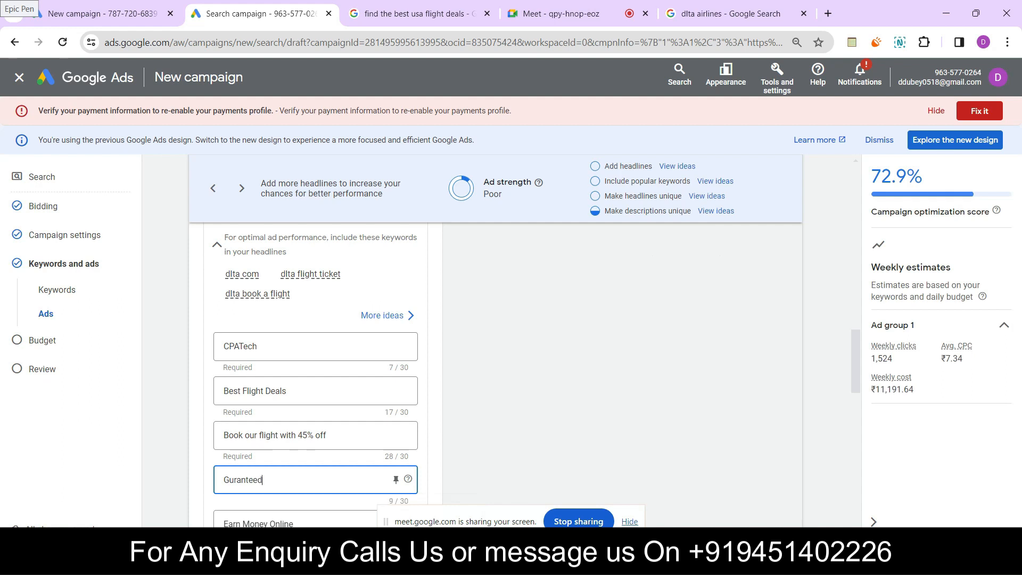
type(" Price Match")
left_click(532, 362)
Replace the fifth headline "Earn Money Online" with "Best Fare"
scroll(532, 362, "down", 3)
left_click_drag(295, 338, 222, 339)
key("BackSpace")
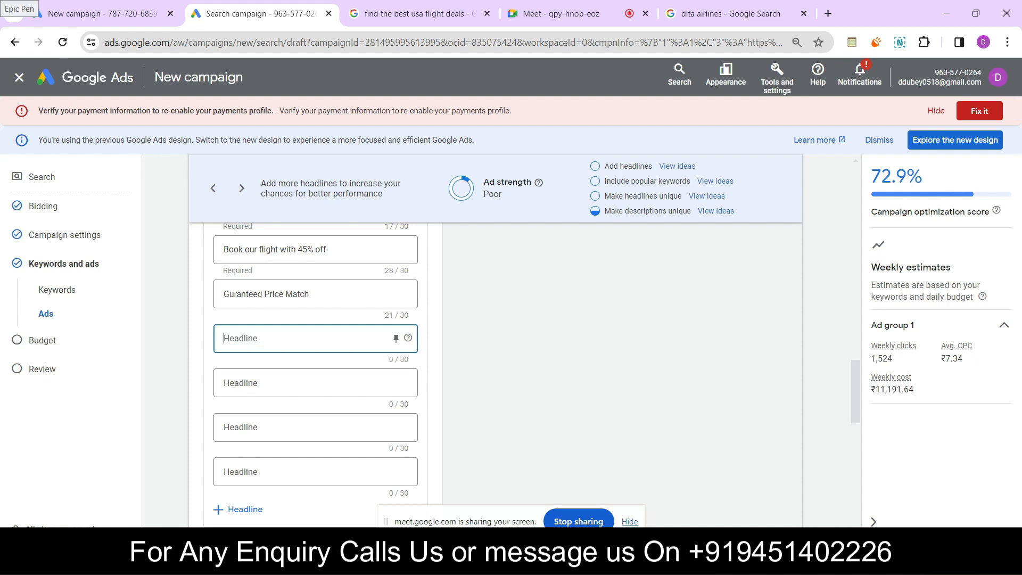
type("Bes")
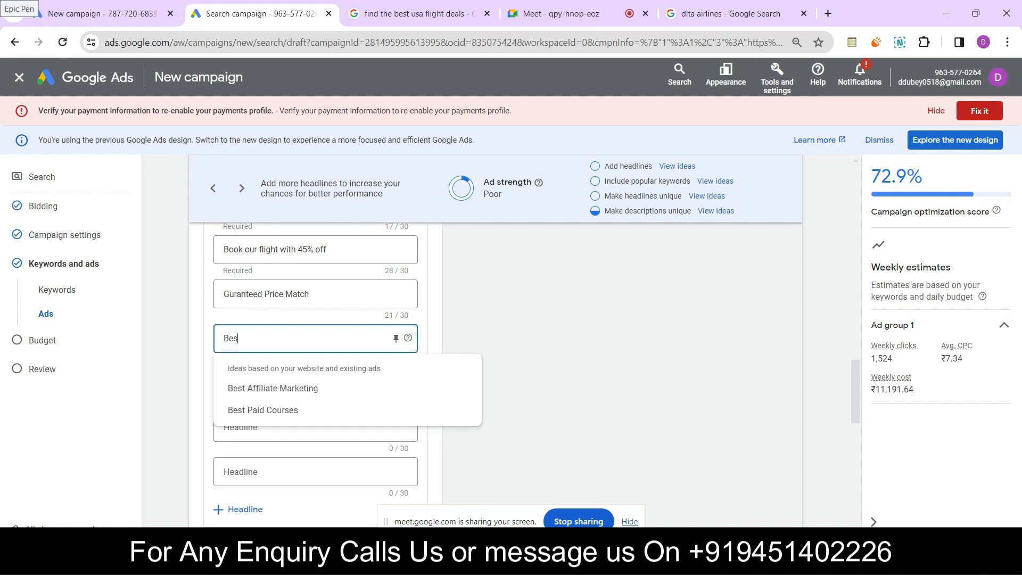
type("t Fare")
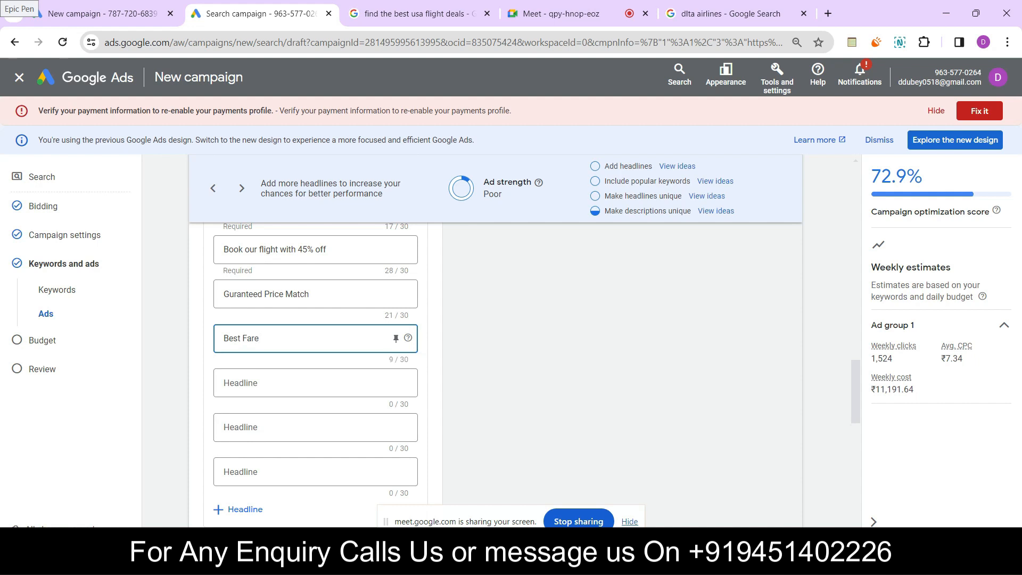
Clear the ad's first description and start a keyword insertion in its place
scroll(315, 373, "down", 4)
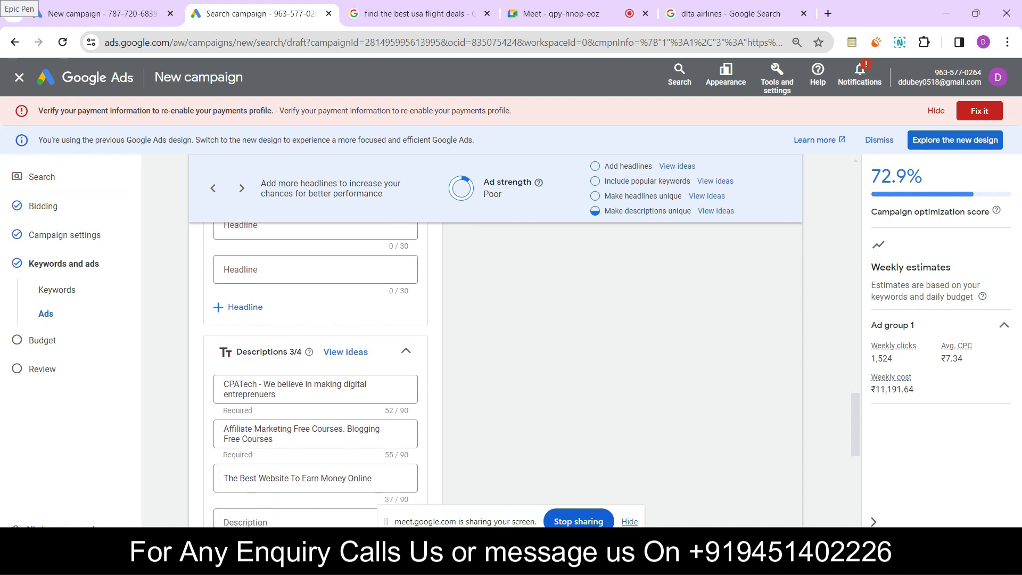
left_click_drag(277, 382, 254, 381)
key("ctrl+a")
key("BackSpace")
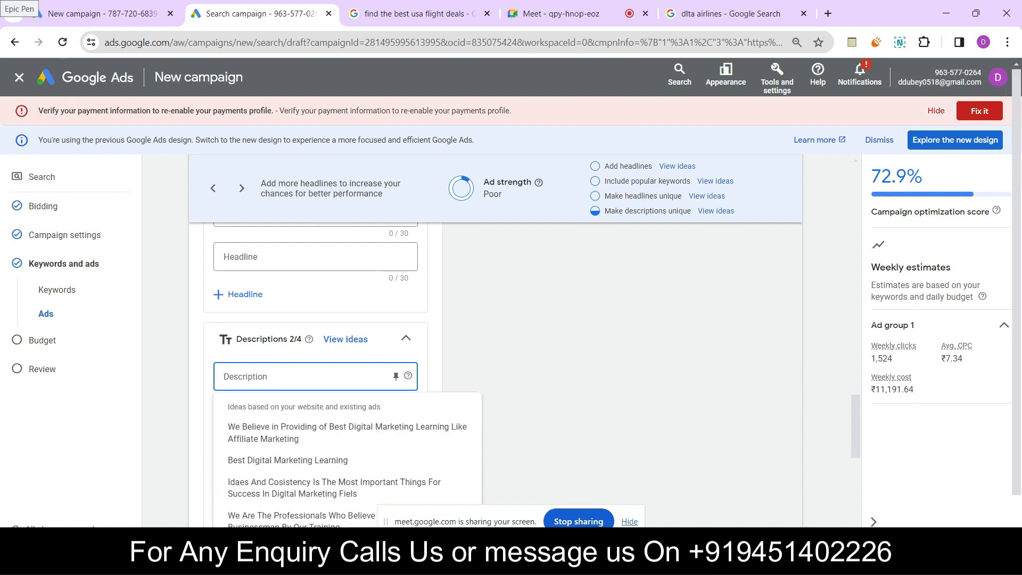
type("{")
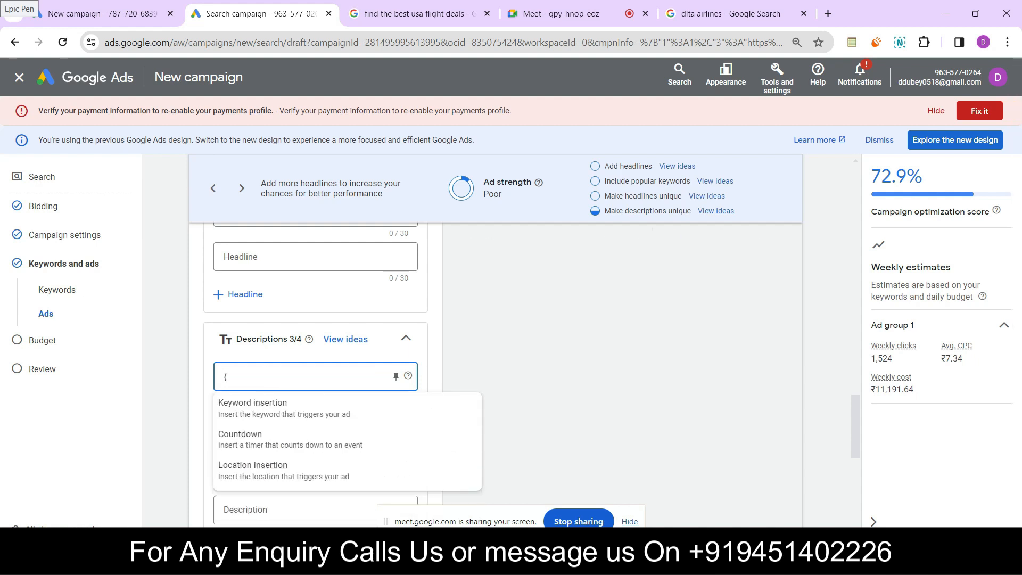
left_click(284, 408)
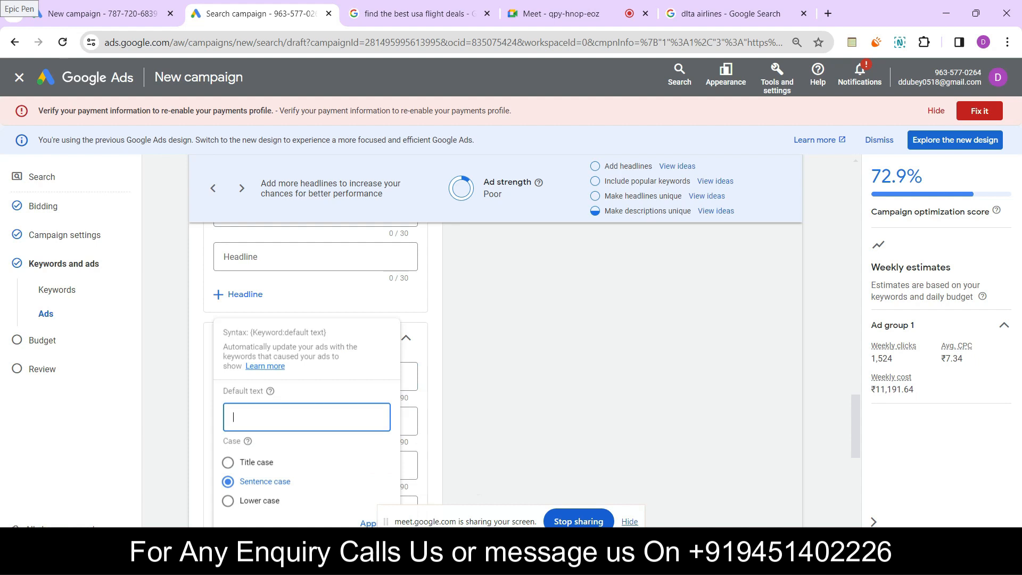
Try to give the first description's keyword insertion title case and the default text "Reservation"
left_click(229, 462)
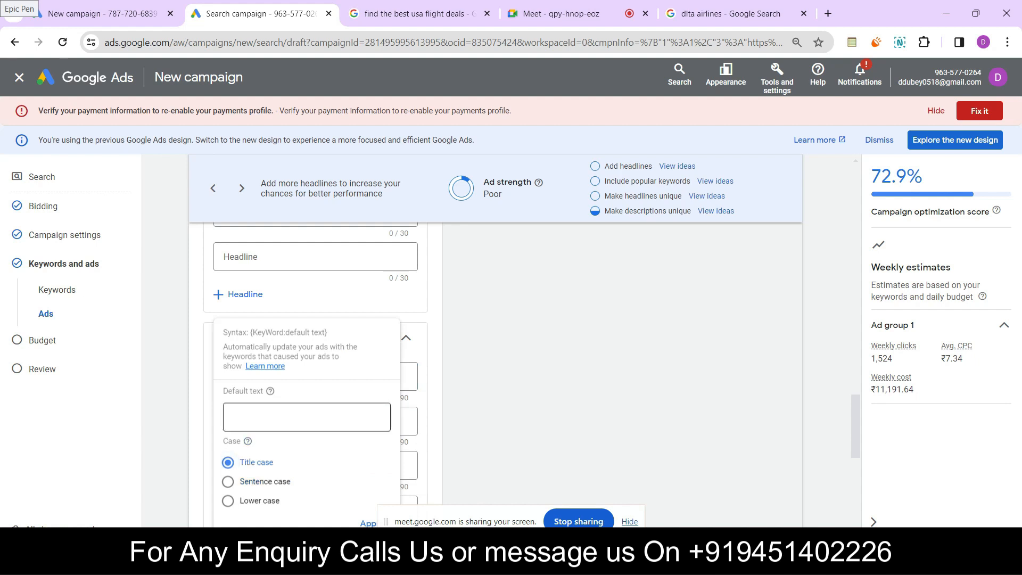
left_click(307, 417)
type("Re")
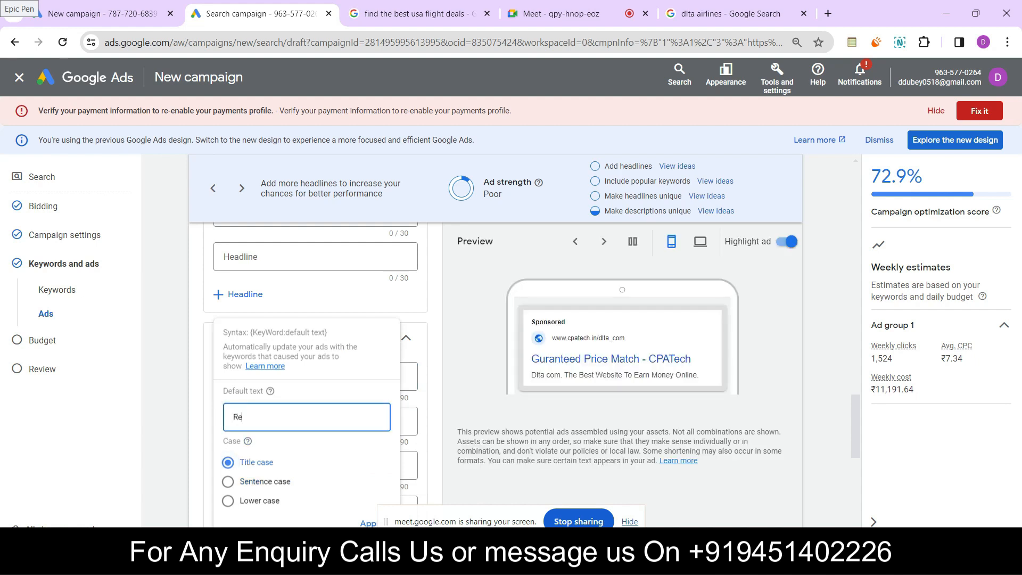
type("servation")
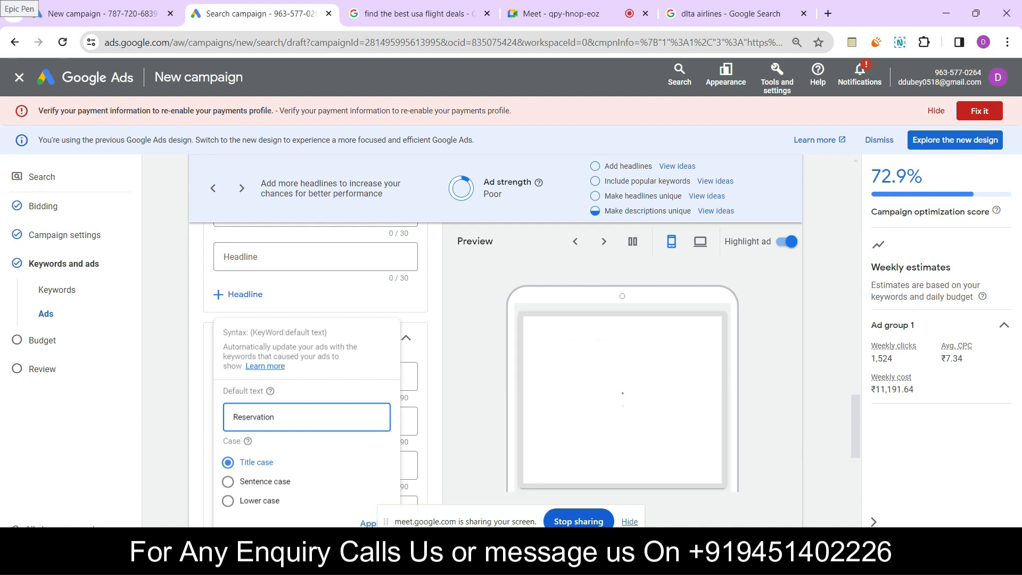
scroll(316, 372, "down", 1)
scroll(316, 376, "down", 1)
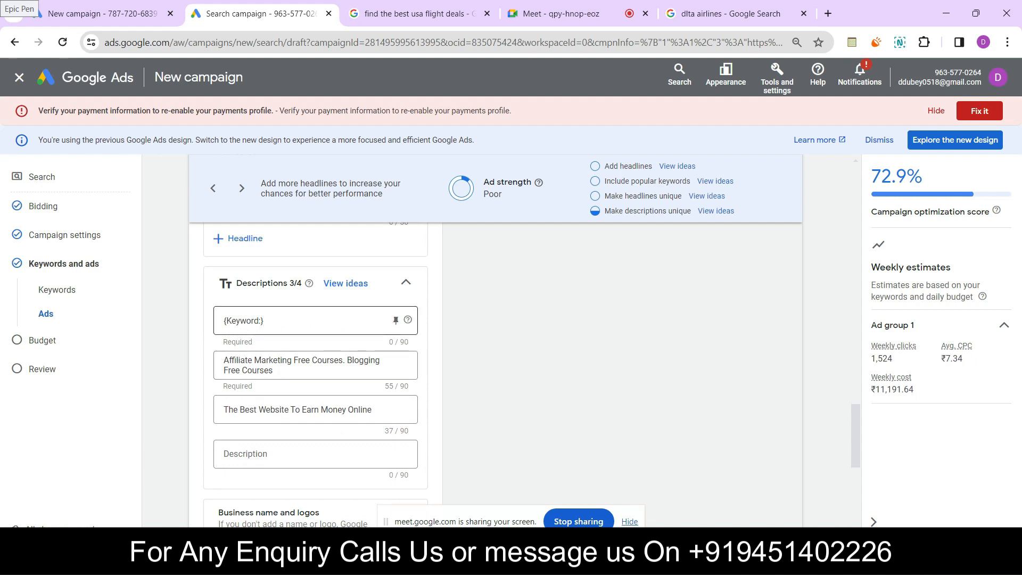
Reopen the first description's keyword insertion and apply title case with the default text "Reservation"
left_click(287, 321)
left_click(228, 462)
type("Reservation")
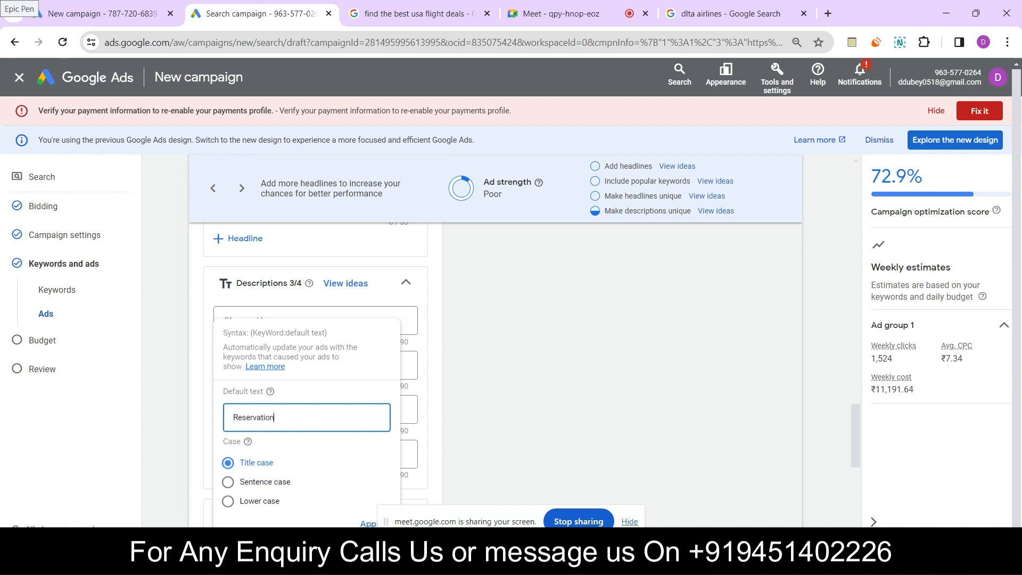
left_click(367, 523)
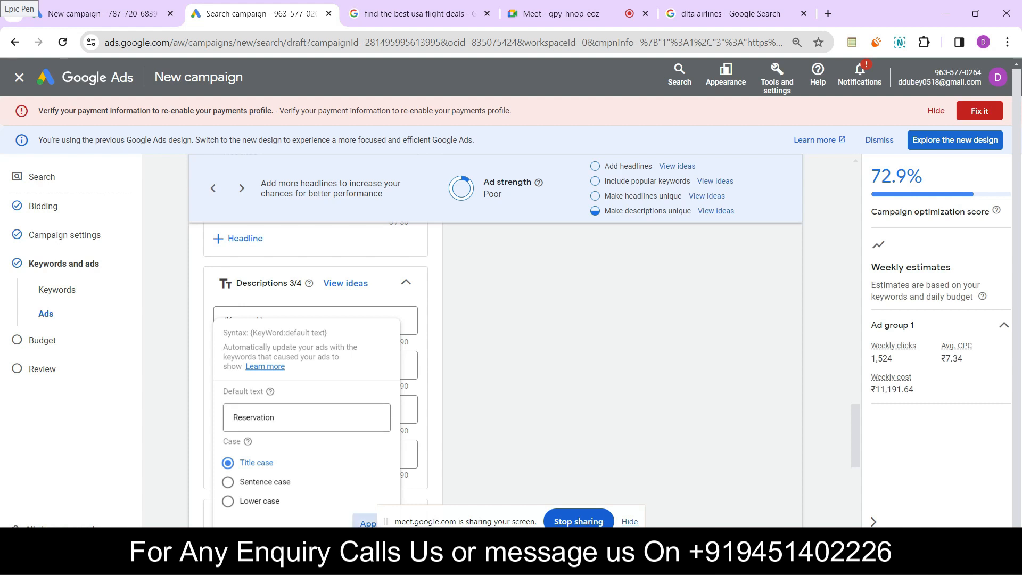
left_click(559, 346)
Replace the second description with "Our Flight with 45% off Cancellation and Modification can be applied"
scroll(495, 373, "down", 1)
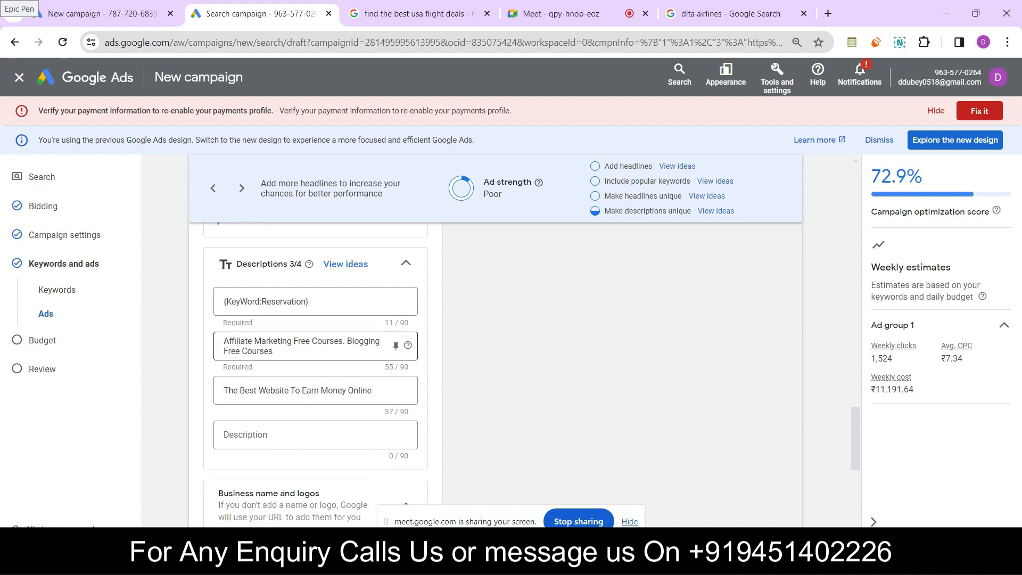
left_click_drag(277, 351, 221, 341)
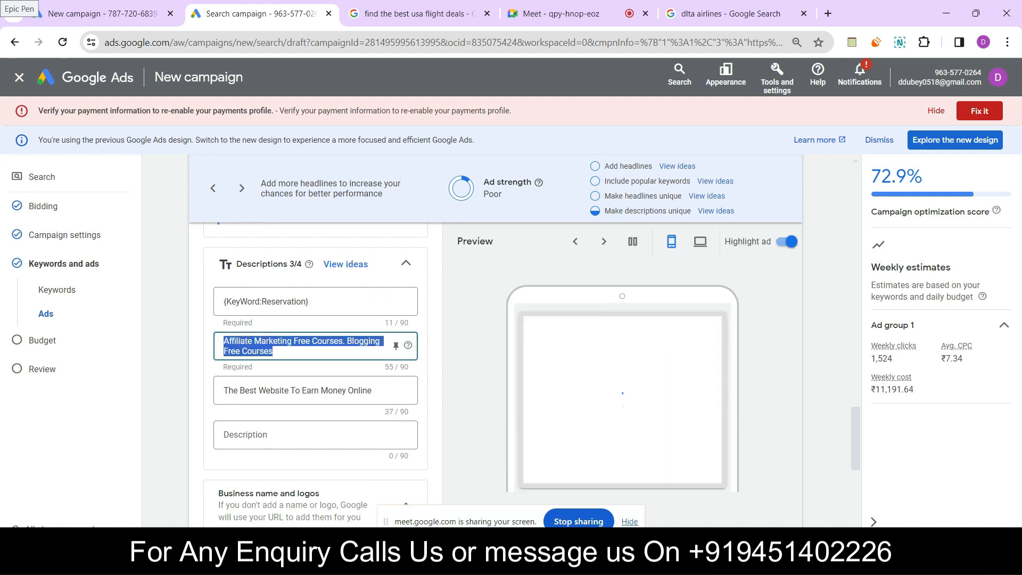
key("BackSpace")
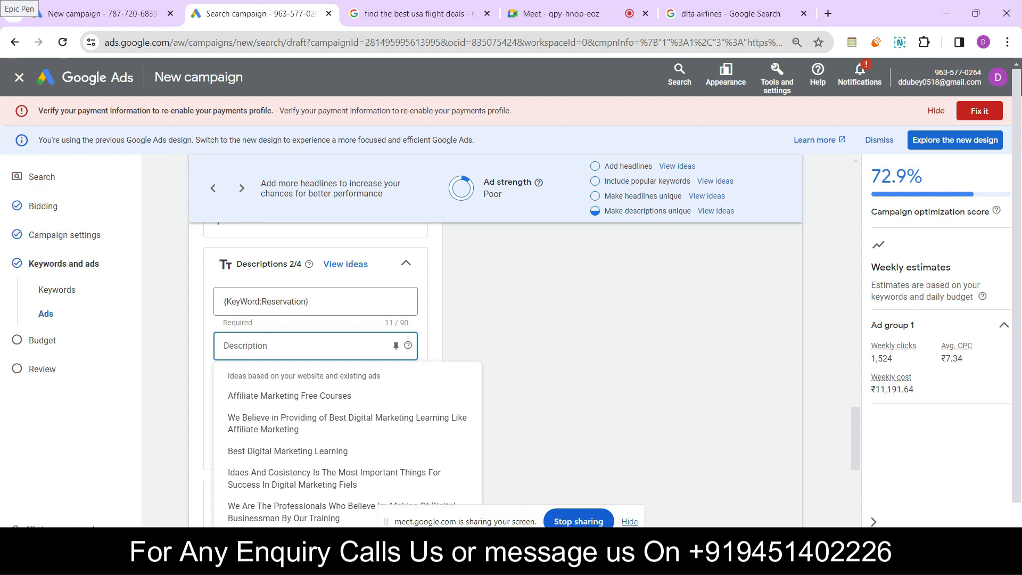
type("Our F")
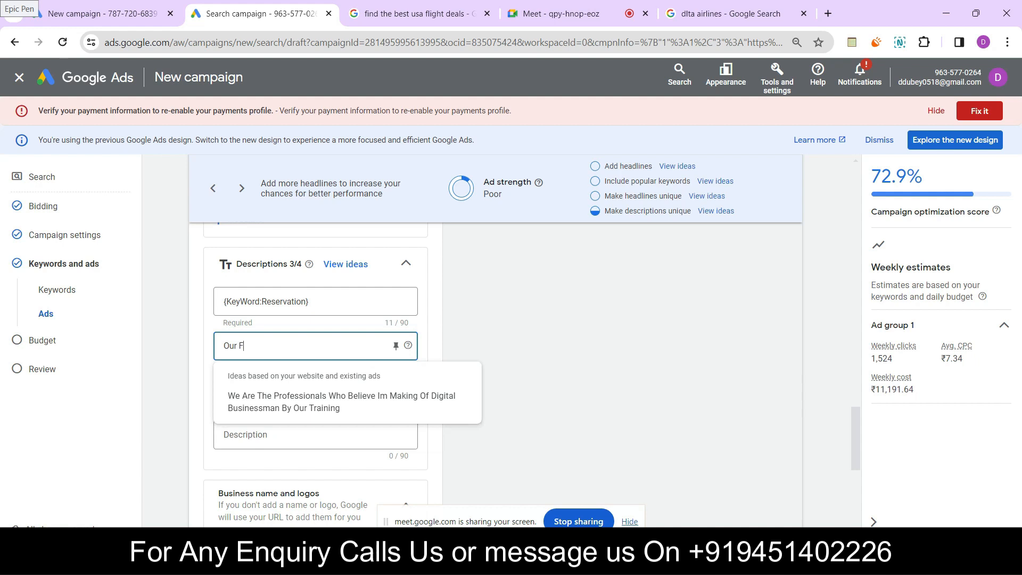
type("light with 45% off")
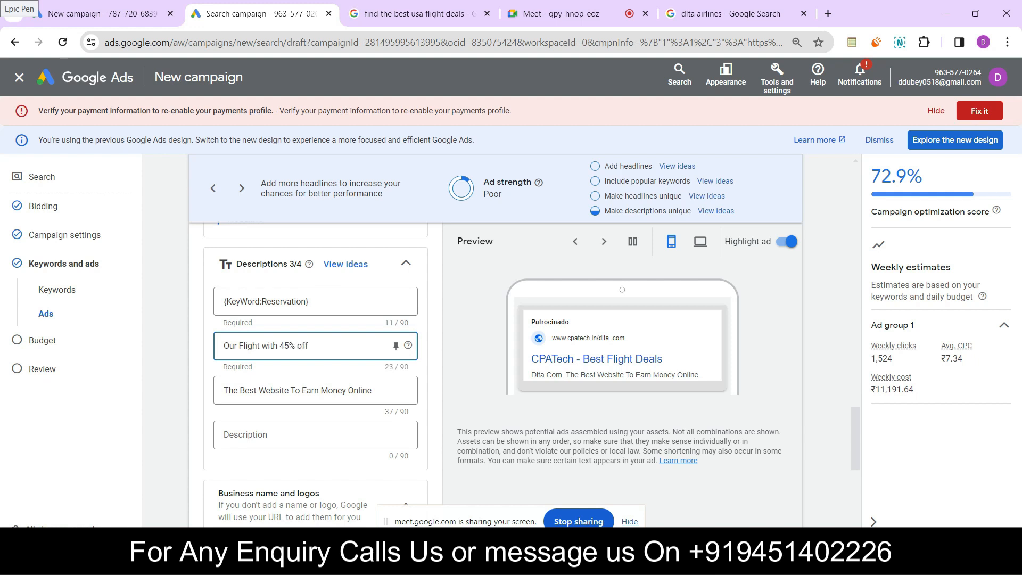
type(" Cnacellation")
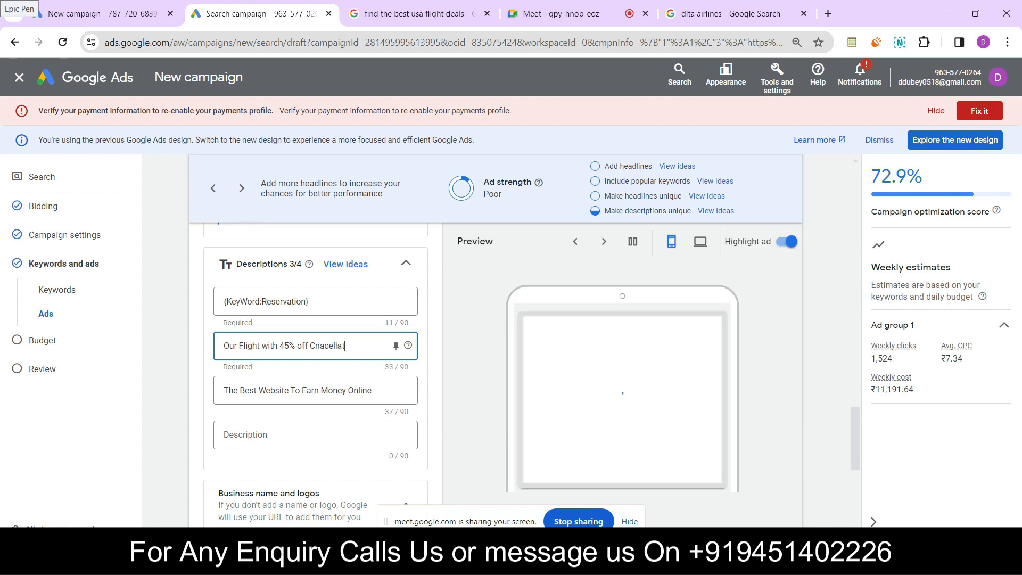
key("BackSpace")
key("BackSpace")
key("BackSpace")
key("BackSpace")
key("BackSpace")
key("BackSpace")
key("BackSpace")
key("BackSpace")
key("BackSpace")
key("BackSpace")
key("BackSpace")
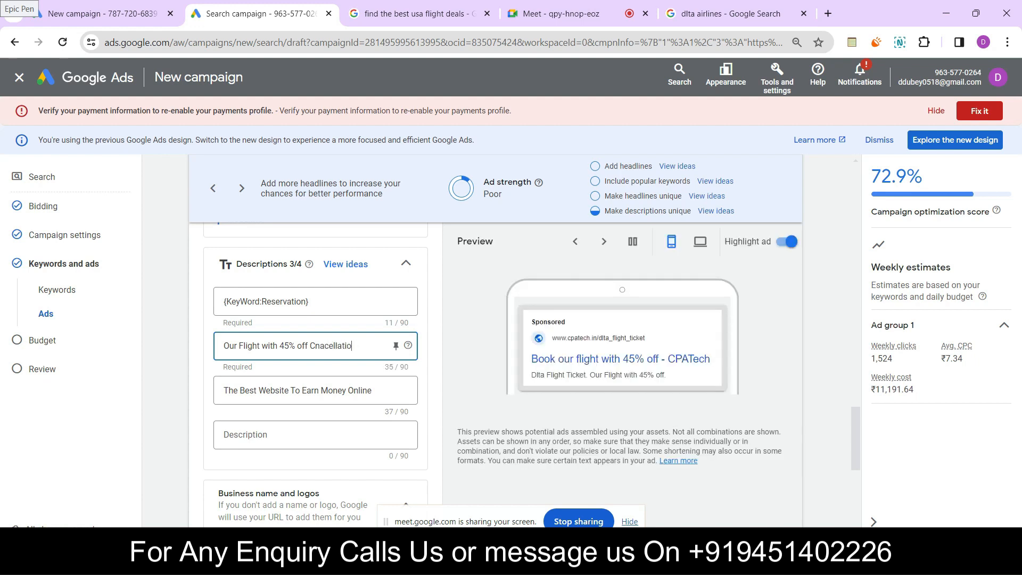
type("ancellation and M")
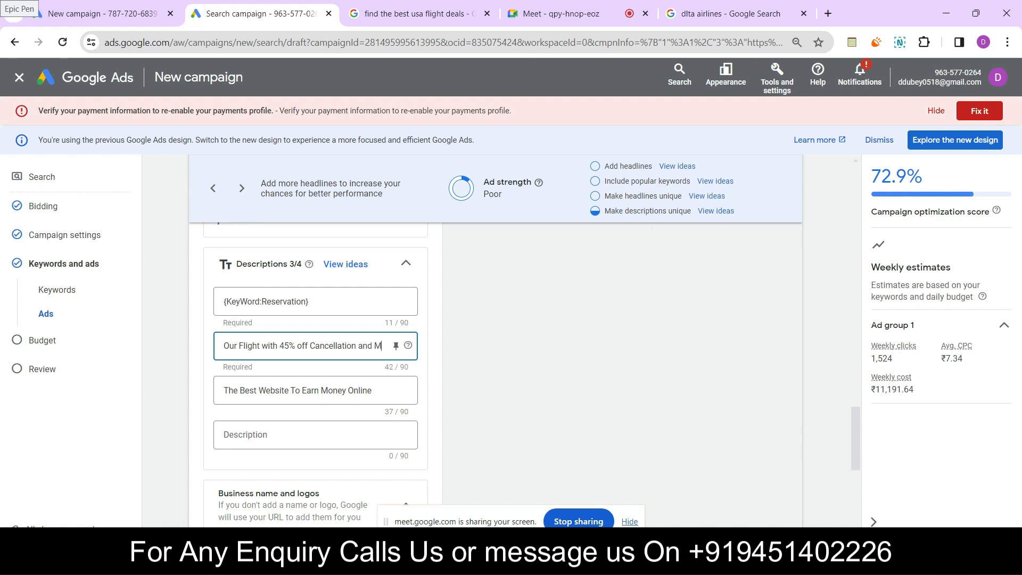
type("odification can be a")
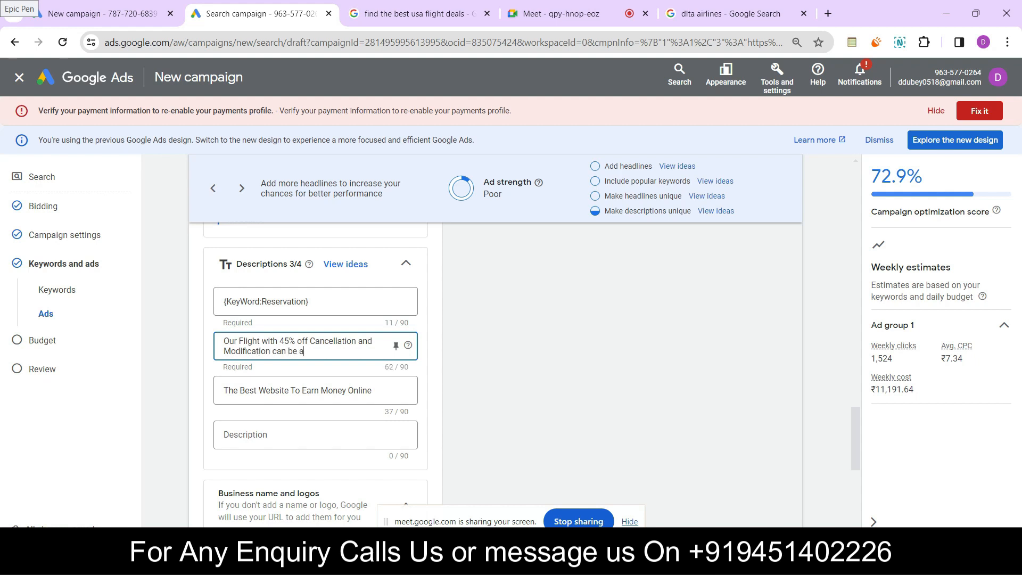
type("pplied")
Replace the third description with "Most competative price in market with great offers"
left_click(376, 391)
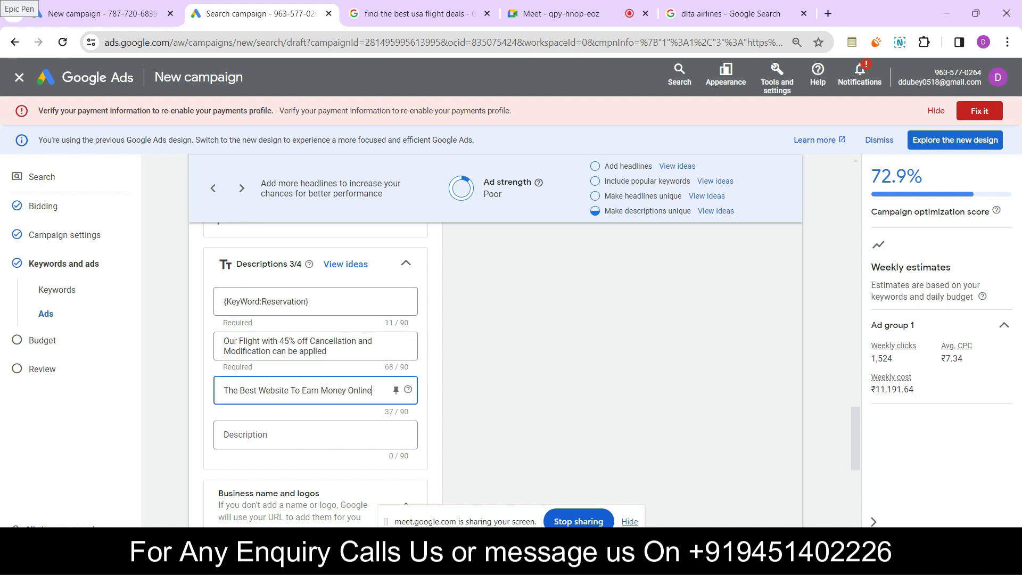
key("ctrl+a")
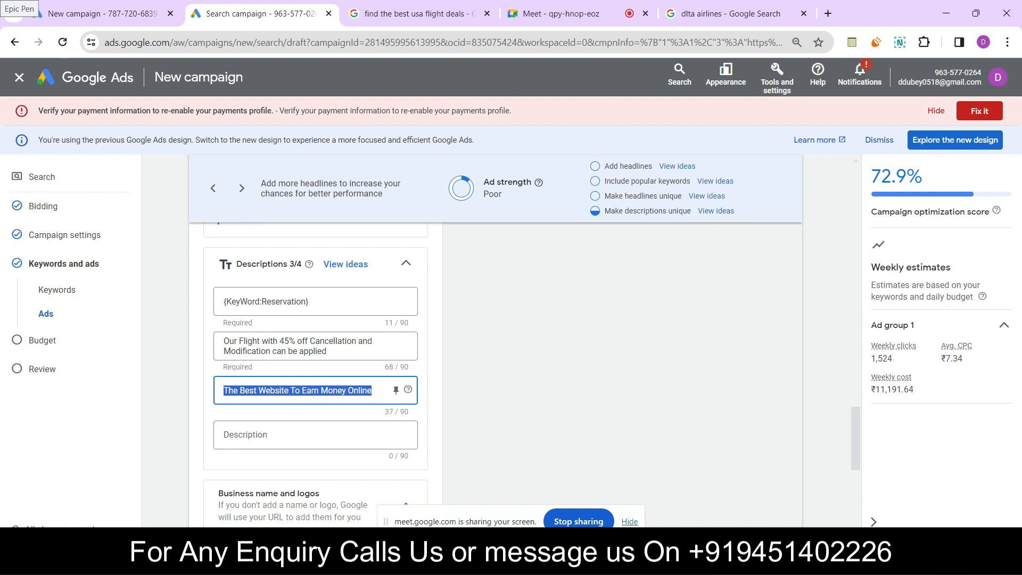
type("Most")
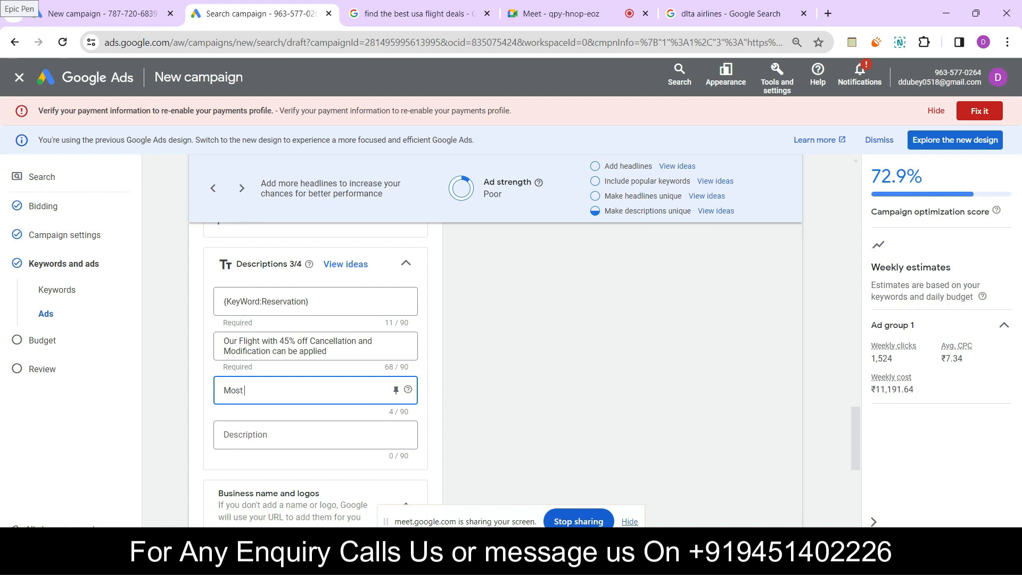
type(" competative price in market")
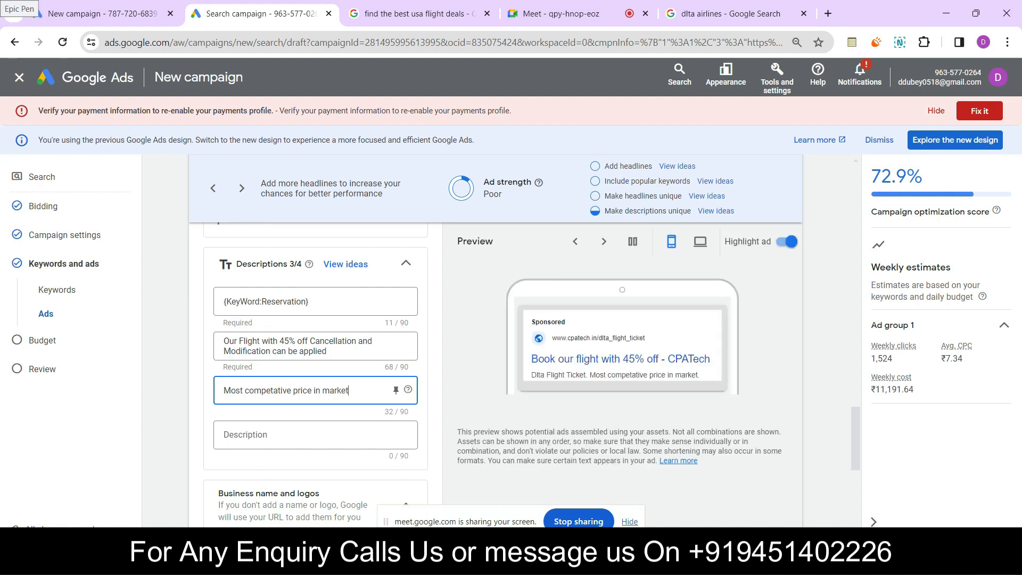
type("wi")
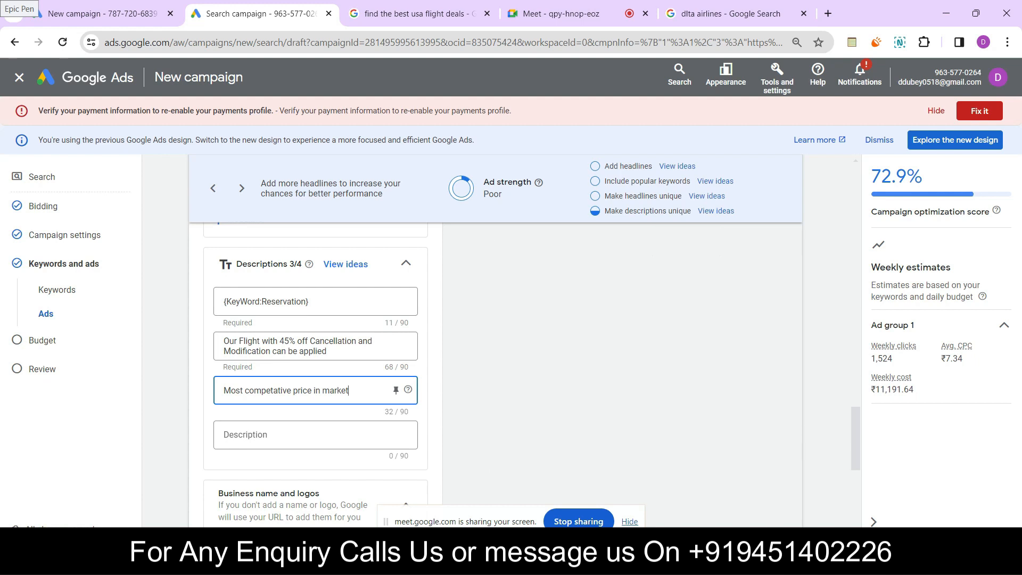
type("th  great offers")
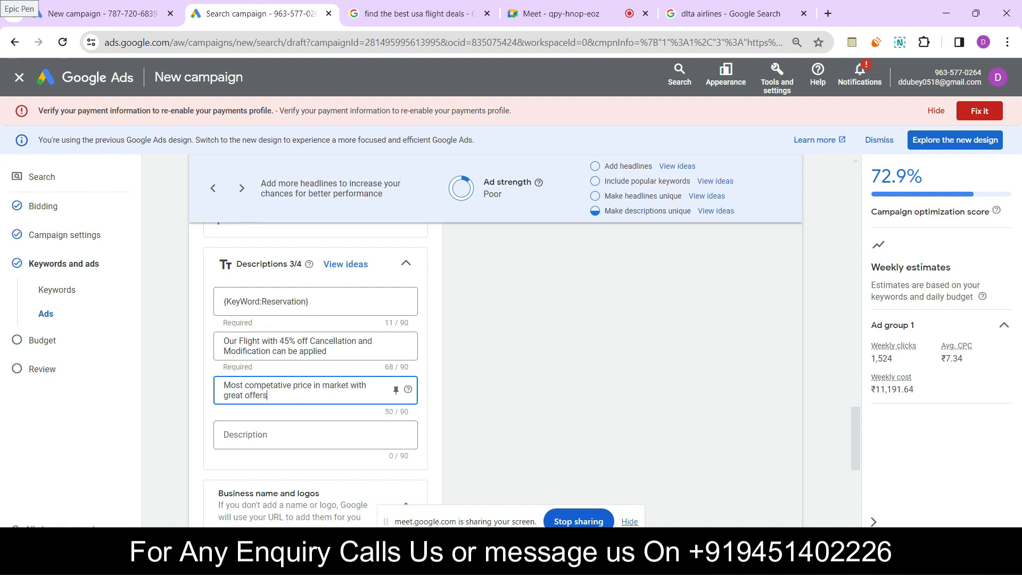
Open the form for adding a new call asset to the campaign
scroll(315, 373, "down", 3)
scroll(315, 373, "down", 4)
scroll(315, 372, "up", 5)
scroll(315, 372, "up", 3)
scroll(315, 372, "up", 4)
scroll(315, 372, "up", 5)
scroll(315, 340, "up", 3)
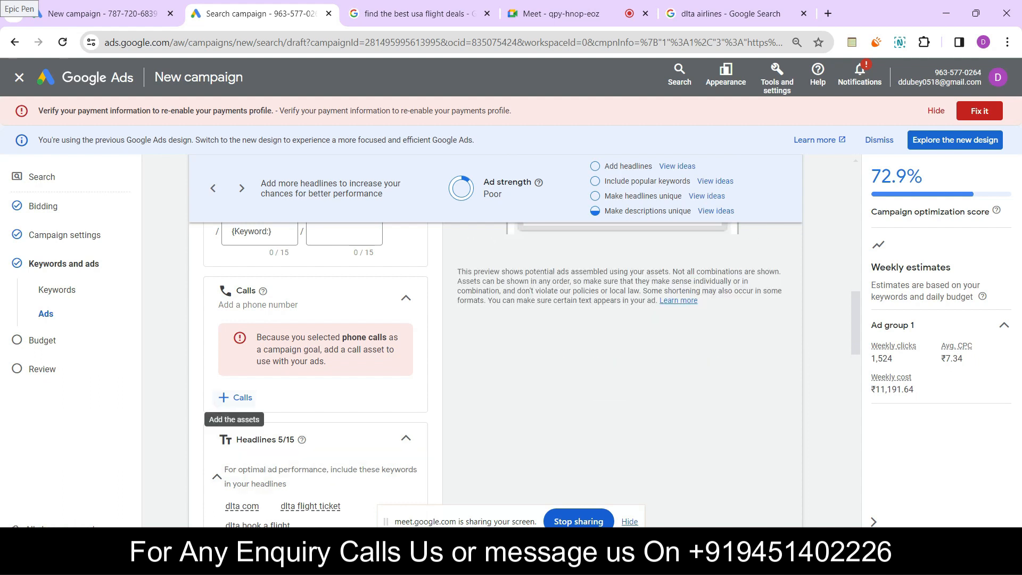
left_click(234, 397)
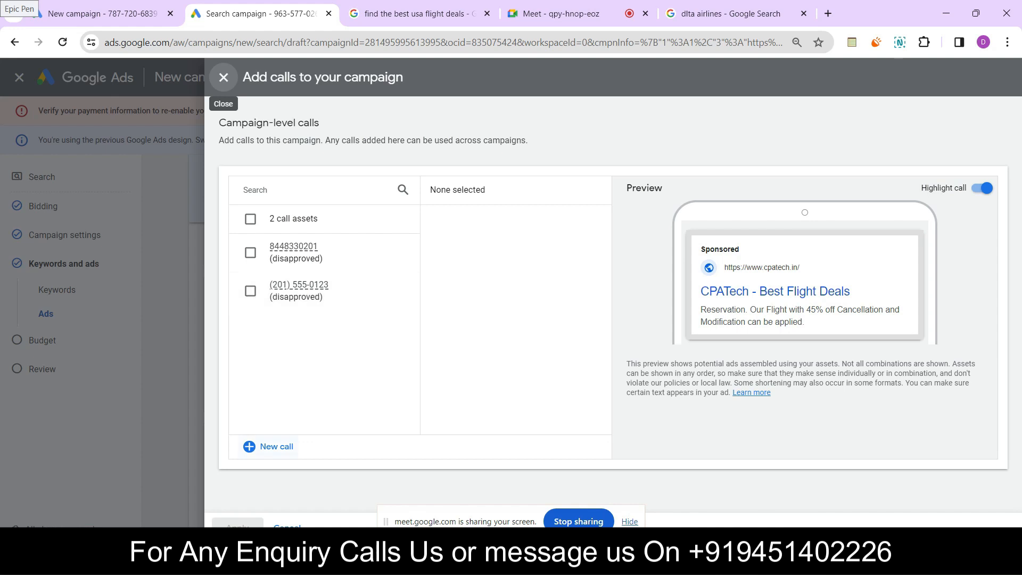
left_click(269, 446)
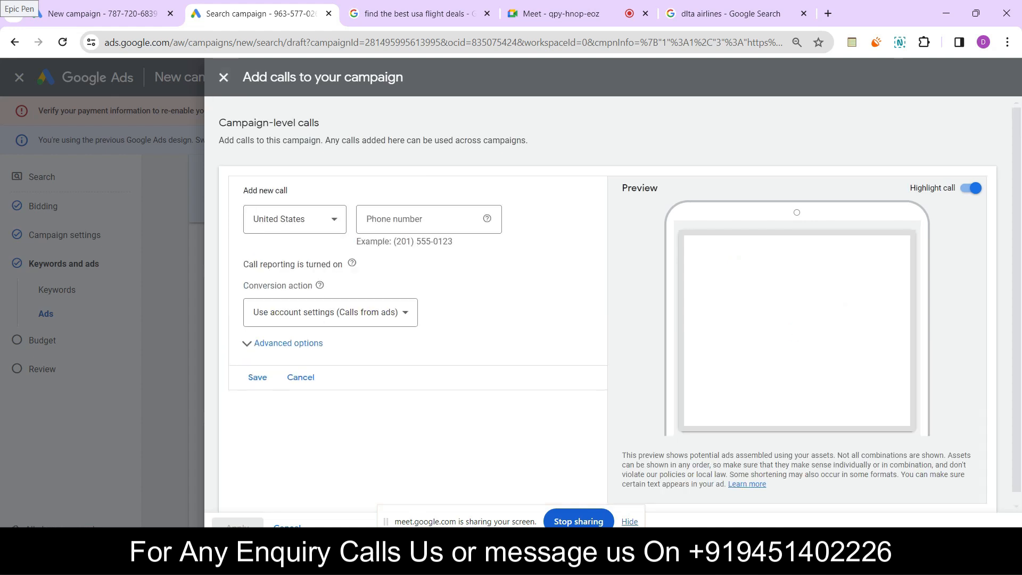
Fill in the new call's phone number by copying the example number and appending an extra 4
left_click(420, 219)
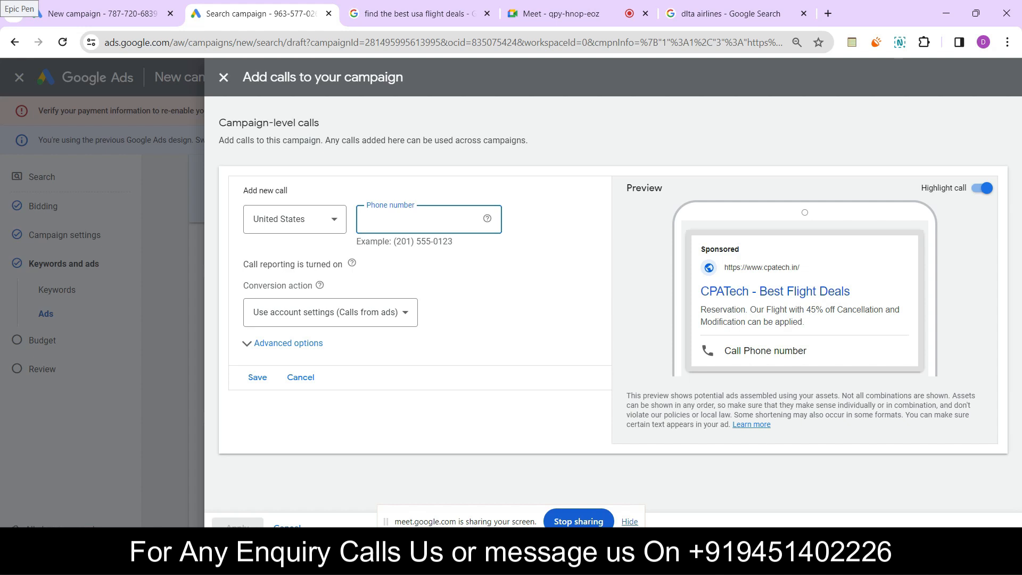
left_click_drag(394, 242, 453, 241)
key("ctrl+c")
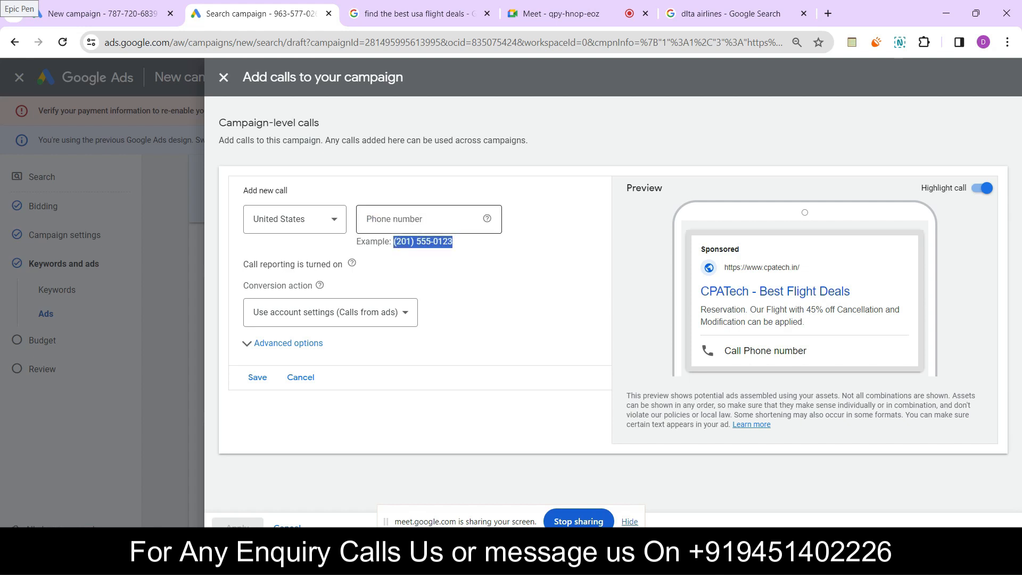
left_click(420, 219)
key("ctrl+v")
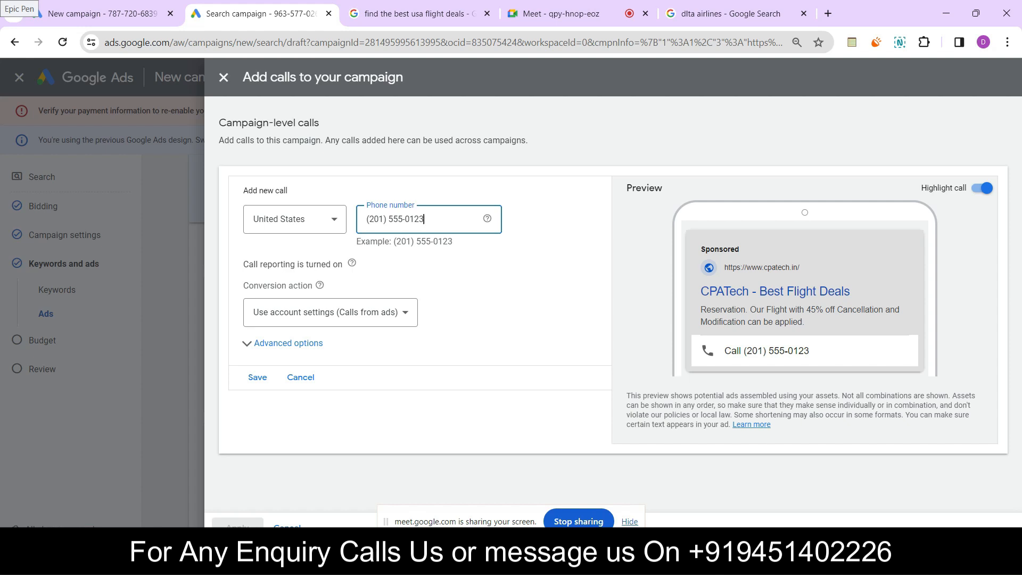
type("4")
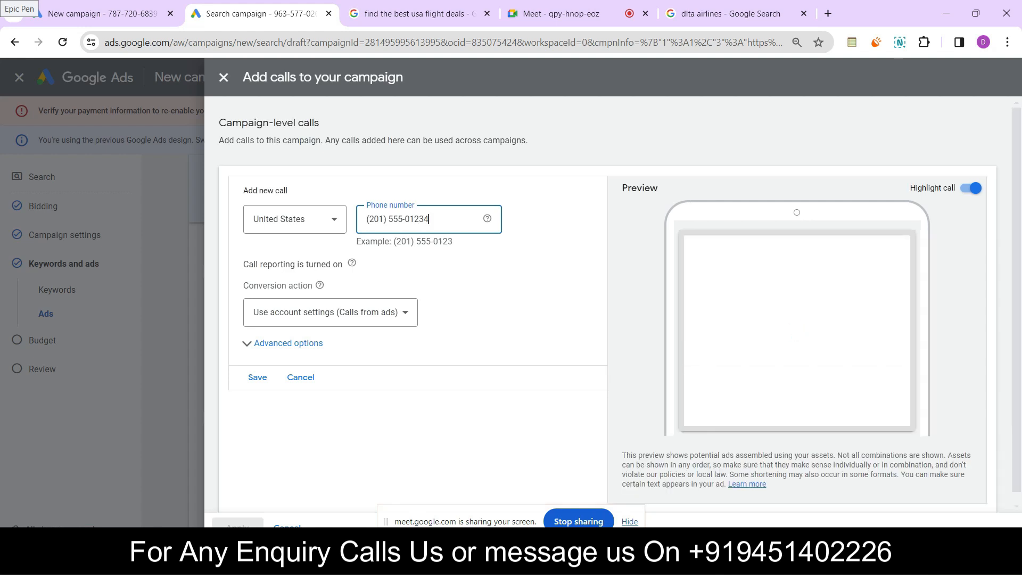
Choose "32" as the new call's conversion action and try to save the call asset
left_click(330, 313)
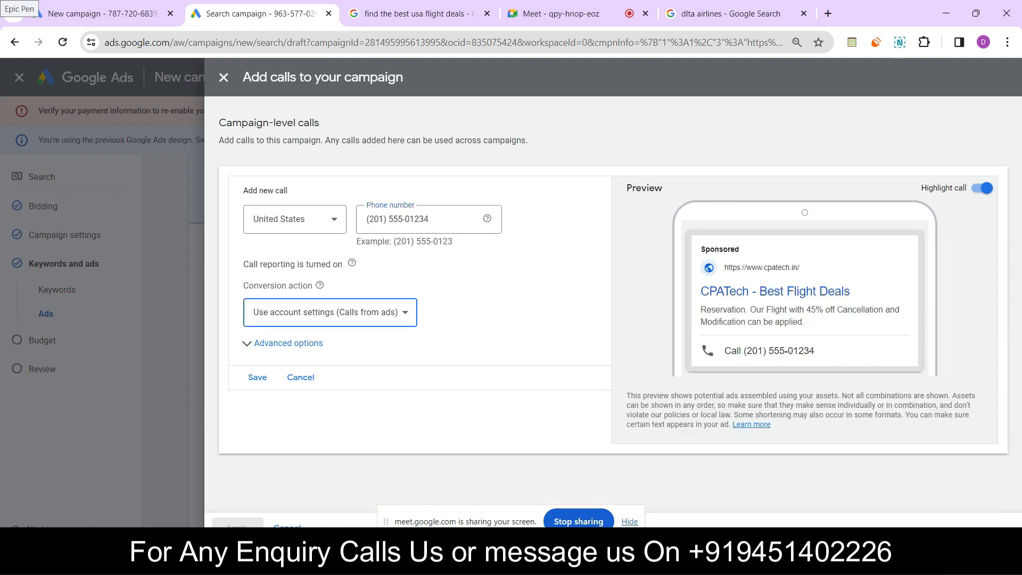
left_click(325, 380)
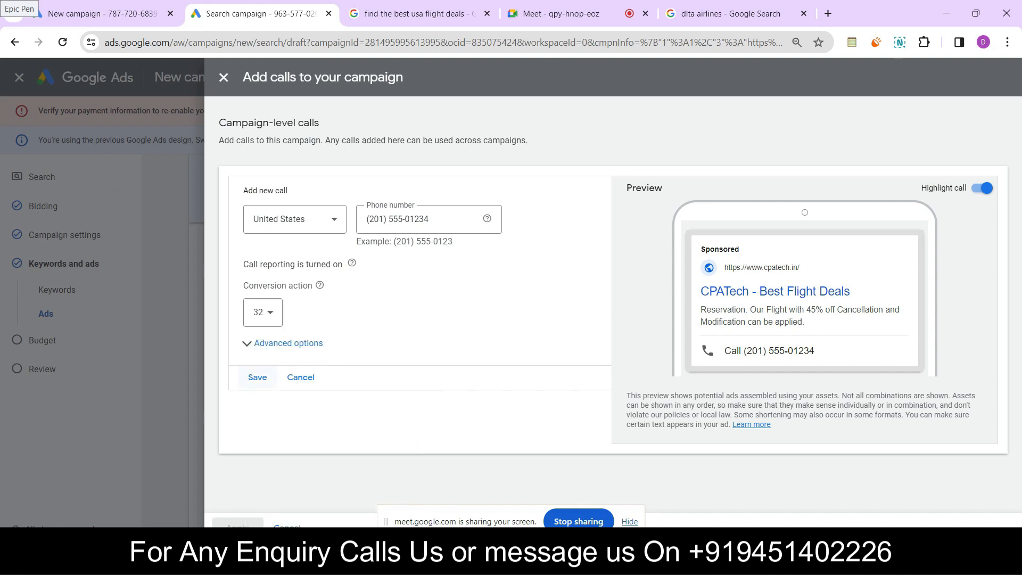
left_click(257, 377)
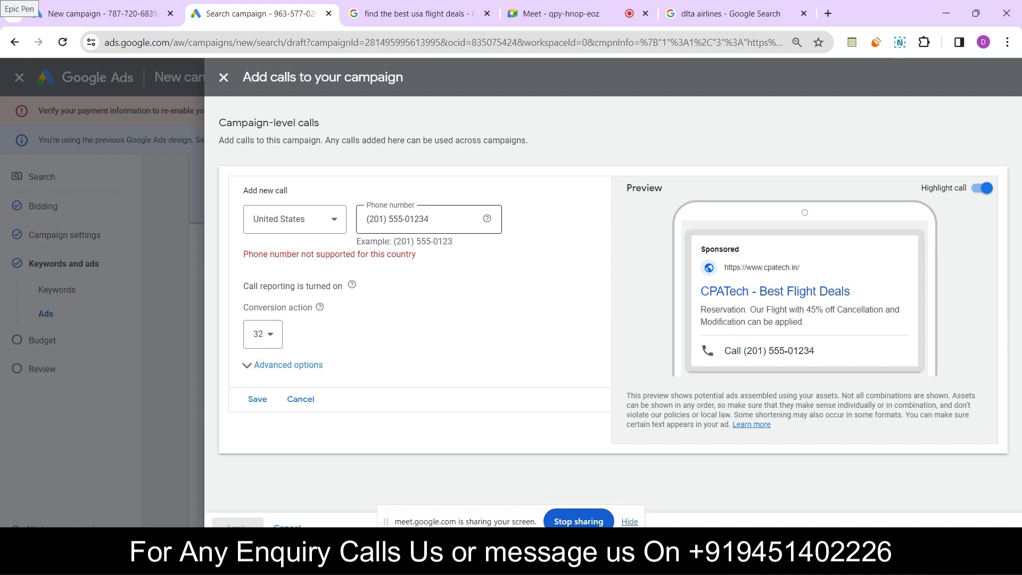
Replace the last two digits of the new call's phone number with 4, save it and apply the call asset to the campaign
left_click(430, 219)
key("BackSpace")
key("BackSpace")
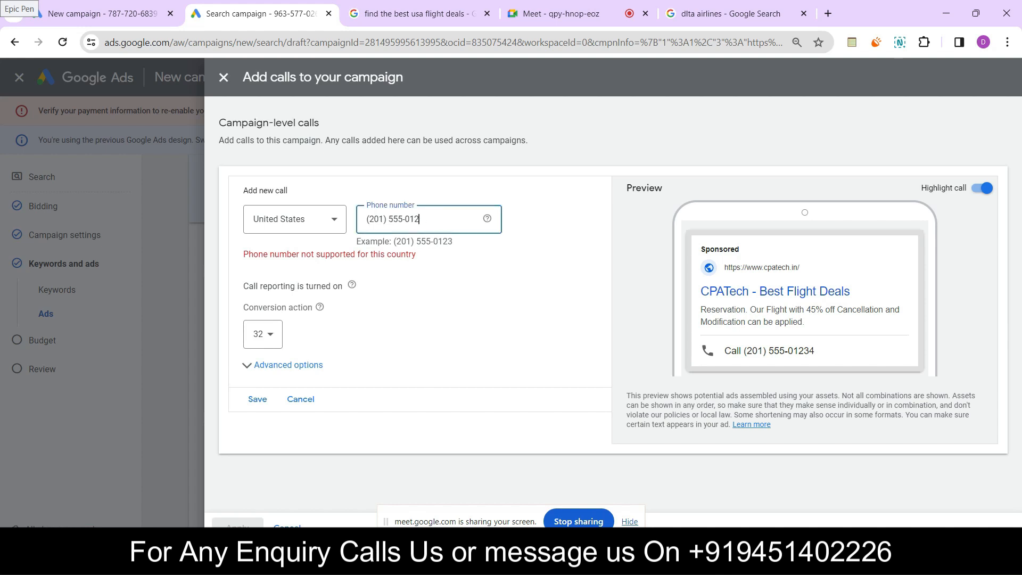
type("4")
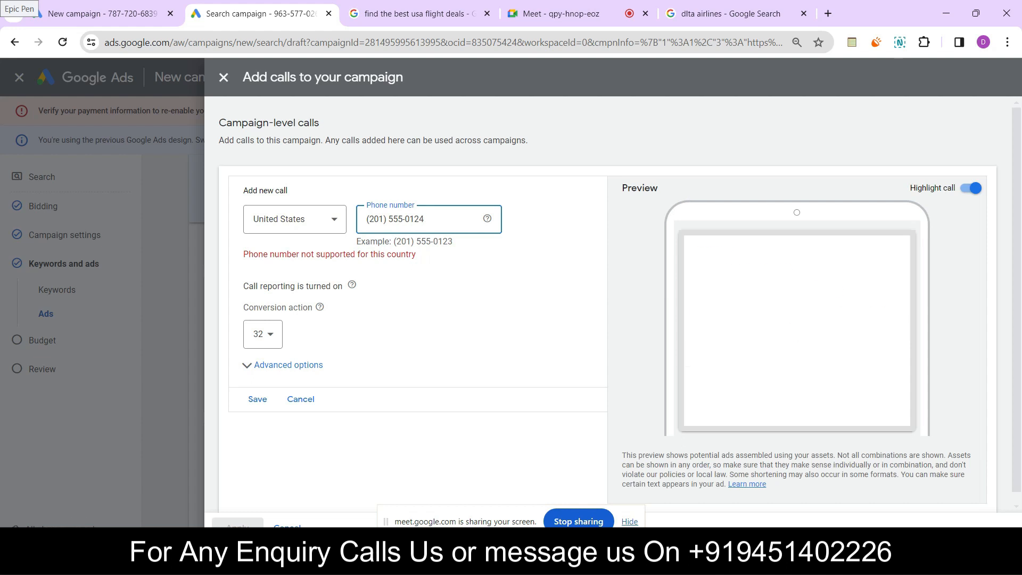
key("Return")
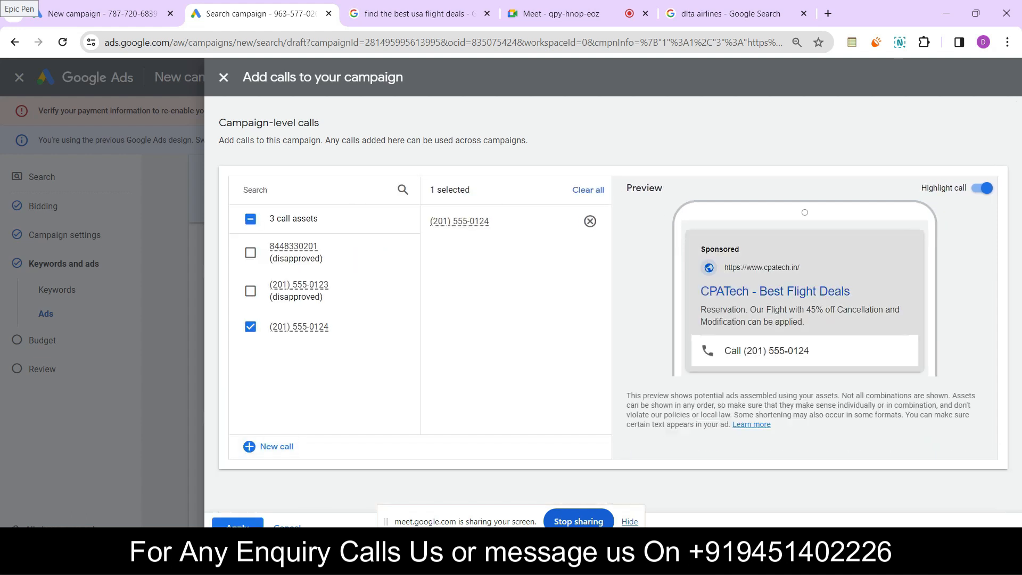
left_click(238, 524)
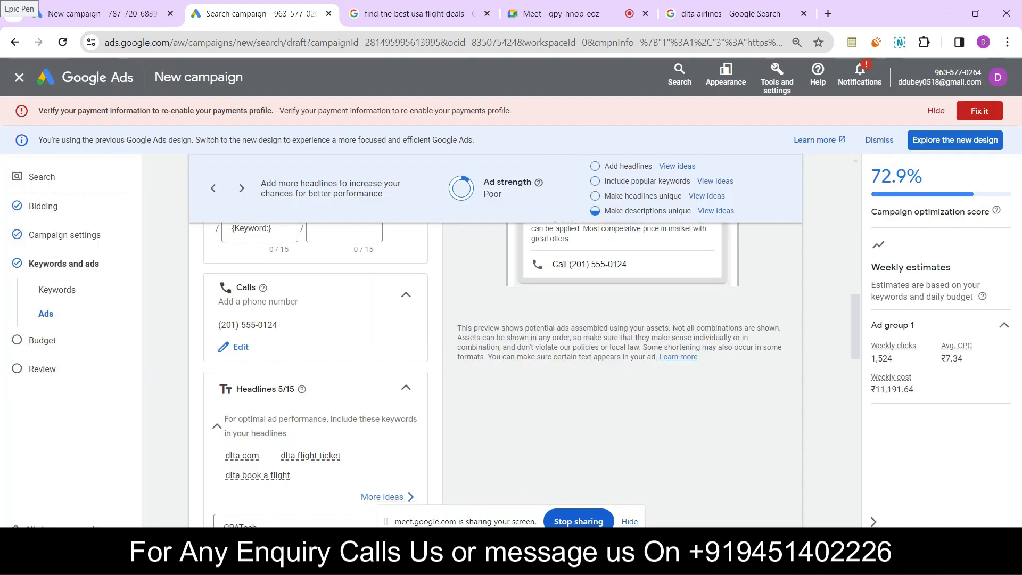
Complete the ad and choose ₹1,917.85 as the campaign's average daily budget
scroll(315, 373, "down", 10)
scroll(316, 373, "down", 8)
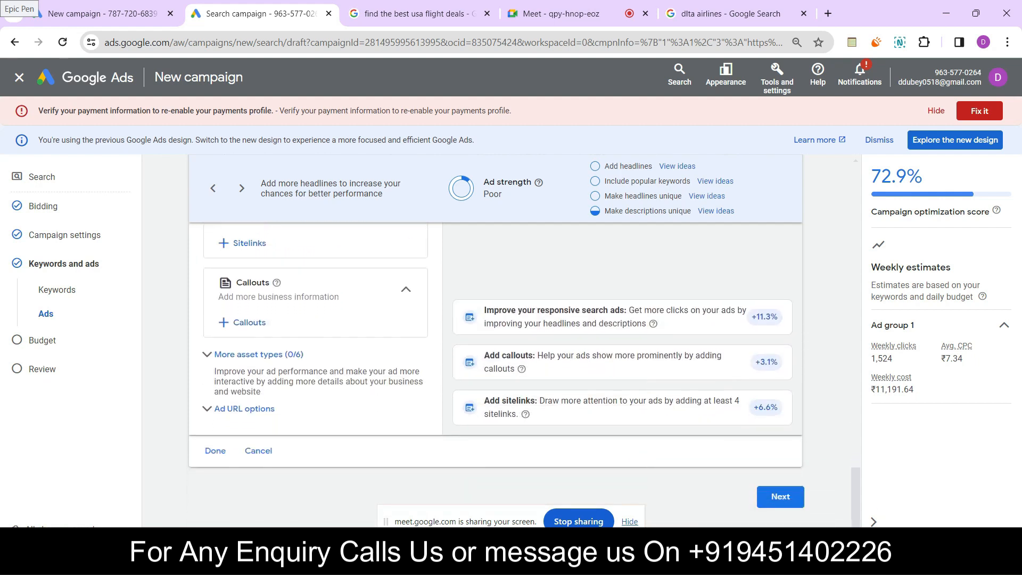
scroll(315, 372, "up", 15)
scroll(316, 373, "down", 12)
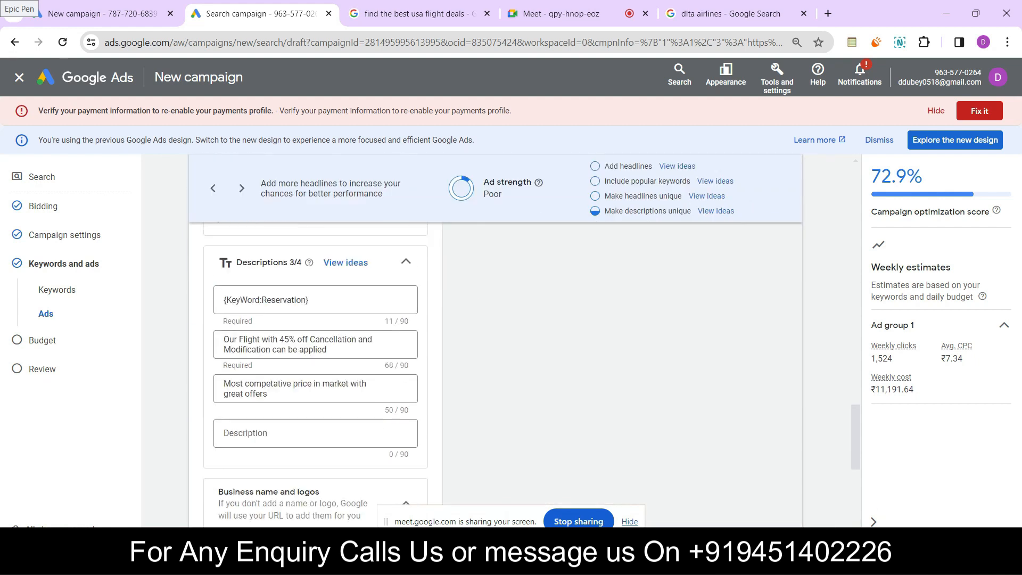
scroll(315, 372, "down", 8)
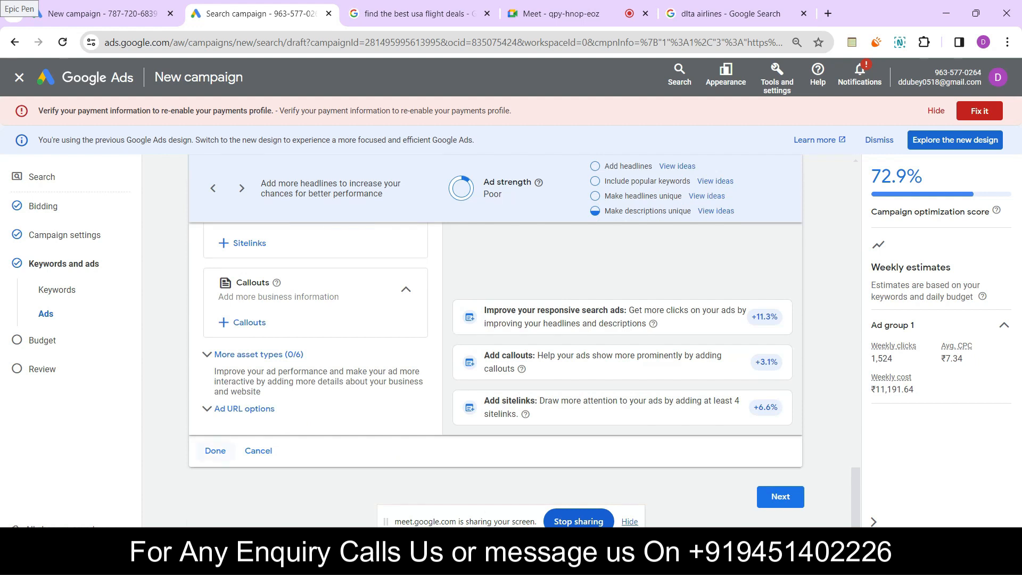
left_click(215, 450)
left_click(780, 497)
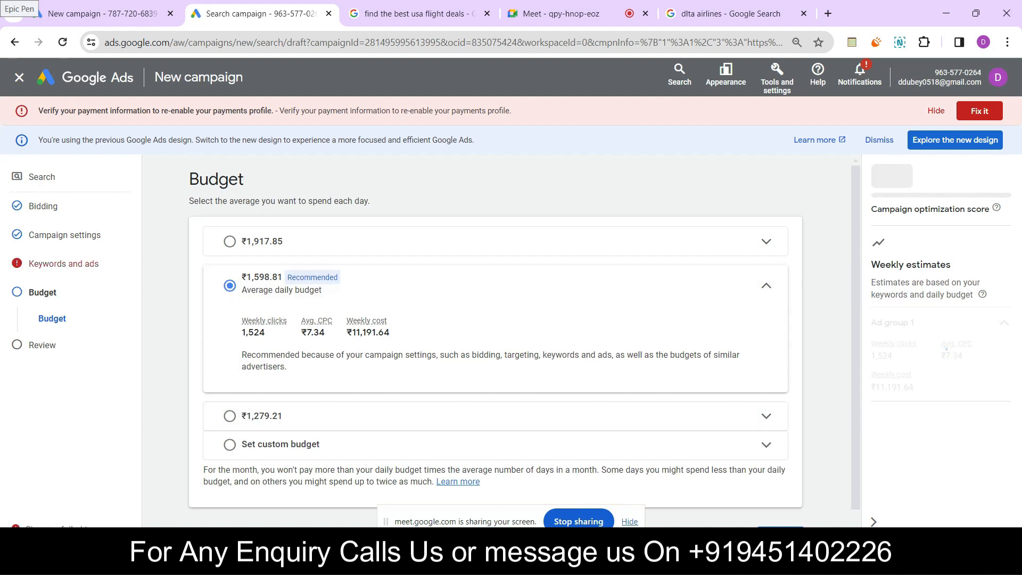
left_click(229, 242)
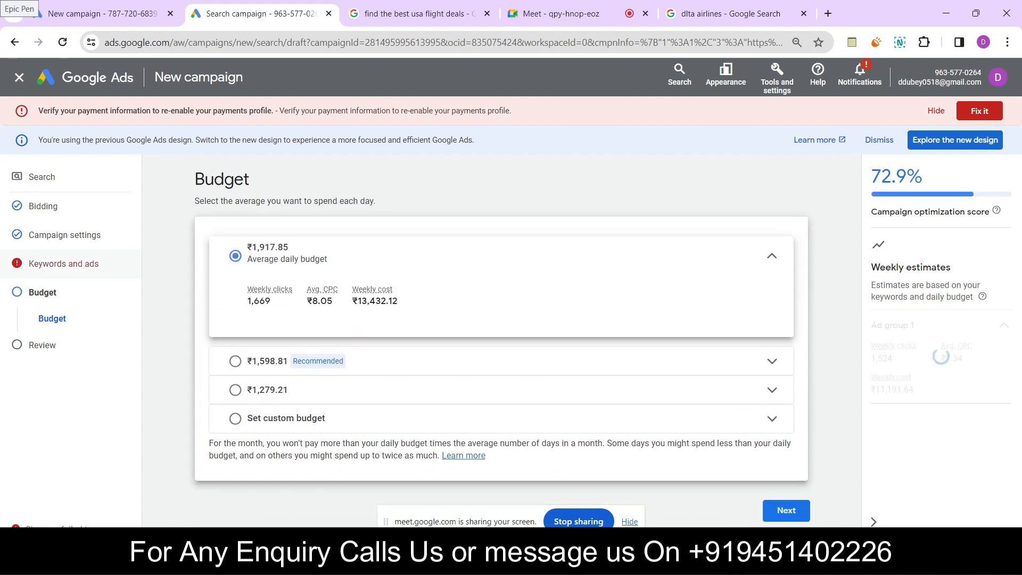
Return to the keywords and ads section and confirm the account holder's identity
left_click(64, 263)
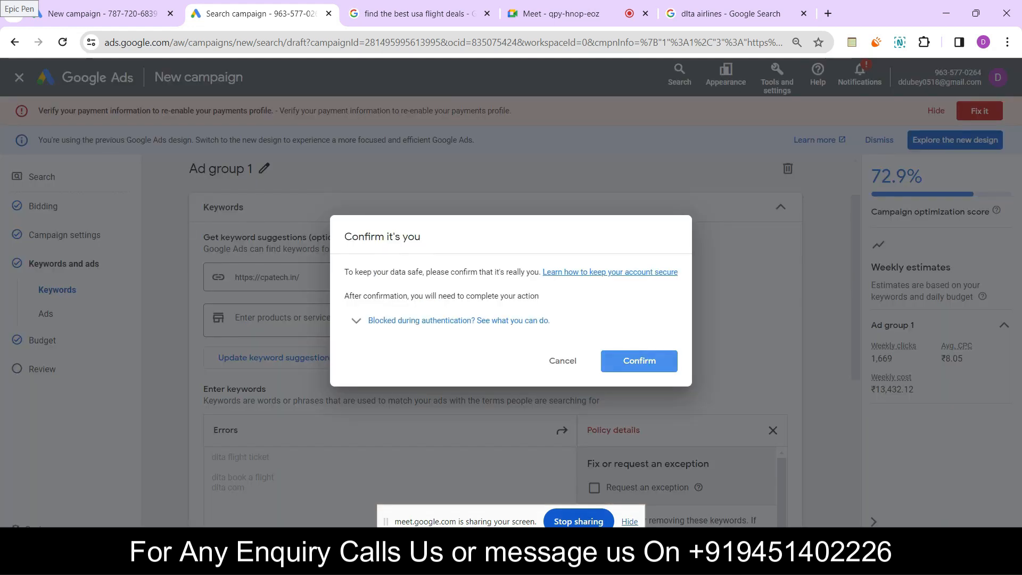
left_click(639, 360)
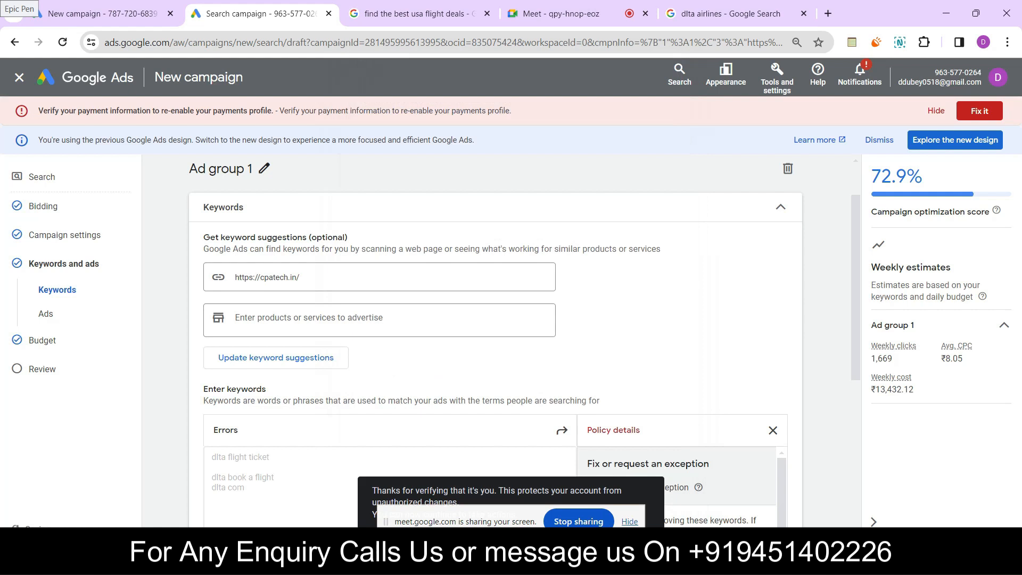
Review the suggested additional keywords for Ad group 1 and close the list without applying them
scroll(495, 341, "down", 4)
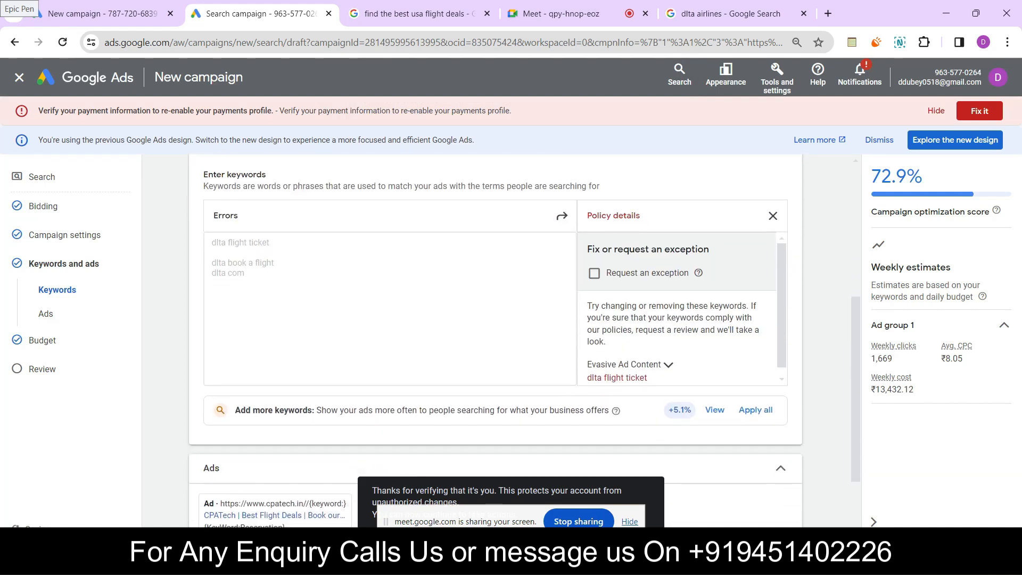
scroll(682, 310, "down", 1)
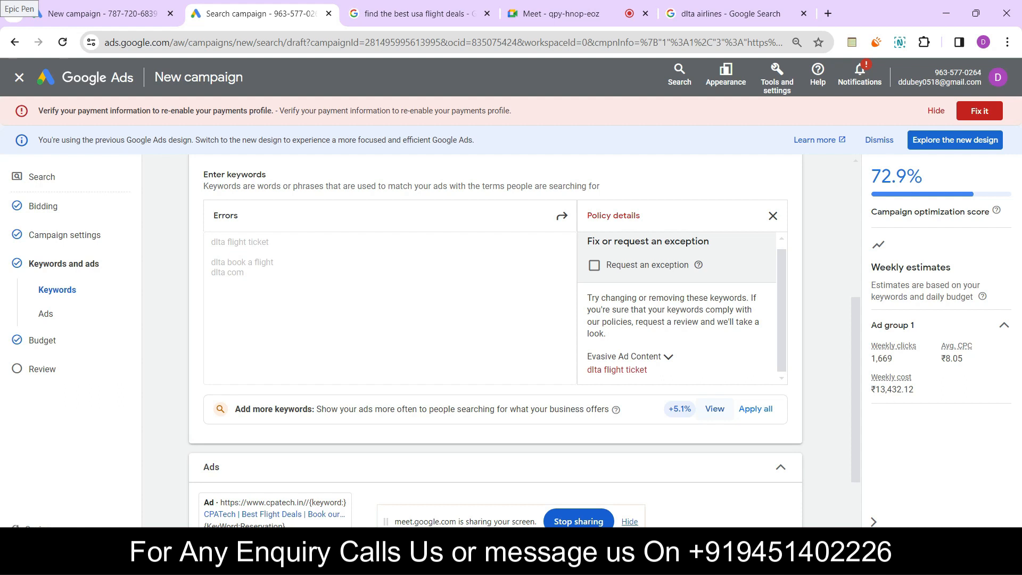
left_click(714, 409)
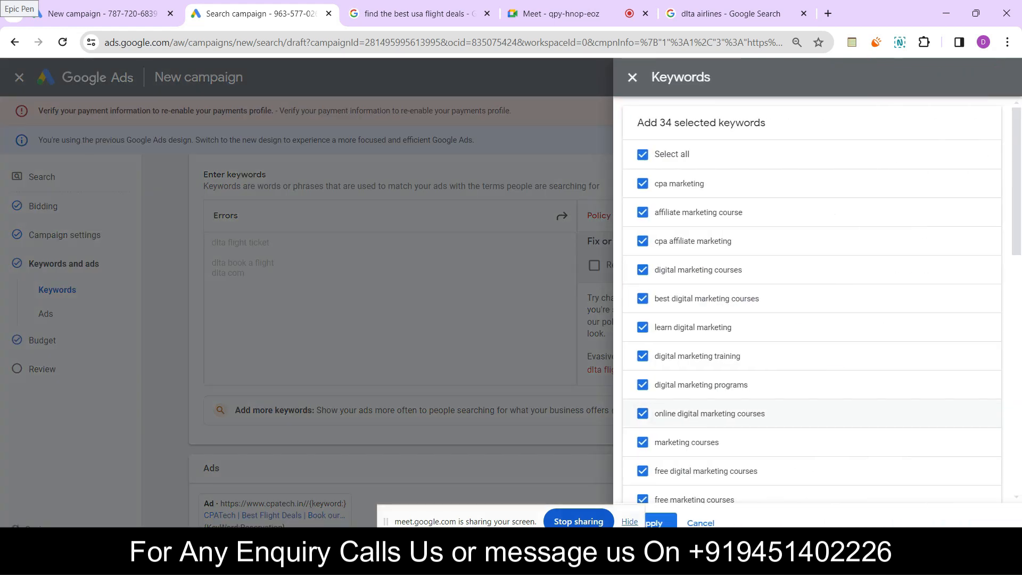
left_click(633, 77)
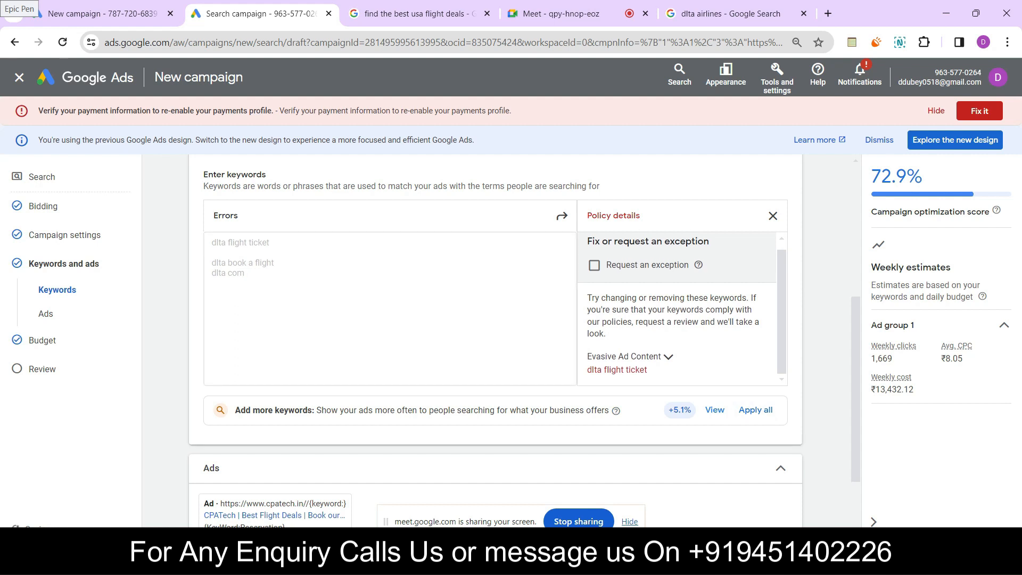
Examine the flagged dlta keywords and their policy details, closing and reopening the details
left_click(773, 215)
double_click(236, 273)
scroll(495, 320, "down", 2)
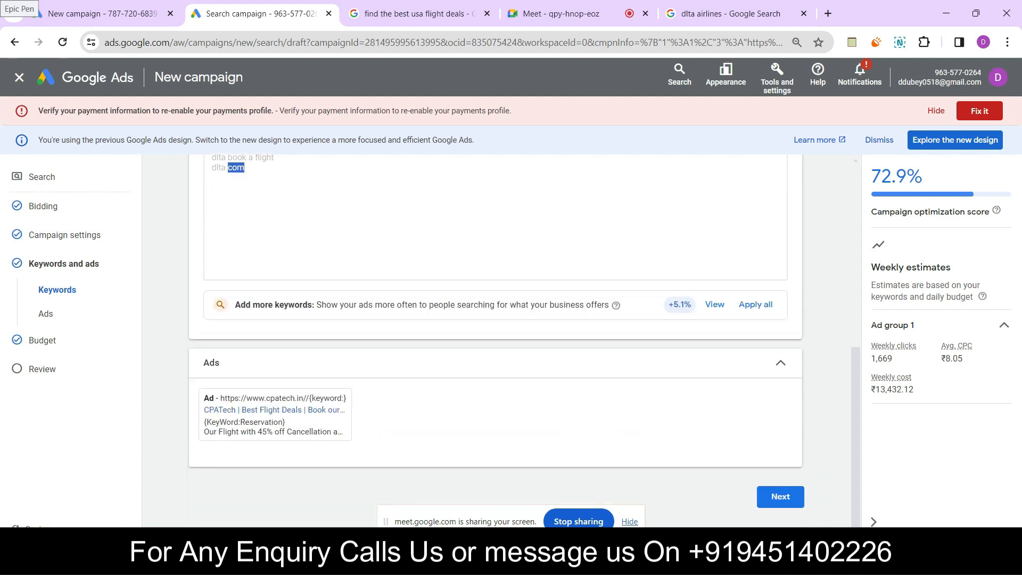
scroll(495, 341, "up", 4)
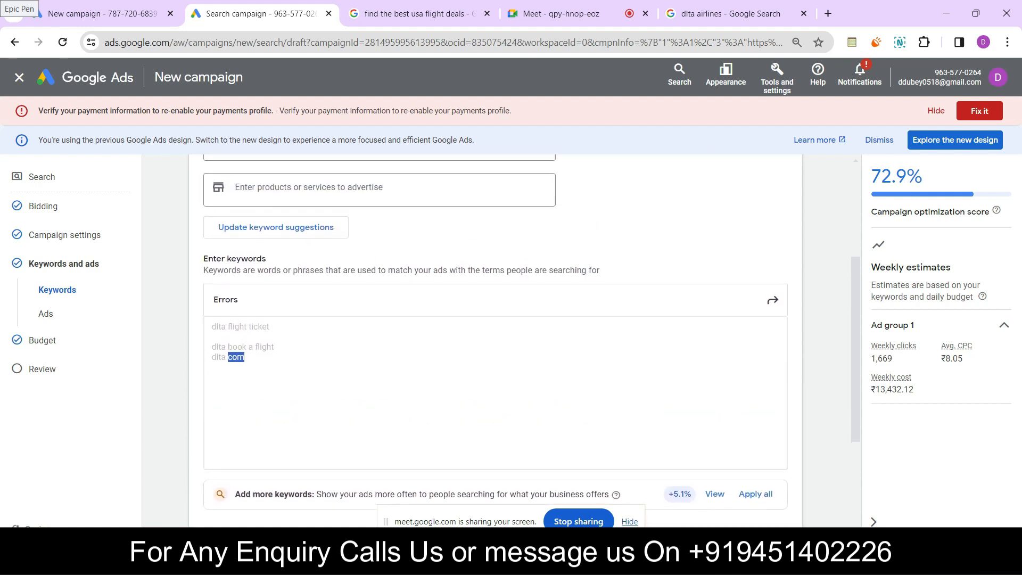
scroll(495, 341, "up", 1)
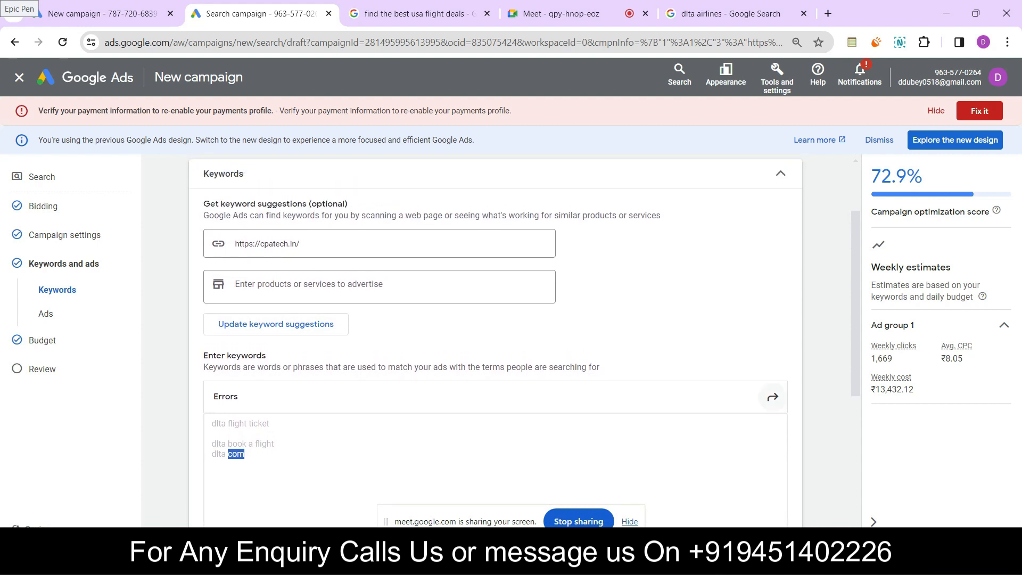
left_click(772, 396)
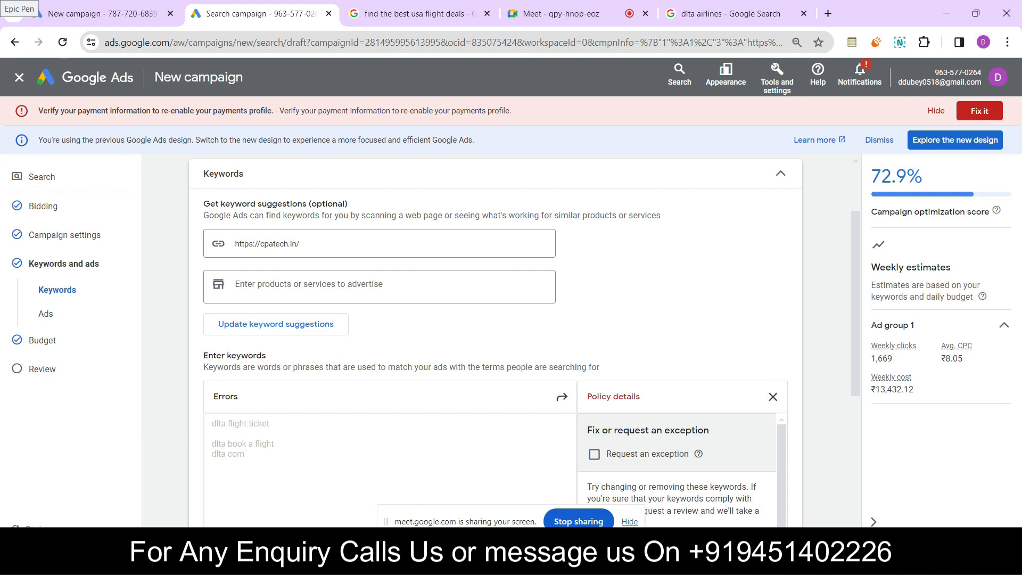
scroll(676, 469, "down", 1)
double_click(236, 454)
scroll(495, 341, "down", 3)
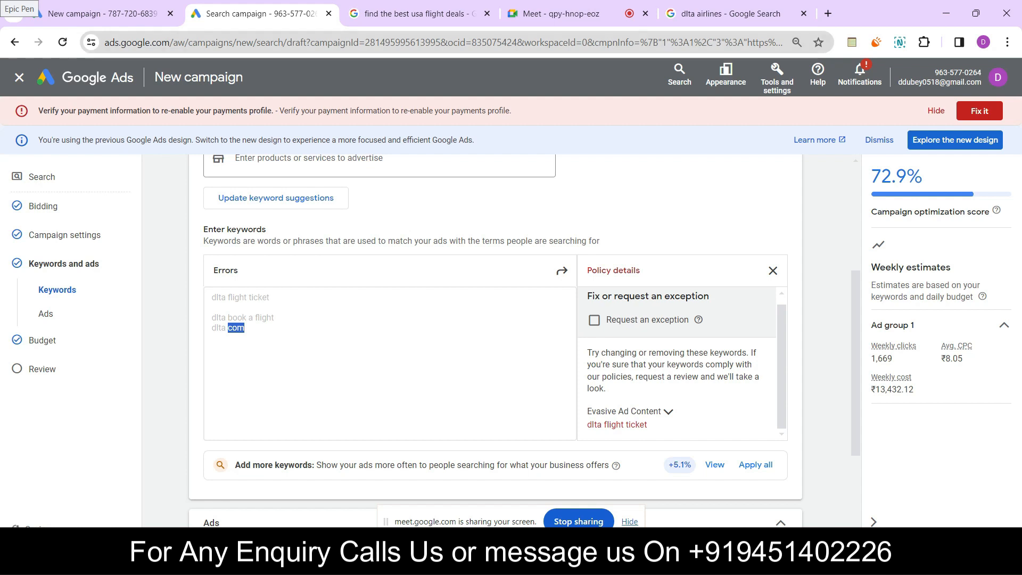
In the dlta airlines Google search, change "dlta" to "deltaa", copy the word and return to the Google Ads campaign
left_click(730, 13)
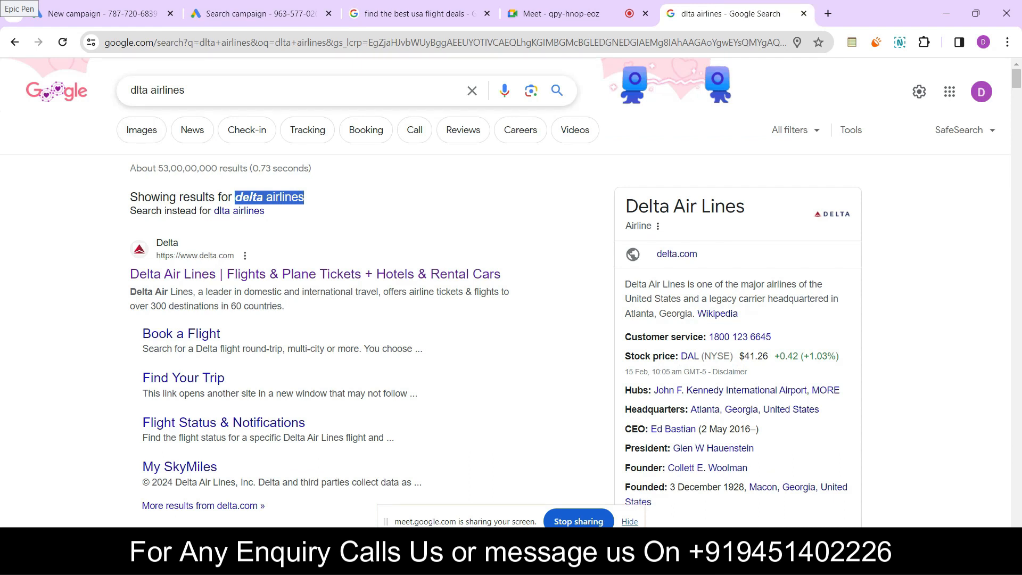
double_click(139, 90)
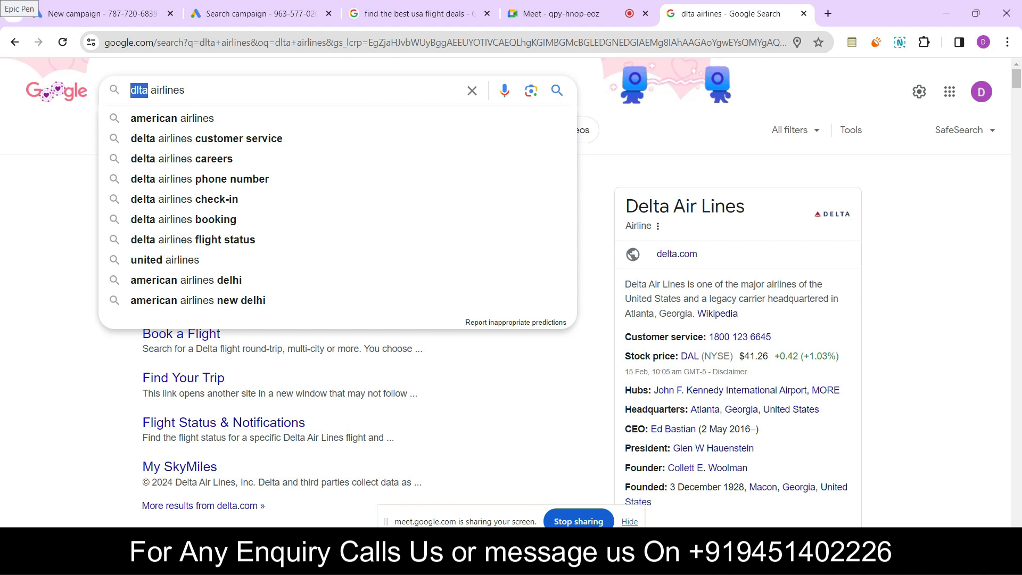
type("deltaa")
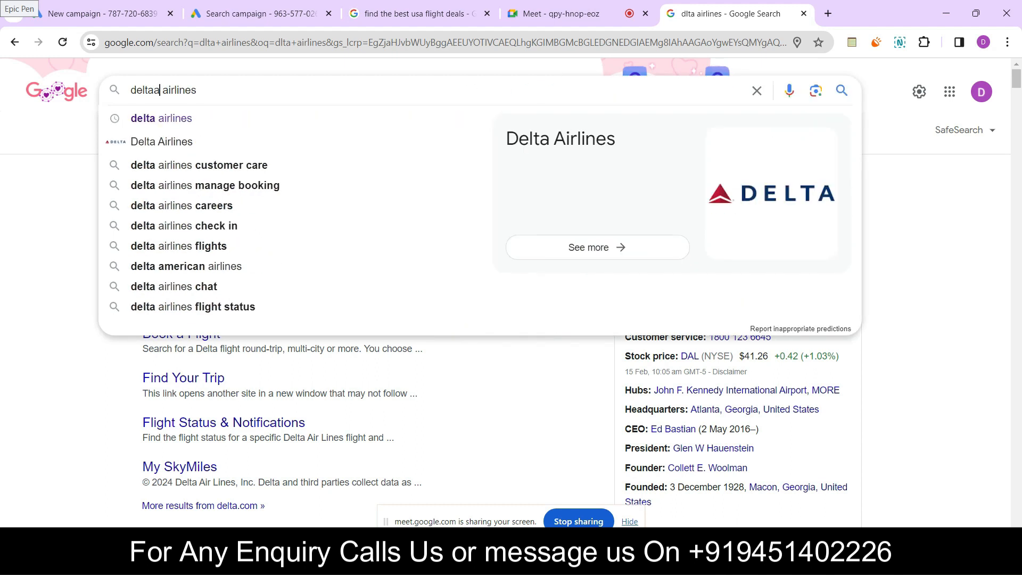
double_click(144, 90)
right_click(143, 92)
left_click(160, 152)
left_click(250, 13)
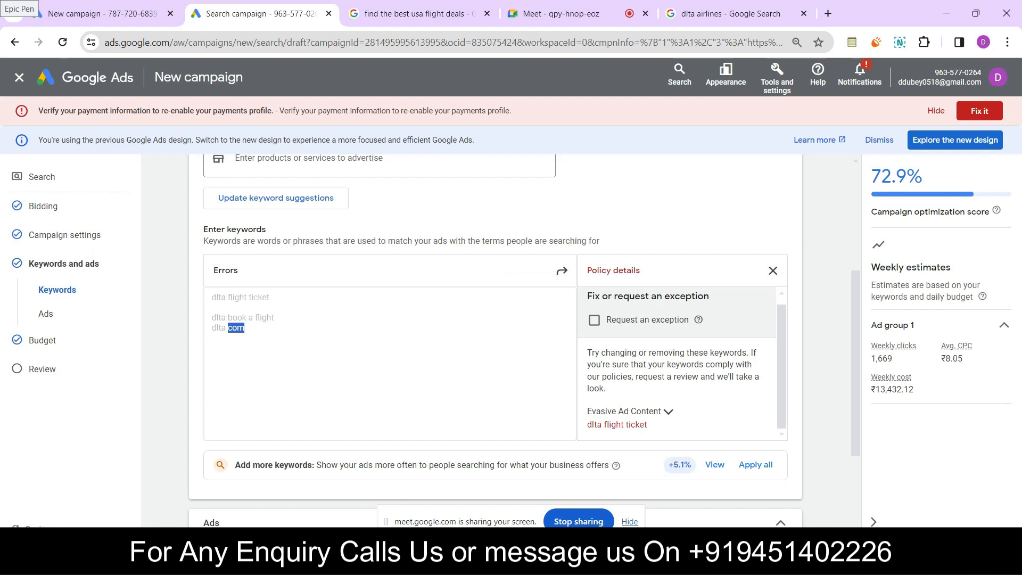
Add all suggested keywords to Ad group 1 and request a policy exception for the flagged keywords
left_click(755, 465)
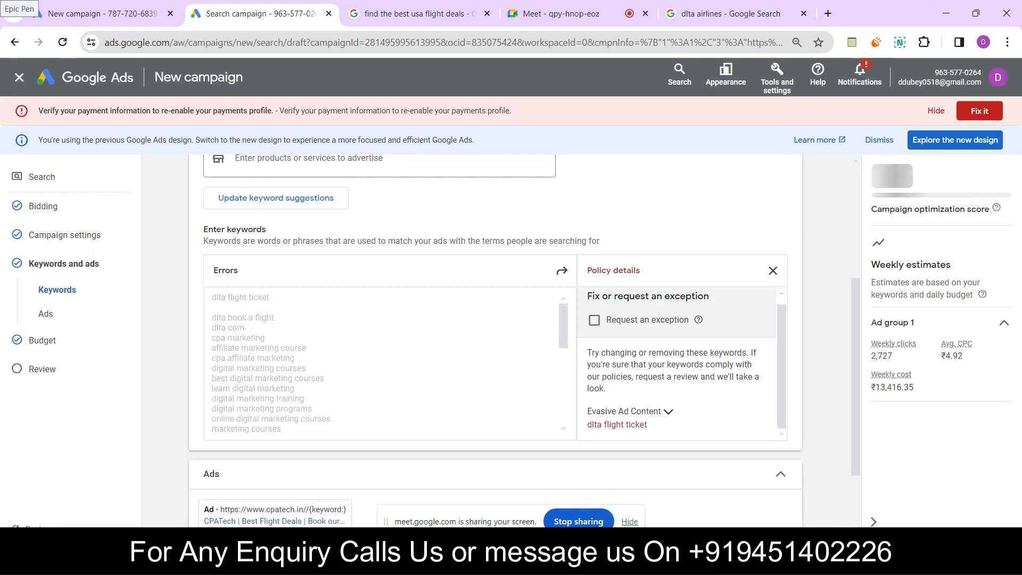
left_click_drag(274, 318, 212, 308)
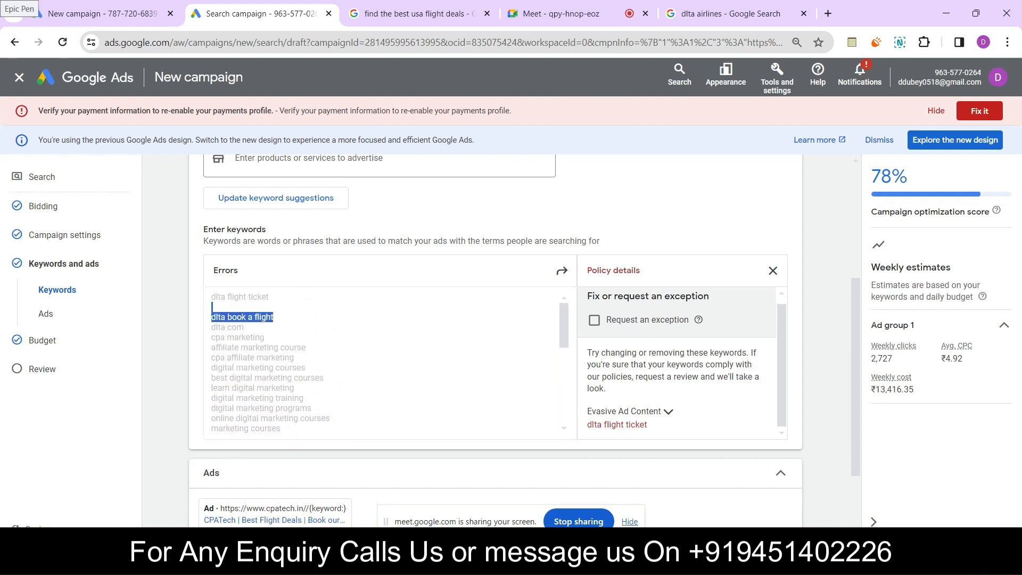
left_click(594, 320)
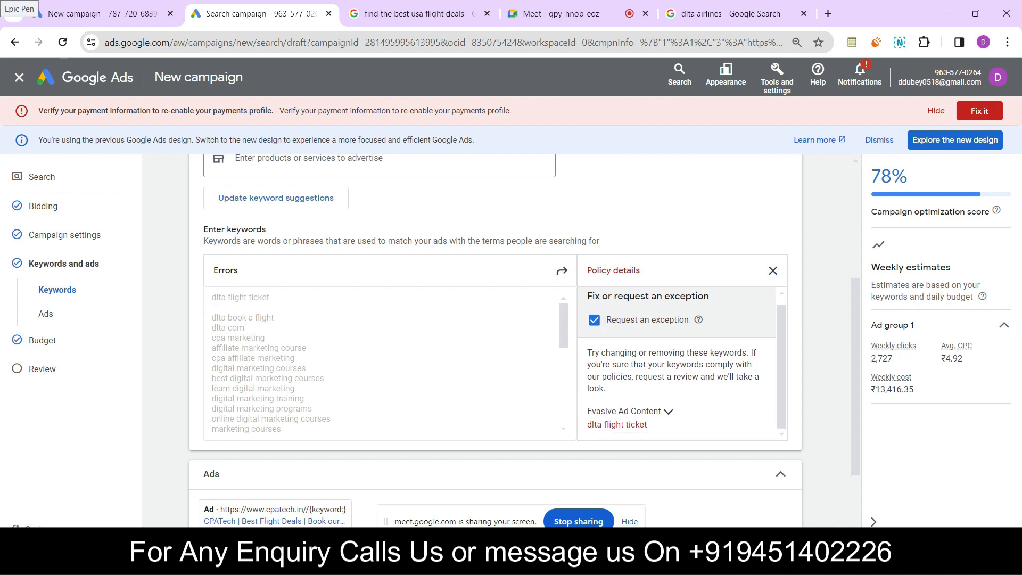
left_click_drag(586, 411, 977, 297)
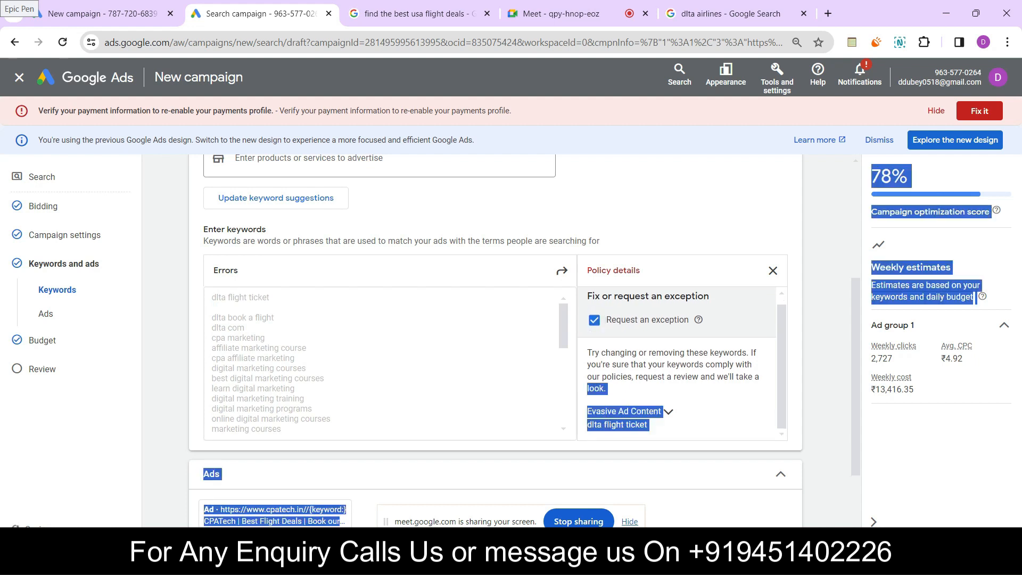
scroll(692, 373, "down", 1)
left_click(713, 367)
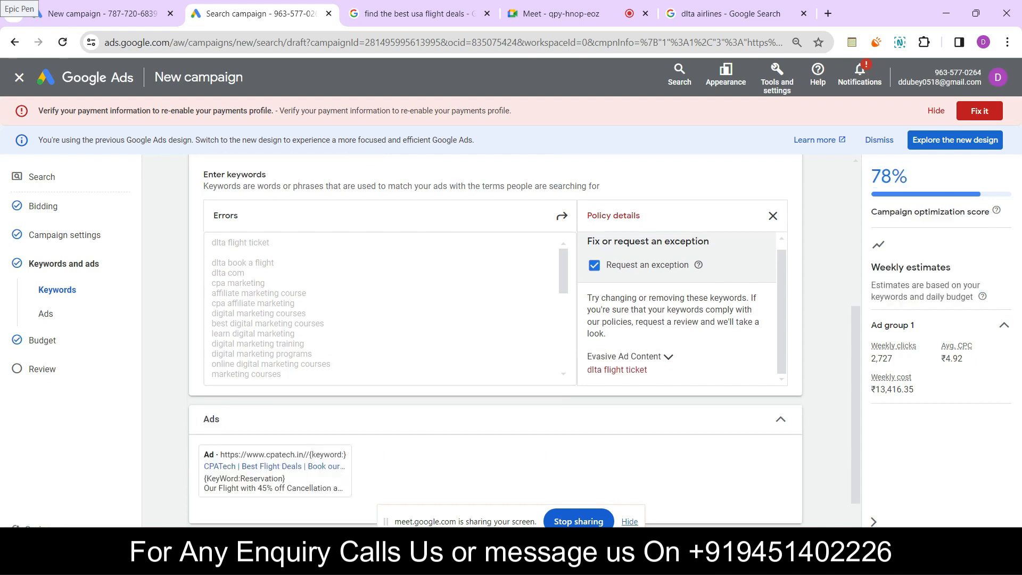
left_click(729, 13)
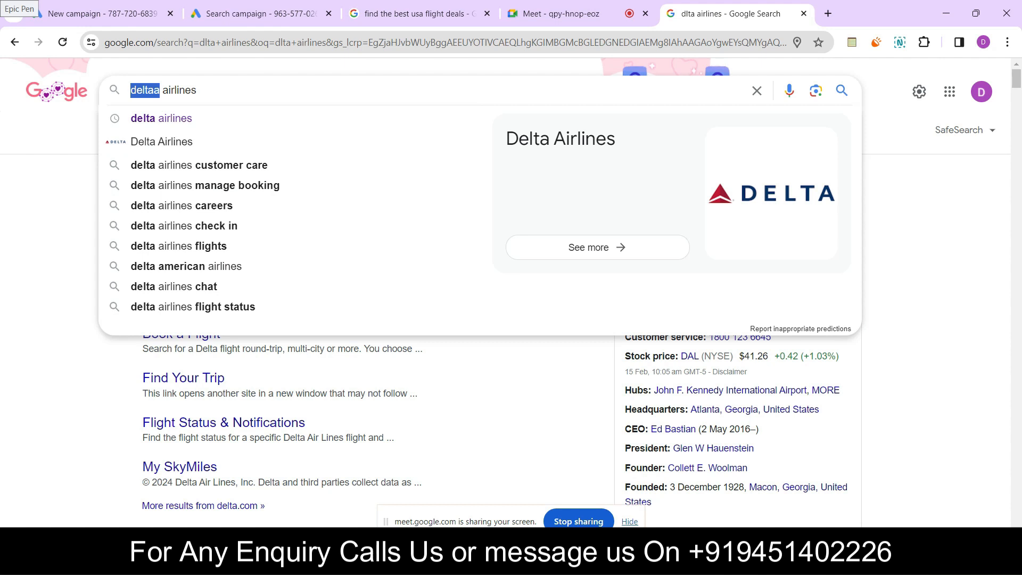
left_click(927, 240)
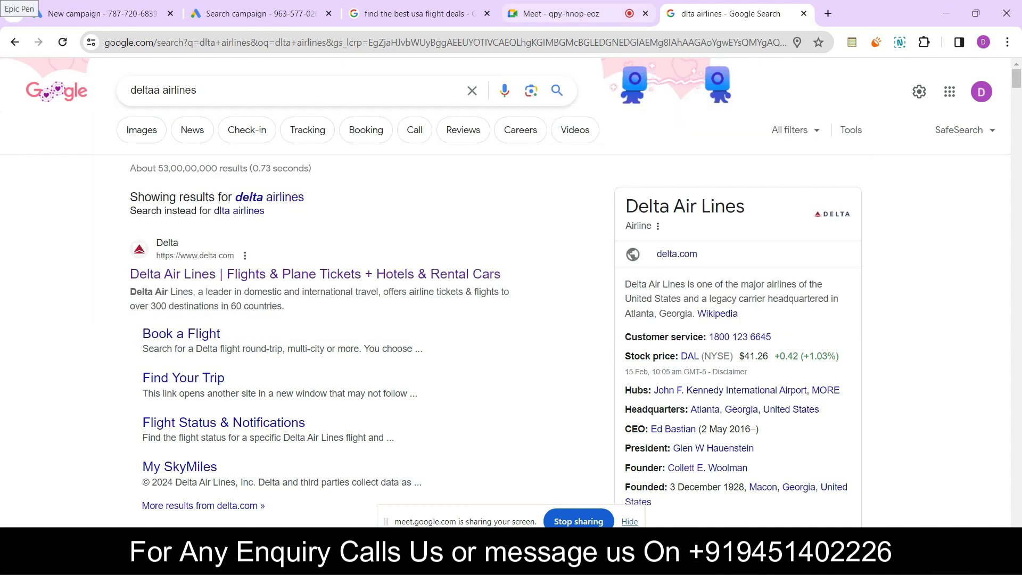
left_click(554, 14)
left_click(261, 13)
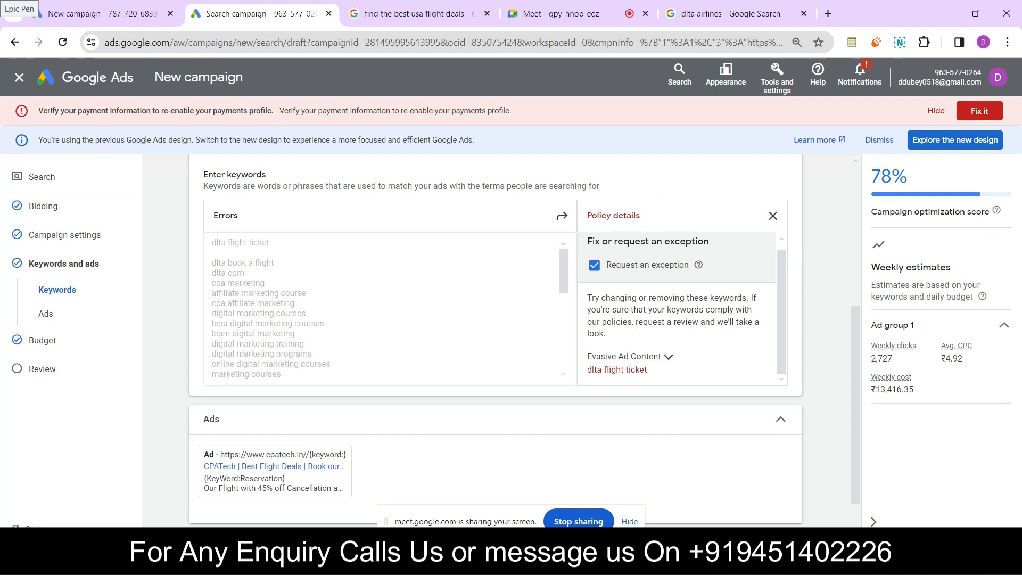
Continue from the keywords and ads section to the Budget page and review the custom daily budget settings
scroll(495, 340, "down", 1)
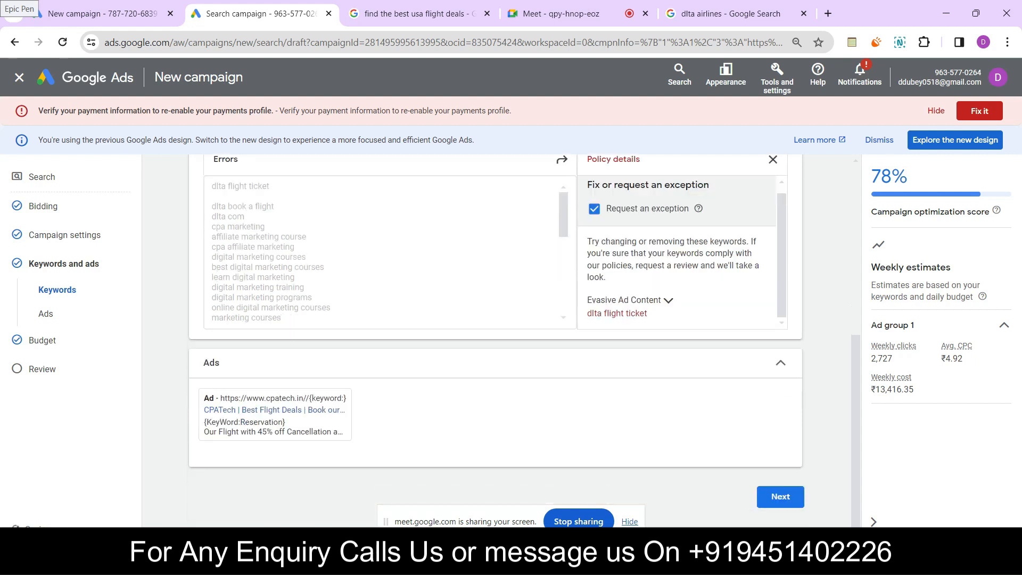
left_click(781, 496)
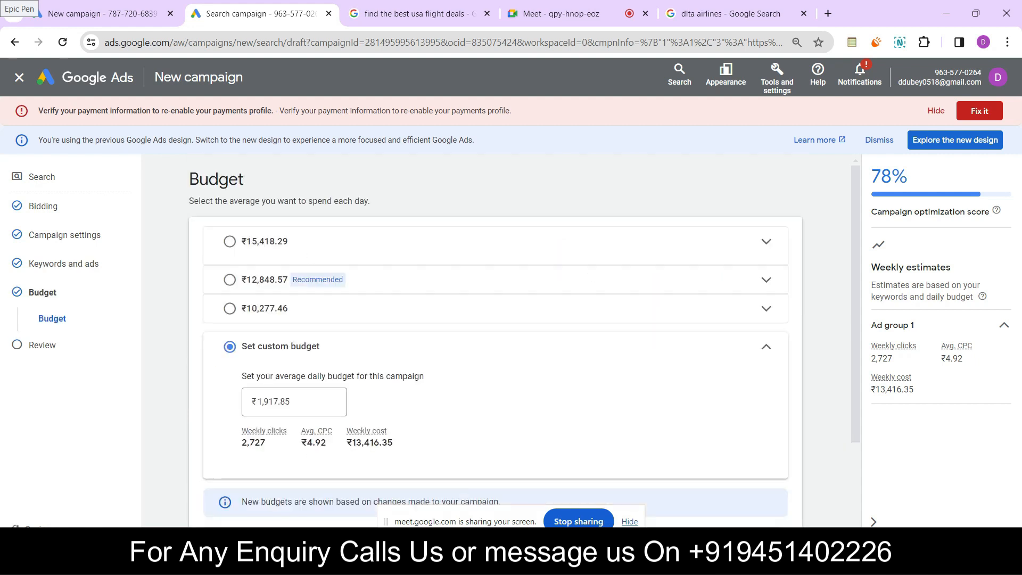
scroll(495, 341, "down", 2)
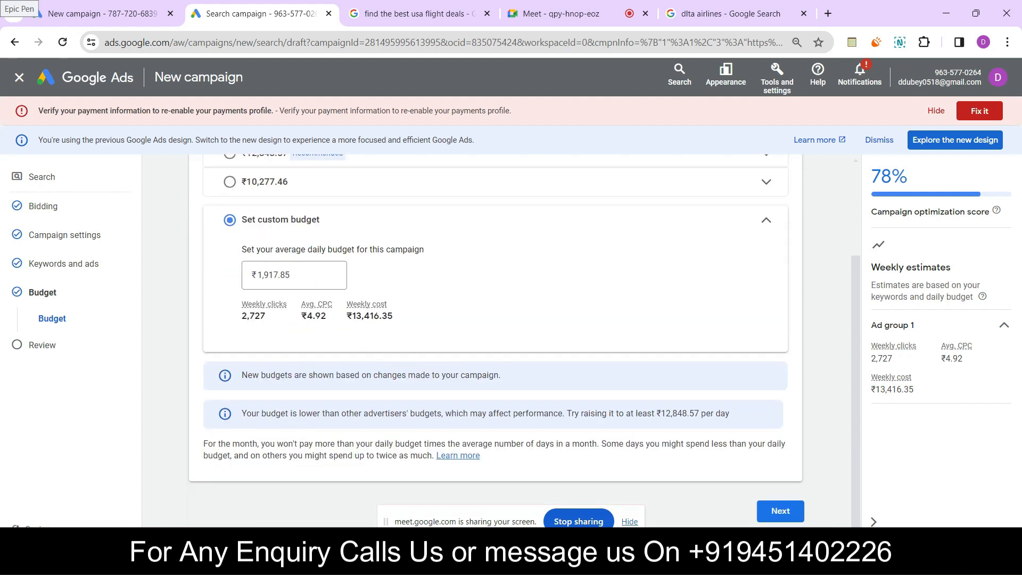
Continue from the budget to the campaign review, then exit the campaign and discard its unsaved changes
left_click(781, 510)
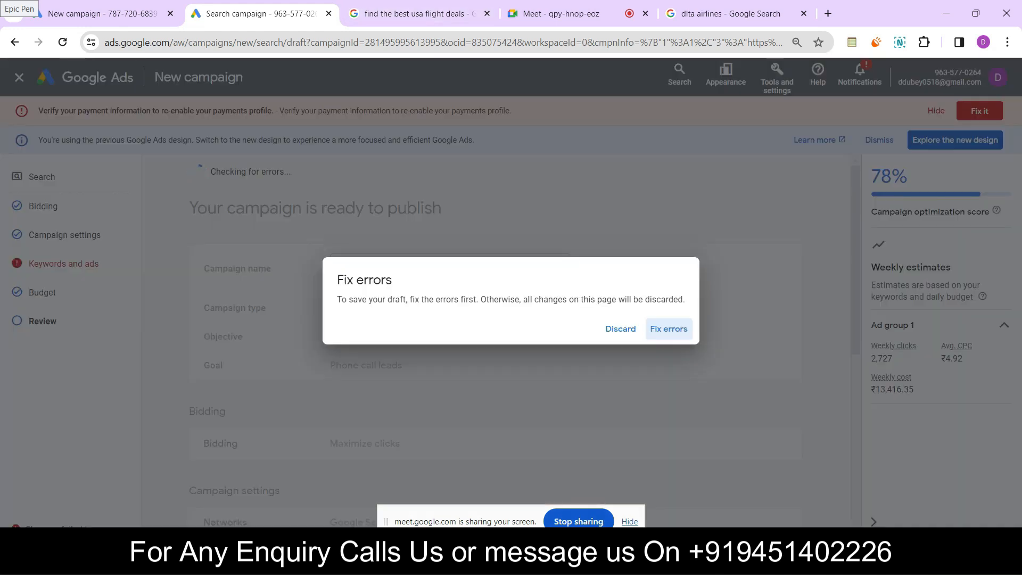
left_click(620, 329)
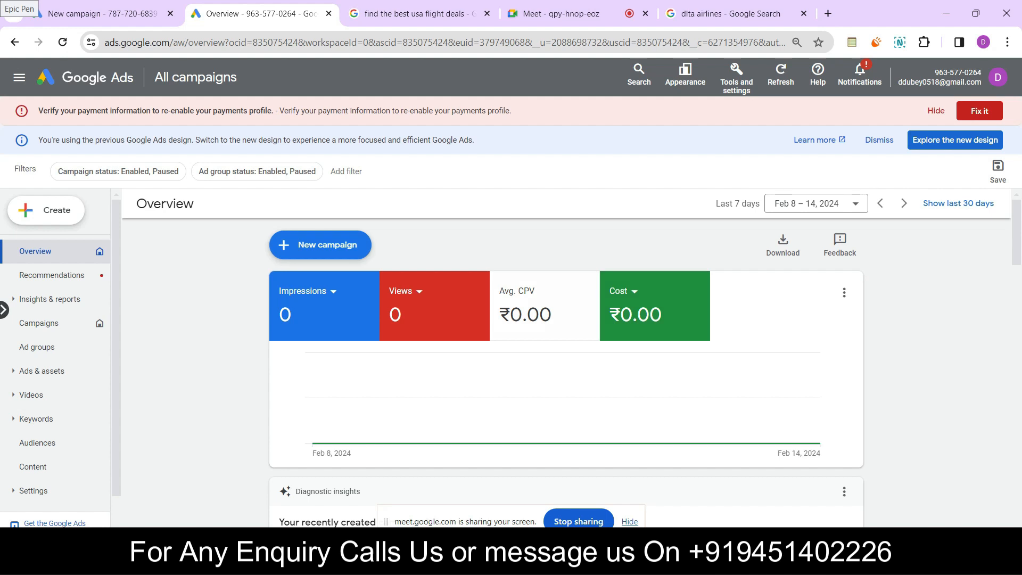
Start a new campaign from the account overview and look over the available campaign objectives
left_click(286, 247)
left_click(333, 251)
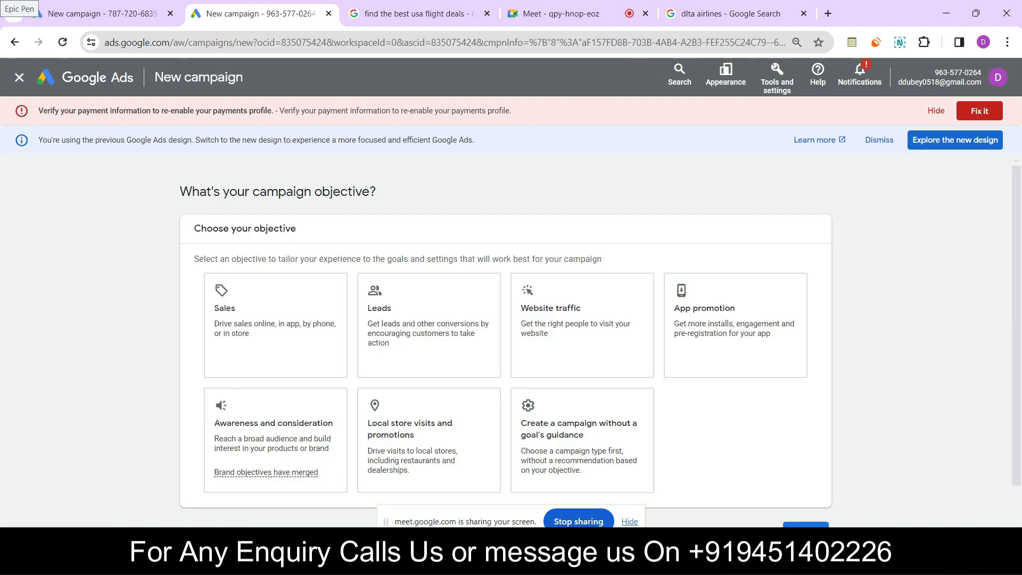
scroll(506, 341, "down", 2)
scroll(506, 341, "up", 2)
scroll(506, 341, "down", 1)
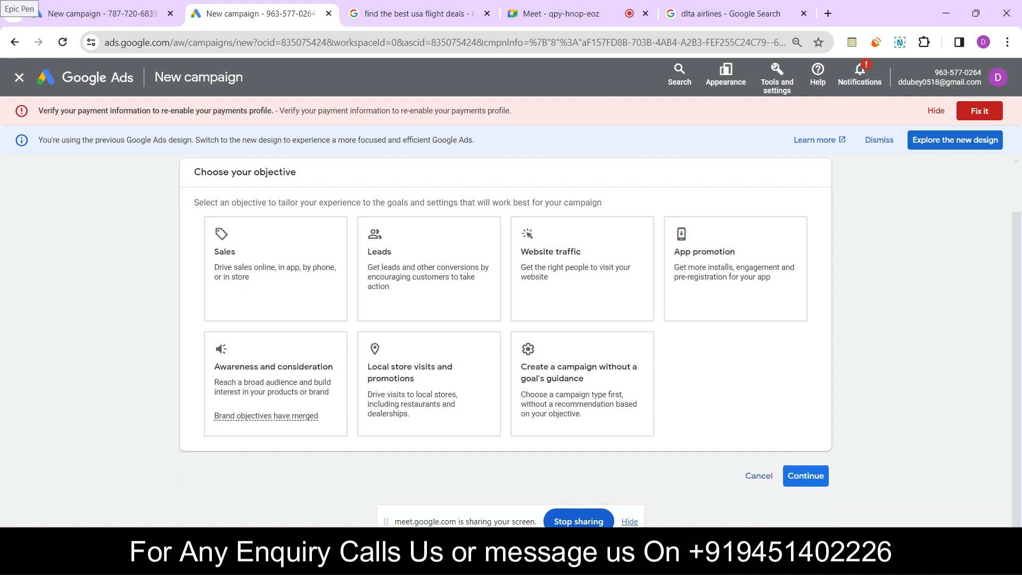
scroll(506, 341, "up", 1)
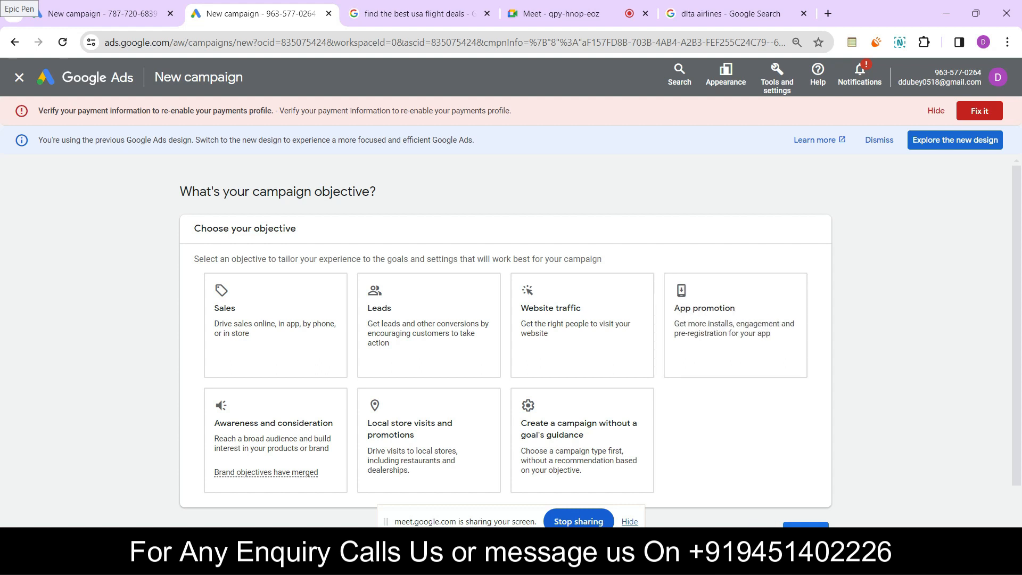
Switch to the Paper app and write "Travel — Google Ad" with "Whatapp –" below it on the next blank page
left_click(769, 562)
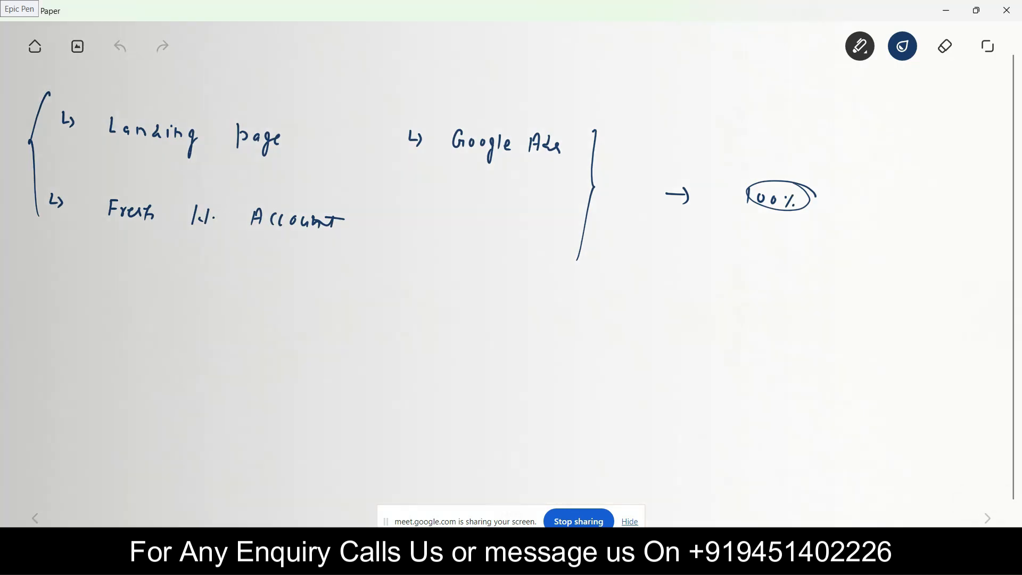
left_click(988, 518)
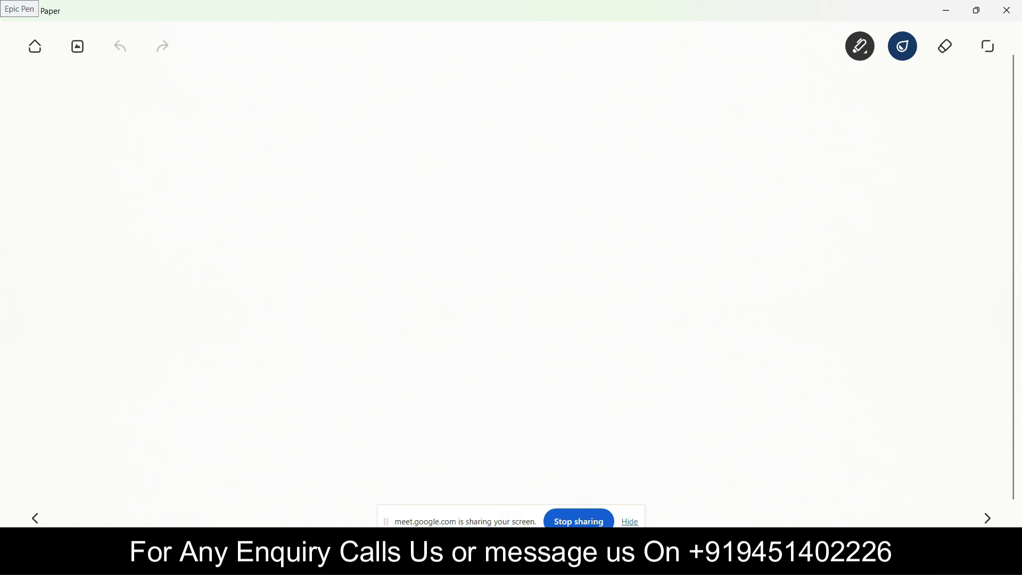
mouse_move(76, 116)
left_mouse_down()
mouse_move(87, 129)
mouse_move(136, 137)
mouse_move(142, 123)
mouse_move(167, 139)
left_mouse_up()
mouse_move(170, 130)
left_mouse_down()
mouse_move(189, 141)
mouse_move(302, 134)
mouse_move(307, 159)
mouse_move(314, 141)
mouse_move(356, 144)
mouse_move(376, 129)
left_mouse_up()
left_click_drag(151, 194, 184, 207)
left_click_drag(192, 194, 191, 209)
left_click_drag(185, 201, 221, 212)
left_click_drag(221, 203, 248, 207)
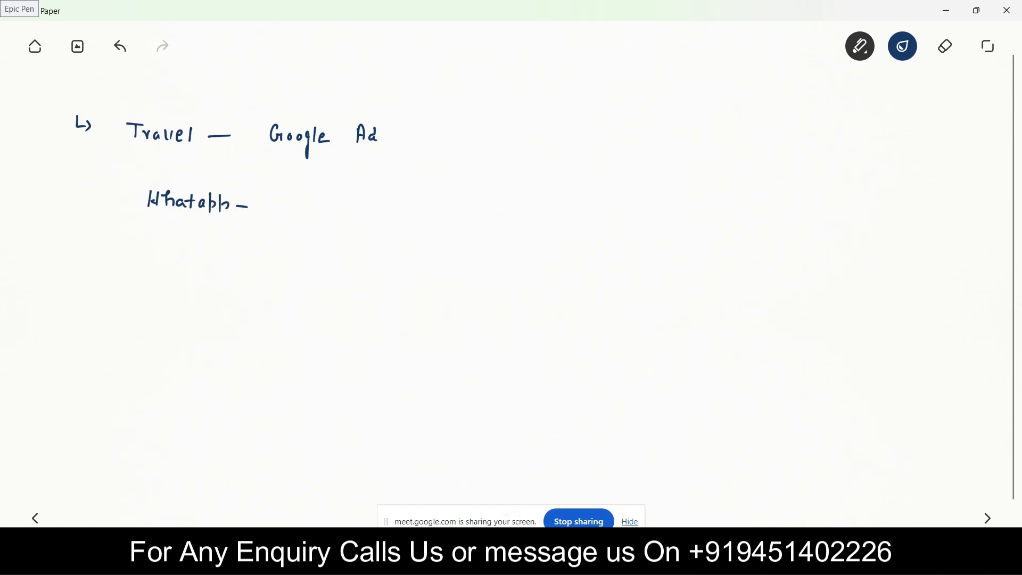
Underline "Whatapp", add "No. data" in braces beside it, and write a line below with "USA –" and a circled "Call"
mouse_move(134, 218)
left_mouse_down()
mouse_move(293, 215)
mouse_move(296, 199)
mouse_move(373, 217)
left_mouse_up()
mouse_move(383, 204)
left_mouse_down()
mouse_move(381, 219)
mouse_move(398, 218)
left_mouse_up()
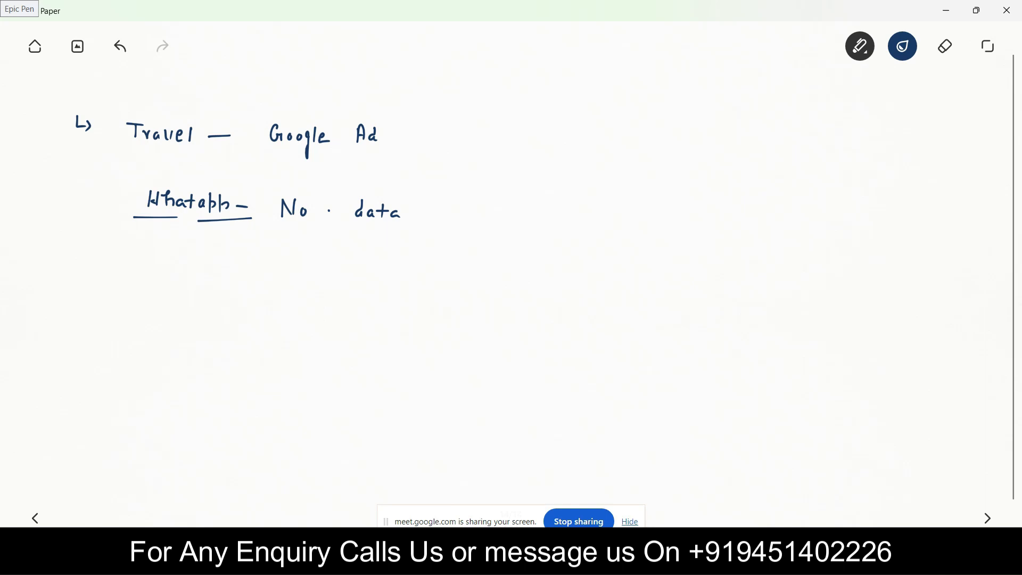
mouse_move(136, 262)
left_mouse_down()
mouse_move(135, 280)
mouse_move(207, 279)
left_mouse_up()
mouse_move(228, 270)
left_mouse_down()
mouse_move(231, 287)
mouse_move(238, 272)
mouse_move(242, 289)
mouse_move(288, 283)
left_mouse_up()
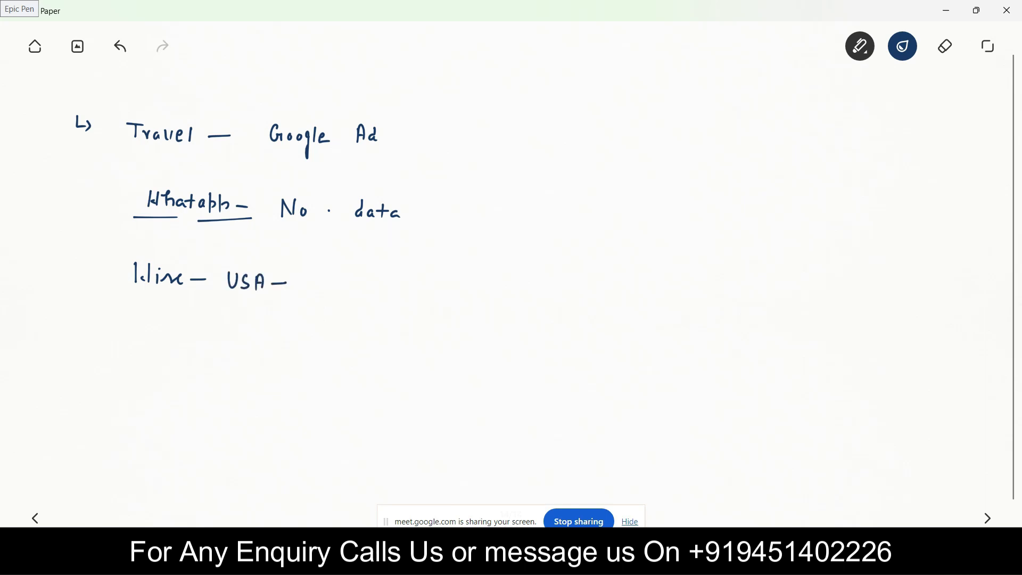
left_click_drag(274, 185, 269, 231)
left_click_drag(402, 194, 409, 236)
mouse_move(313, 274)
left_mouse_down()
mouse_move(313, 293)
mouse_move(332, 294)
left_mouse_up()
mouse_move(338, 278)
left_mouse_down()
mouse_move(339, 292)
mouse_move(325, 259)
mouse_move(332, 306)
mouse_move(340, 259)
left_mouse_up()
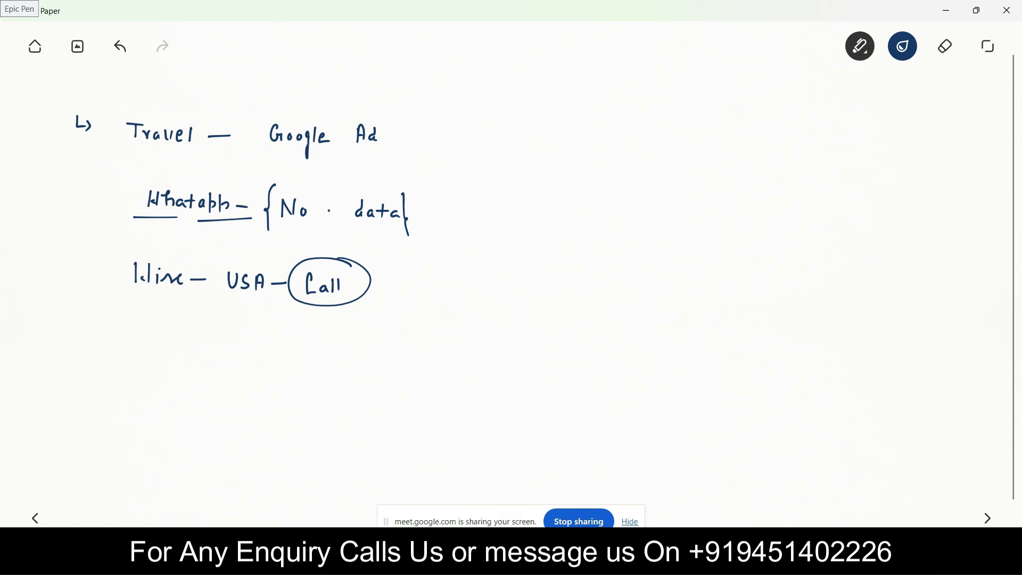
Draw a connector from the circled "Call" and write "+1 – Best" after it
left_click_drag(356, 277, 398, 270)
left_click_drag(414, 275, 426, 275)
mouse_move(420, 268)
left_mouse_down()
mouse_move(419, 283)
mouse_move(462, 276)
left_mouse_up()
left_click_drag(496, 272, 494, 286)
mouse_move(492, 268)
left_mouse_down()
mouse_move(495, 287)
mouse_move(531, 289)
left_mouse_up()
left_click_drag(524, 283, 540, 281)
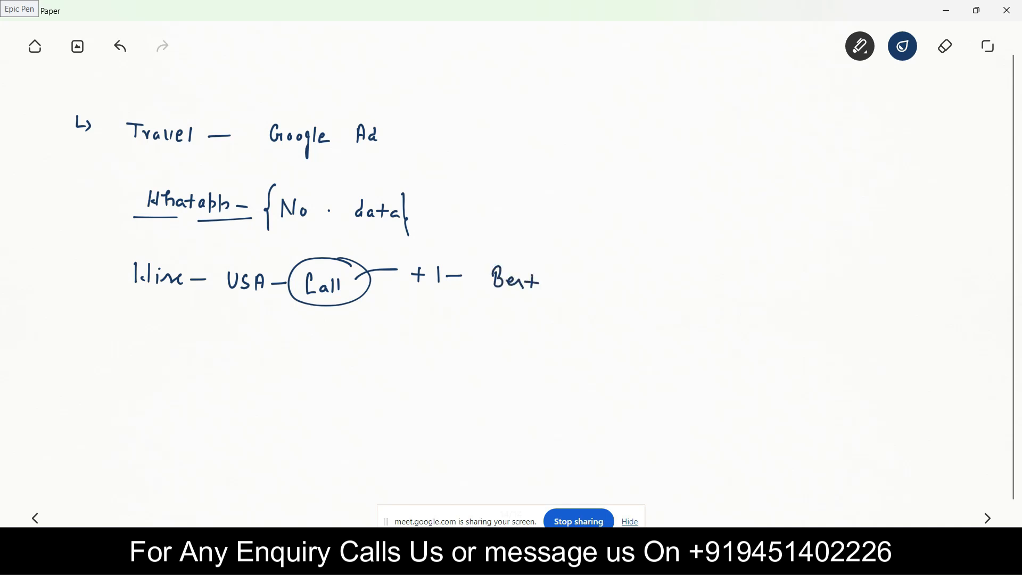
Bracket "+1 – Best", extend a line towards a circled "8 Call", and write "to" with a circled "80%" below
left_click_drag(412, 249, 405, 290)
mouse_move(556, 260)
left_mouse_down()
mouse_move(557, 299)
mouse_move(608, 261)
mouse_move(654, 255)
mouse_move(688, 270)
left_mouse_up()
mouse_move(699, 259)
left_mouse_down()
mouse_move(695, 270)
mouse_move(638, 258)
mouse_move(716, 256)
left_mouse_up()
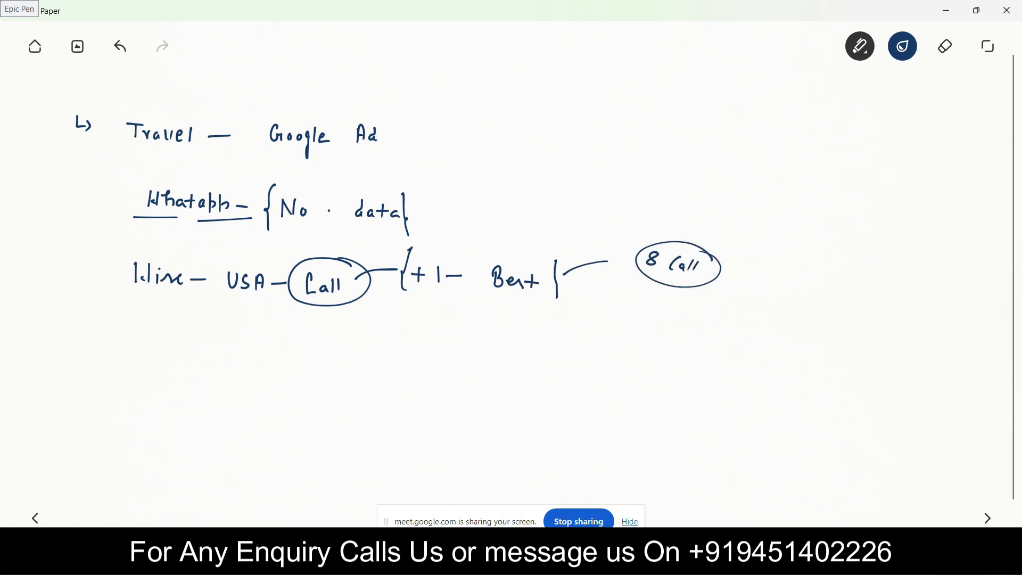
mouse_move(627, 307)
left_mouse_down()
mouse_move(637, 326)
mouse_move(643, 313)
mouse_move(661, 333)
mouse_move(676, 323)
mouse_move(683, 334)
left_mouse_up()
mouse_move(692, 329)
left_mouse_down()
mouse_move(646, 345)
mouse_move(704, 323)
left_mouse_up()
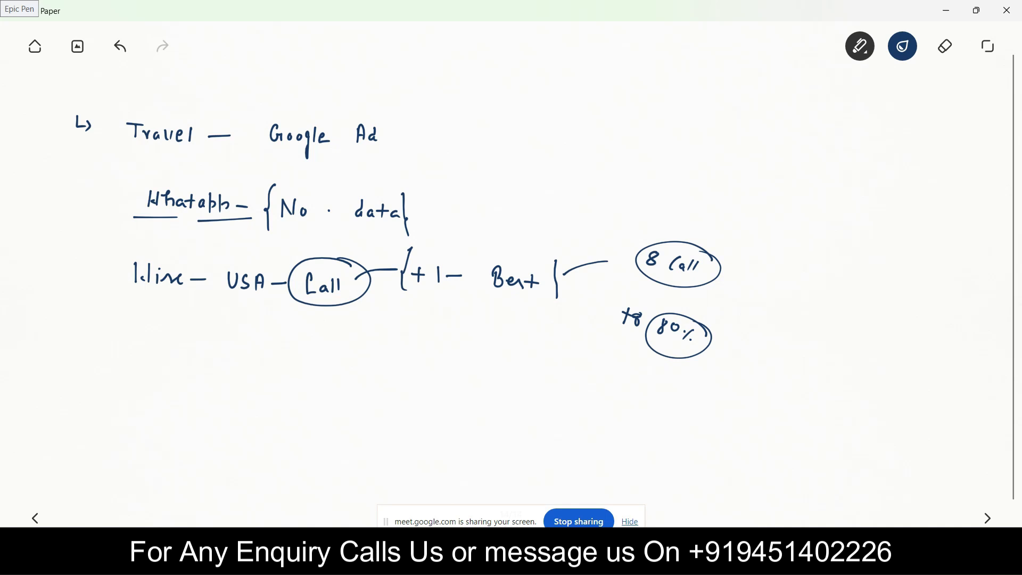
Brace the Travel heading, add an arrow below it, underline the Whatapp line and circle the first word of the USA line
mouse_move(157, 109)
left_mouse_down()
mouse_move(135, 104)
mouse_move(119, 145)
left_mouse_up()
left_click_drag(396, 116, 395, 155)
mouse_move(299, 159)
left_mouse_down()
mouse_move(293, 175)
mouse_move(279, 174)
mouse_move(300, 178)
left_mouse_up()
left_click_drag(133, 233, 408, 235)
mouse_move(176, 254)
left_mouse_down()
mouse_move(113, 274)
mouse_move(176, 303)
mouse_move(159, 255)
left_mouse_up()
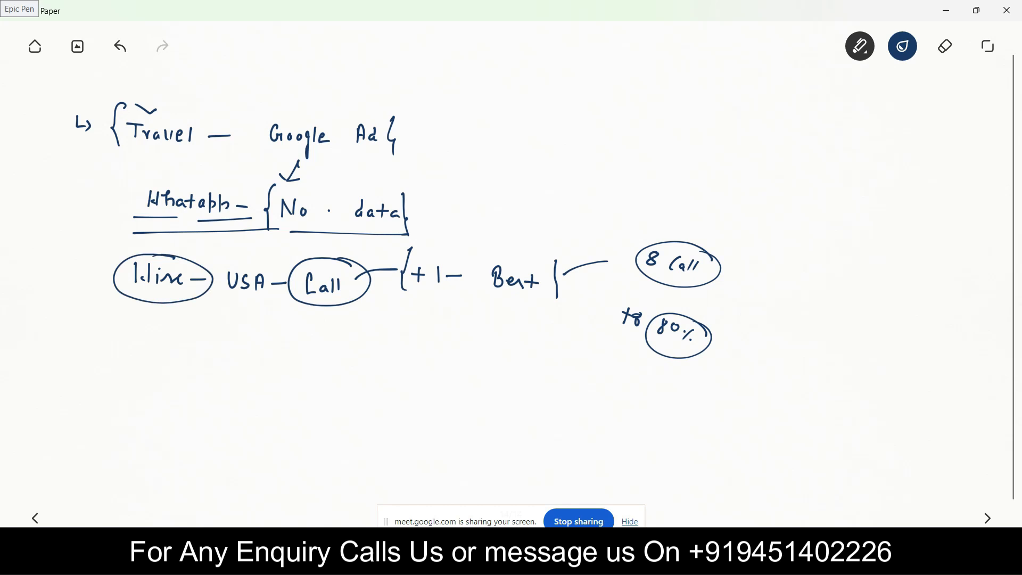
Branch two lines from the circled first word of the USA line, one to "Text Now" with "Text" circled, the other to a handwritten word
left_click_drag(289, 334, 289, 350)
left_click_drag(293, 344, 350, 348)
mouse_move(149, 301)
left_mouse_down()
mouse_move(133, 398)
mouse_move(150, 380)
mouse_move(152, 400)
mouse_move(164, 390)
mouse_move(163, 399)
left_mouse_up()
mouse_move(175, 387)
left_mouse_down()
mouse_move(176, 401)
mouse_move(190, 367)
mouse_move(173, 421)
mouse_move(198, 379)
left_mouse_up()
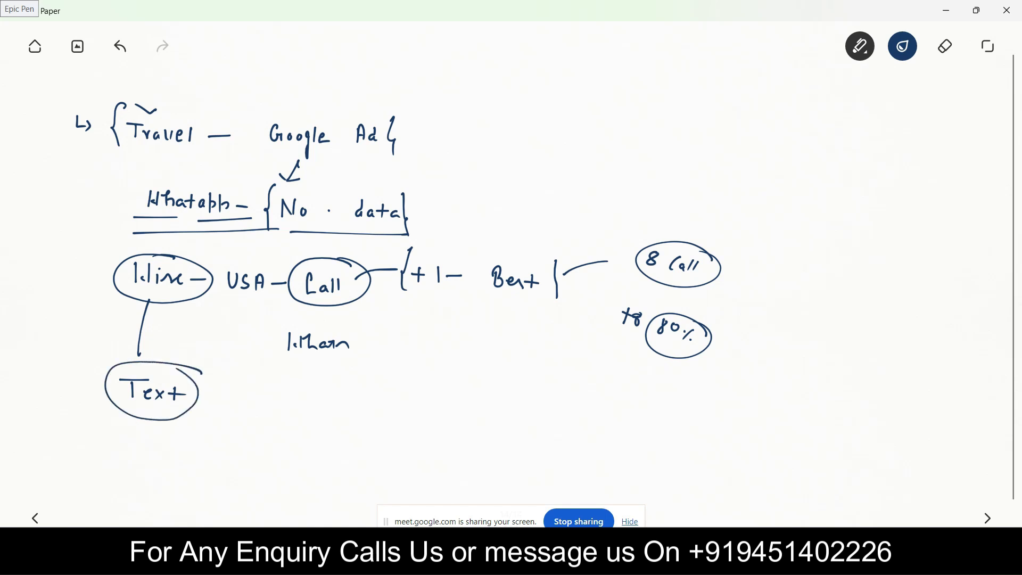
left_click_drag(193, 292, 253, 325)
left_click_drag(249, 317, 242, 336)
left_click_drag(209, 389, 218, 403)
mouse_move(218, 400)
left_mouse_down()
mouse_move(219, 388)
mouse_move(251, 394)
left_mouse_up()
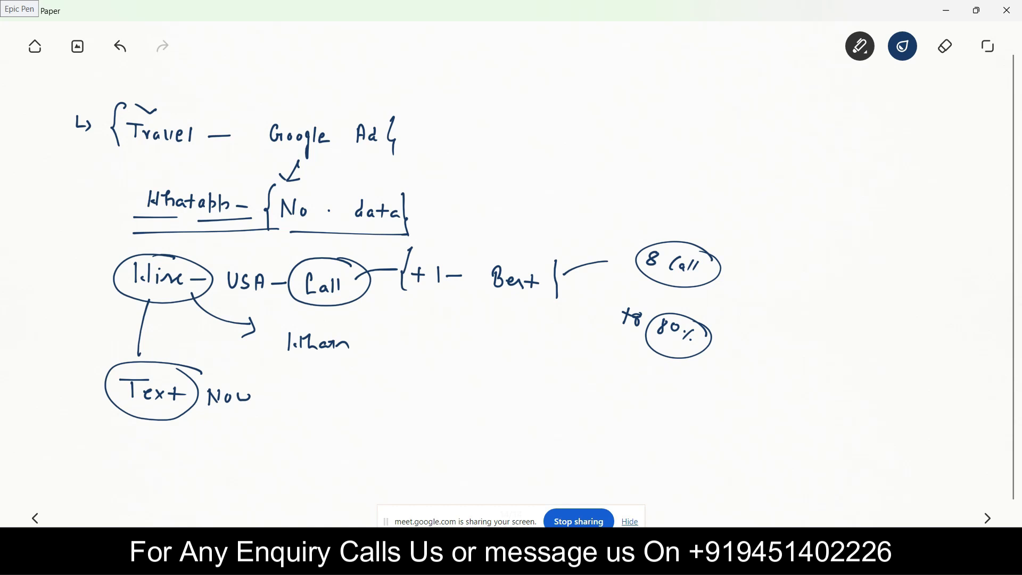
Write 20 — "15–16" underlined with an arrow to a circled "Call" and a trailing line, plus a circled "1 $" above
mouse_move(365, 401)
left_mouse_down()
mouse_move(362, 416)
mouse_move(373, 416)
left_mouse_up()
mouse_move(388, 403)
left_mouse_down()
mouse_move(384, 416)
mouse_move(387, 403)
mouse_move(528, 423)
mouse_move(555, 407)
left_mouse_up()
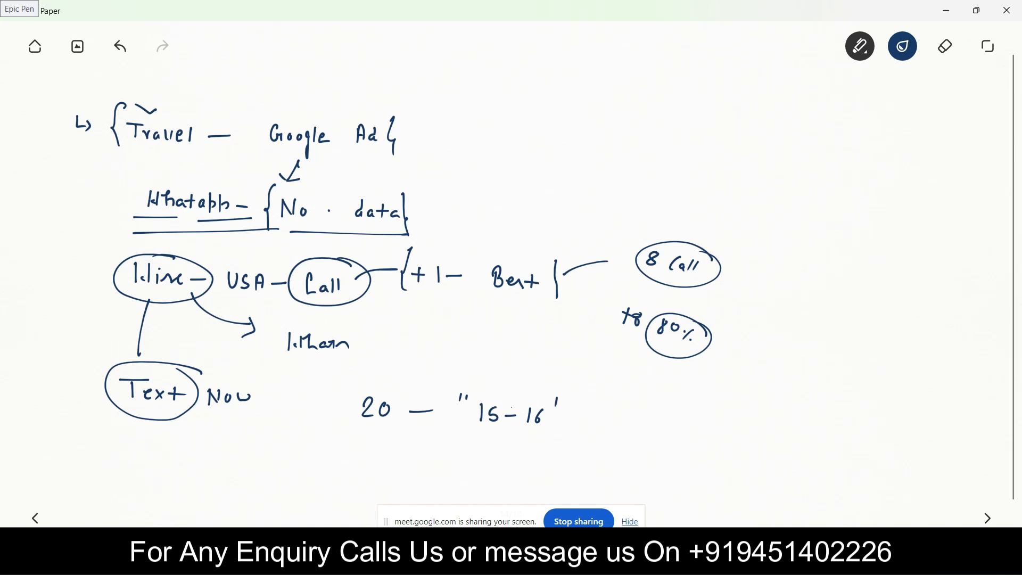
mouse_move(592, 97)
left_mouse_down()
mouse_move(595, 113)
mouse_move(609, 118)
left_mouse_up()
mouse_move(623, 95)
left_mouse_down()
mouse_move(615, 86)
mouse_move(624, 114)
left_mouse_up()
left_click_drag(463, 435, 510, 435)
left_click_drag(522, 438, 561, 438)
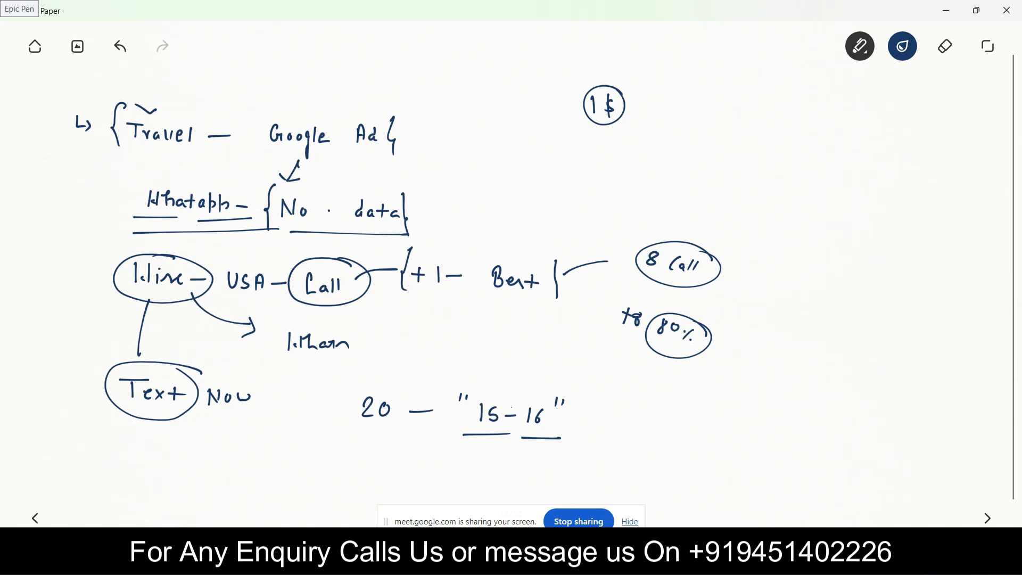
left_click_drag(577, 414, 671, 423)
left_click_drag(683, 414, 693, 421)
mouse_move(708, 399)
left_mouse_down()
mouse_move(683, 393)
mouse_move(800, 418)
left_mouse_up()
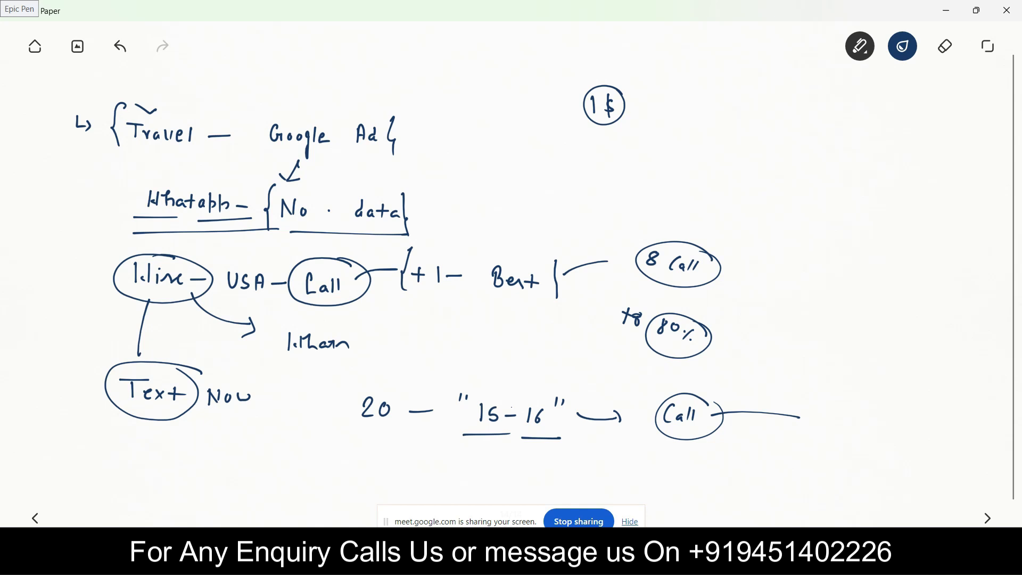
On the next blank page, handwrite the airline spelling variants "Dlta", "Deltaa" and "DeLtAA" as a list
left_click(988, 518)
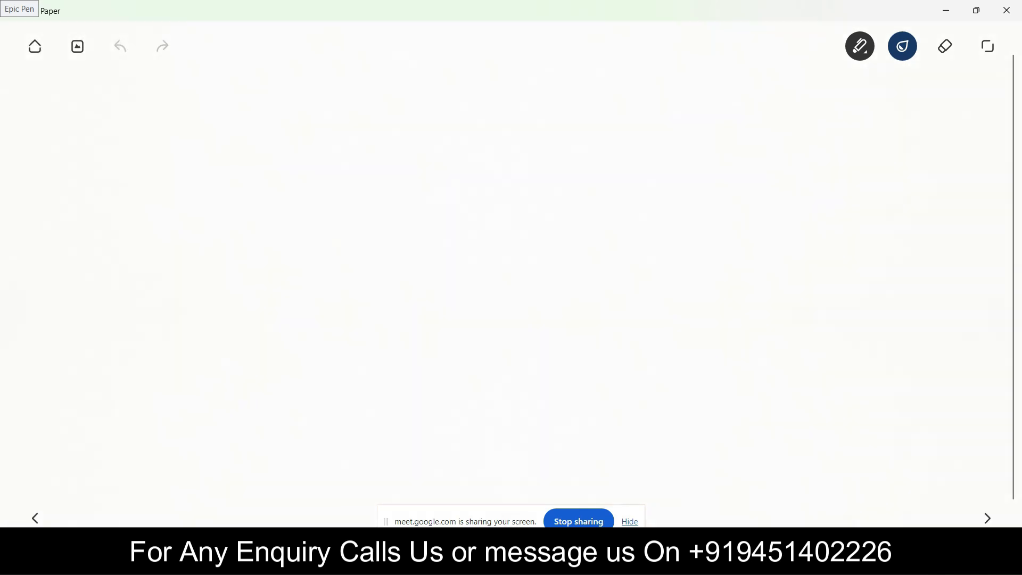
mouse_move(49, 109)
left_mouse_down()
mouse_move(60, 126)
mouse_move(112, 116)
mouse_move(128, 133)
left_mouse_up()
mouse_move(139, 117)
left_mouse_down()
mouse_move(140, 132)
mouse_move(154, 133)
left_mouse_up()
mouse_move(102, 192)
left_mouse_down()
mouse_move(103, 170)
mouse_move(114, 195)
left_mouse_up()
left_click_drag(122, 189, 140, 198)
mouse_move(156, 177)
left_mouse_down()
mouse_move(156, 194)
mouse_move(194, 195)
left_mouse_up()
mouse_move(96, 256)
left_mouse_down()
mouse_move(95, 274)
mouse_move(114, 278)
mouse_move(137, 266)
mouse_move(165, 278)
mouse_move(172, 265)
mouse_move(186, 278)
mouse_move(200, 263)
mouse_move(207, 275)
left_mouse_up()
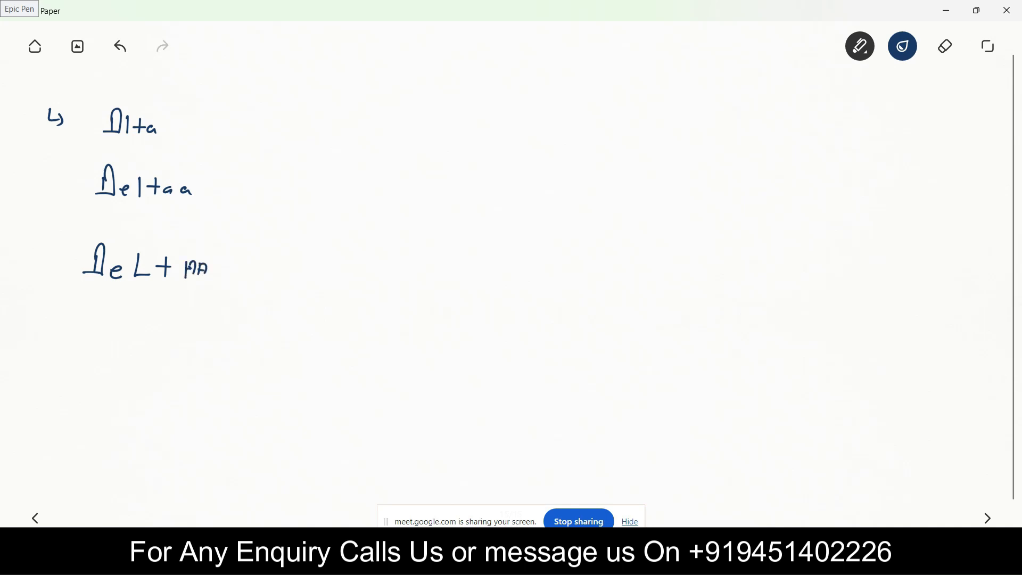
Enclose "Deltaa" and "DeLtAA" in braces, then circle "Dlta", double-underline it and mark it with ticks
left_click_drag(91, 152, 85, 200)
left_click_drag(199, 168, 210, 205)
left_click_drag(83, 230, 72, 287)
left_click_drag(217, 242, 227, 294)
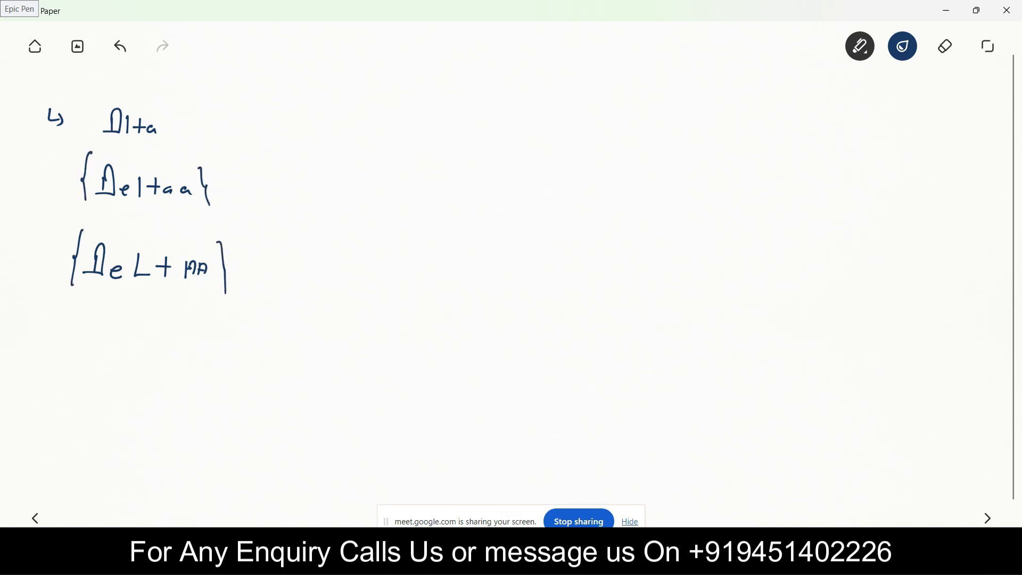
mouse_move(149, 102)
left_mouse_down()
mouse_move(113, 143)
mouse_move(147, 101)
left_mouse_up()
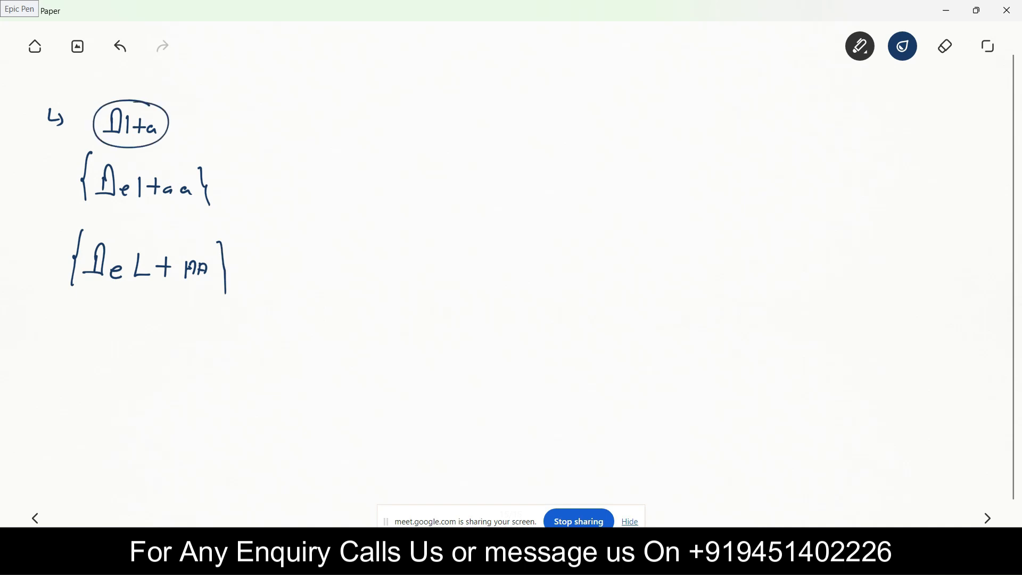
left_click_drag(100, 147, 137, 145)
left_click_drag(103, 151, 143, 149)
left_click_drag(179, 106, 193, 116)
Write "Min" and "Right" in the middle of the page, circle both words and add a dash before "Right"
mouse_move(413, 224)
left_mouse_down()
mouse_move(412, 240)
mouse_move(452, 248)
mouse_move(399, 243)
mouse_move(461, 219)
left_mouse_up()
left_click_drag(366, 307, 397, 318)
mouse_move(398, 303)
left_mouse_down()
mouse_move(429, 326)
mouse_move(413, 326)
left_mouse_up()
left_click_drag(431, 301, 454, 316)
mouse_move(461, 303)
left_mouse_down()
mouse_move(460, 318)
mouse_move(466, 309)
left_mouse_up()
mouse_move(483, 306)
left_mouse_down()
mouse_move(482, 296)
mouse_move(375, 314)
mouse_move(487, 303)
left_mouse_up()
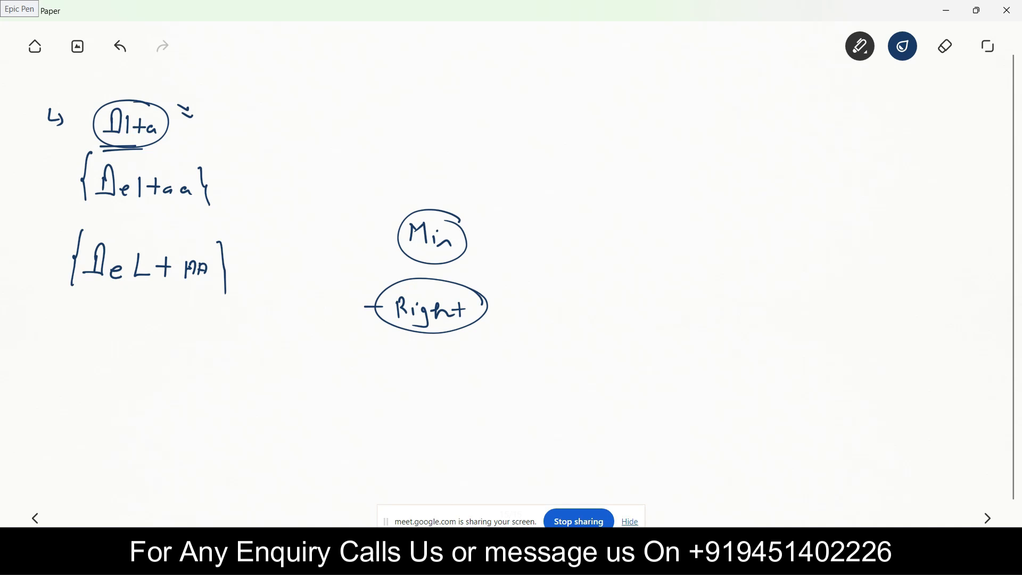
Stop sharing the screen in Google Meet and switch back to the new Google Ads campaign
left_click(579, 521)
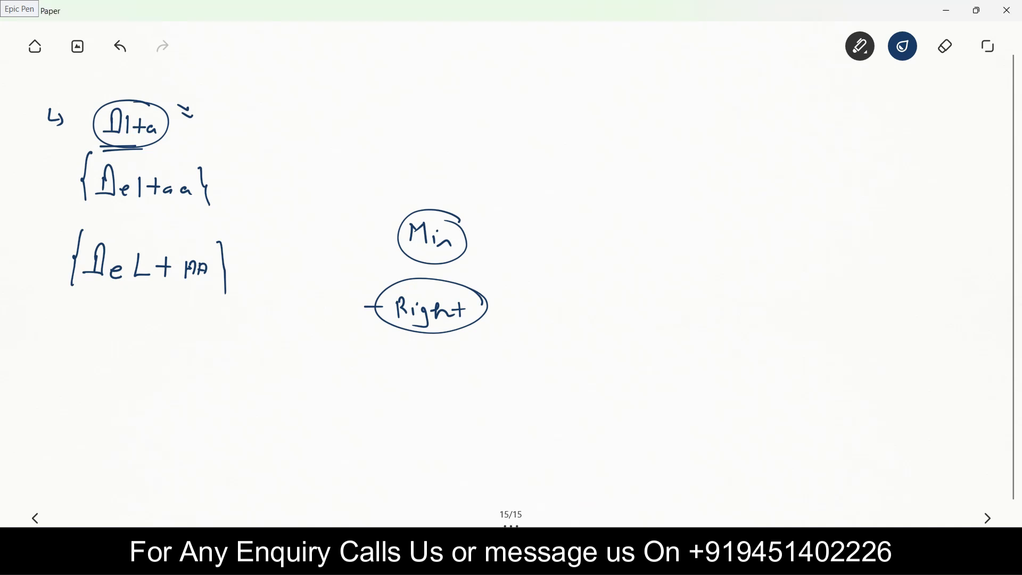
key("alt+Tab")
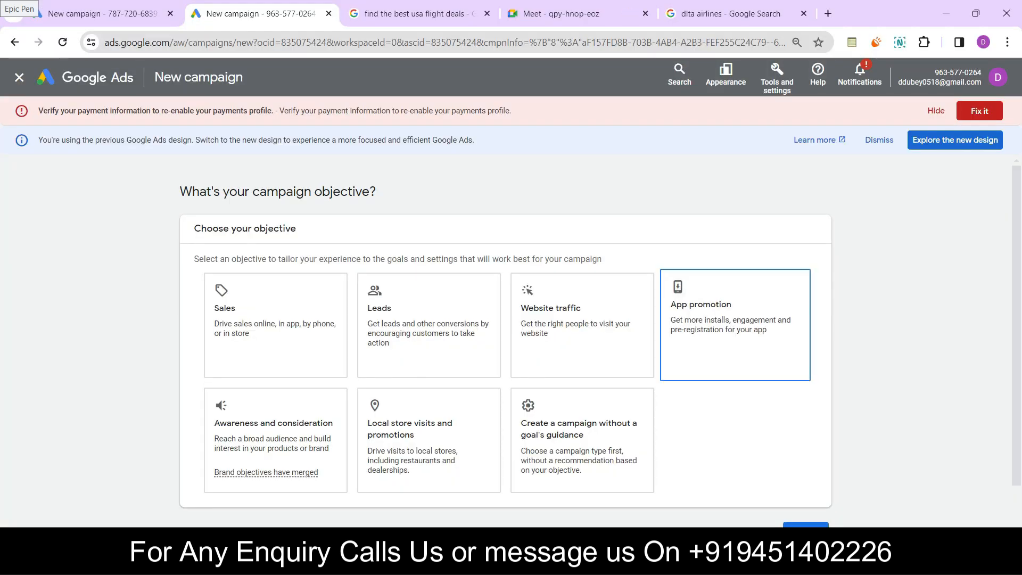